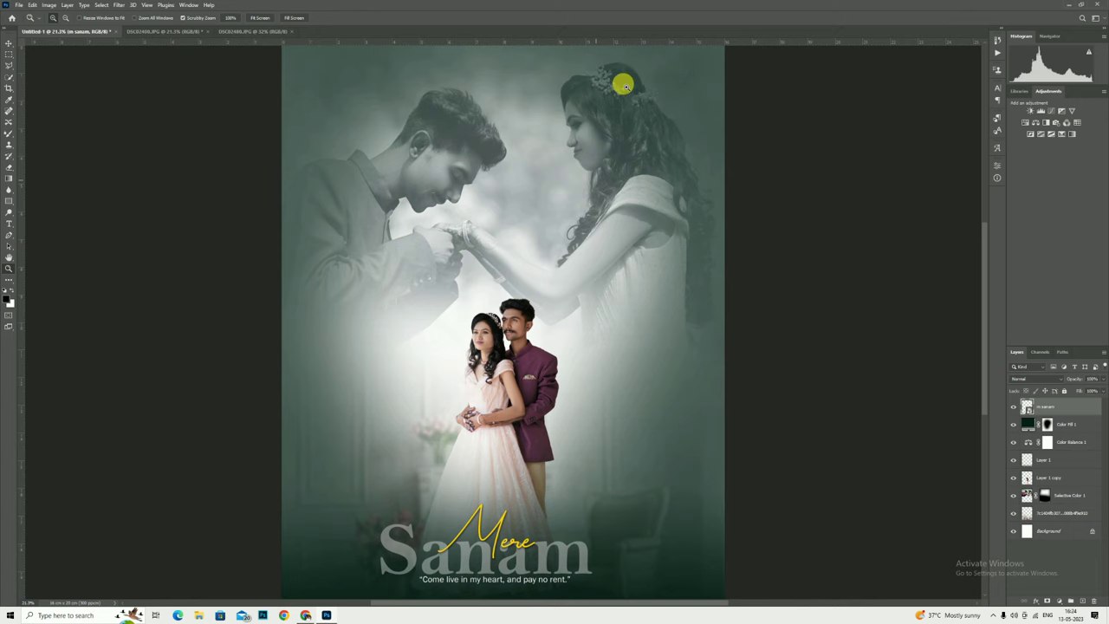
Hide both couple photos and delete Layer 1 copy and Selective Color 1.
right_click(495, 156)
left_click(1014, 498)
left_click(1013, 477)
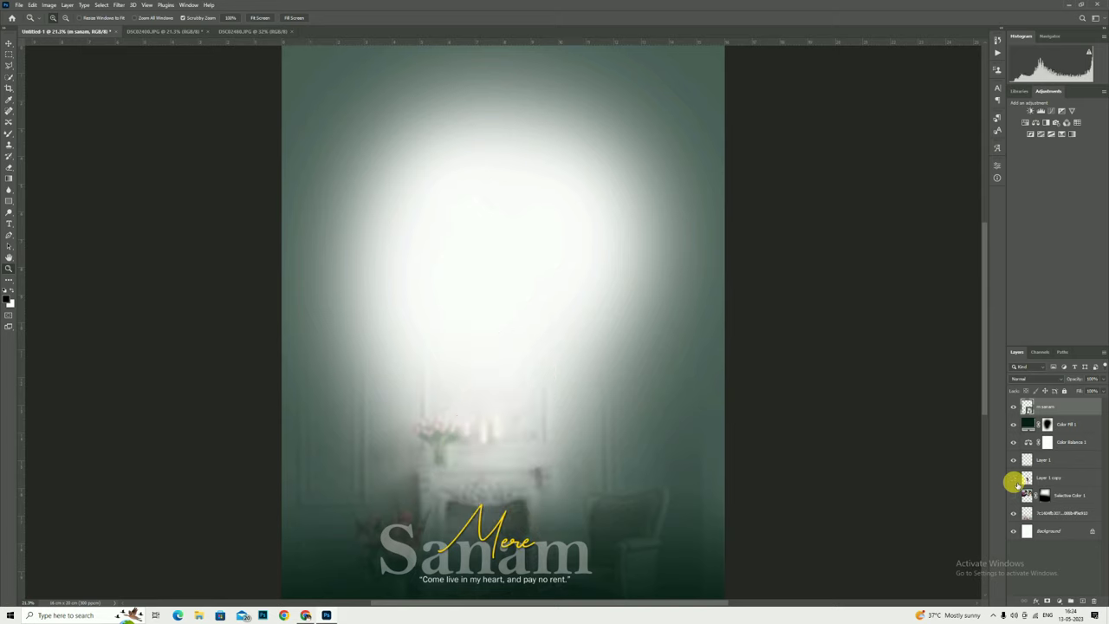
left_click(1062, 500)
left_click(1059, 479, "shift")
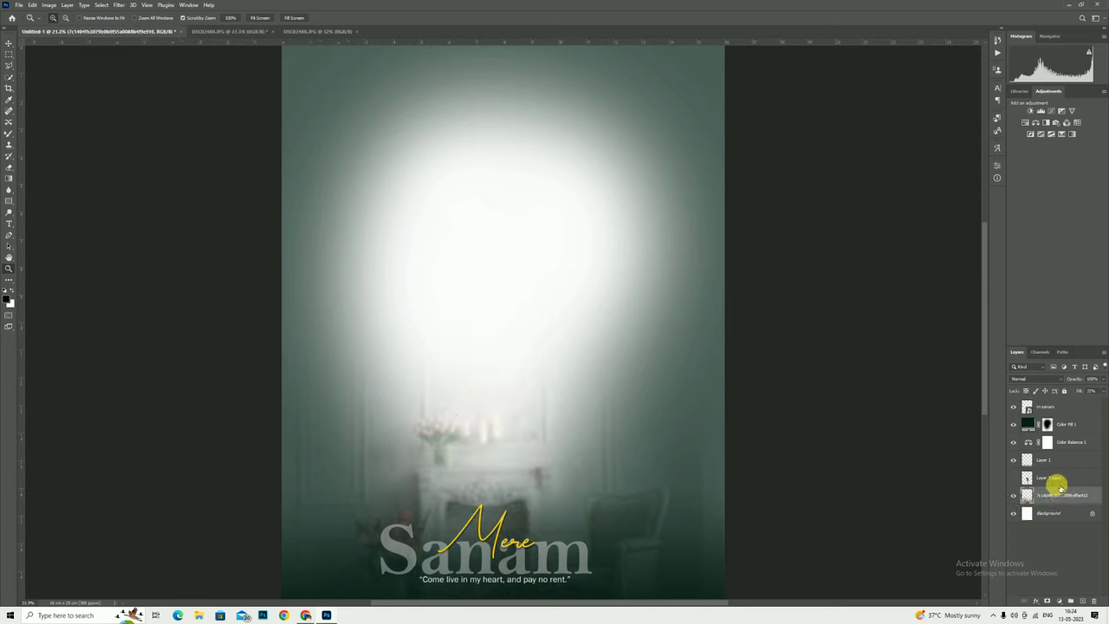
key("Delete")
Delete Layer 1, the room photo layer and the Color Fill 1 layer.
left_click(1025, 460)
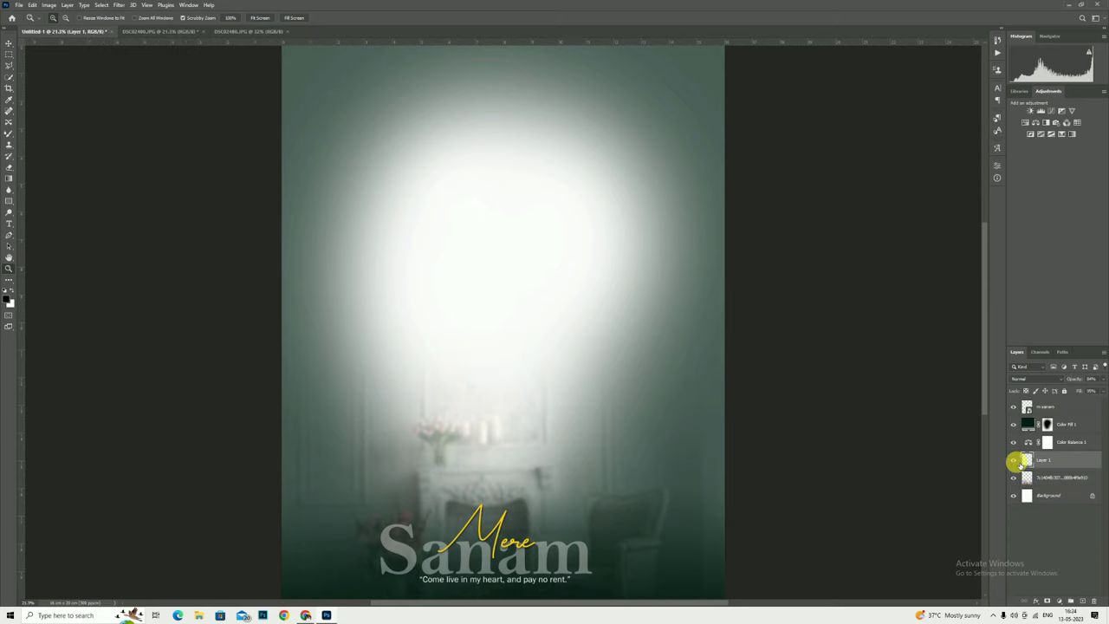
key("Delete")
key("Delete")
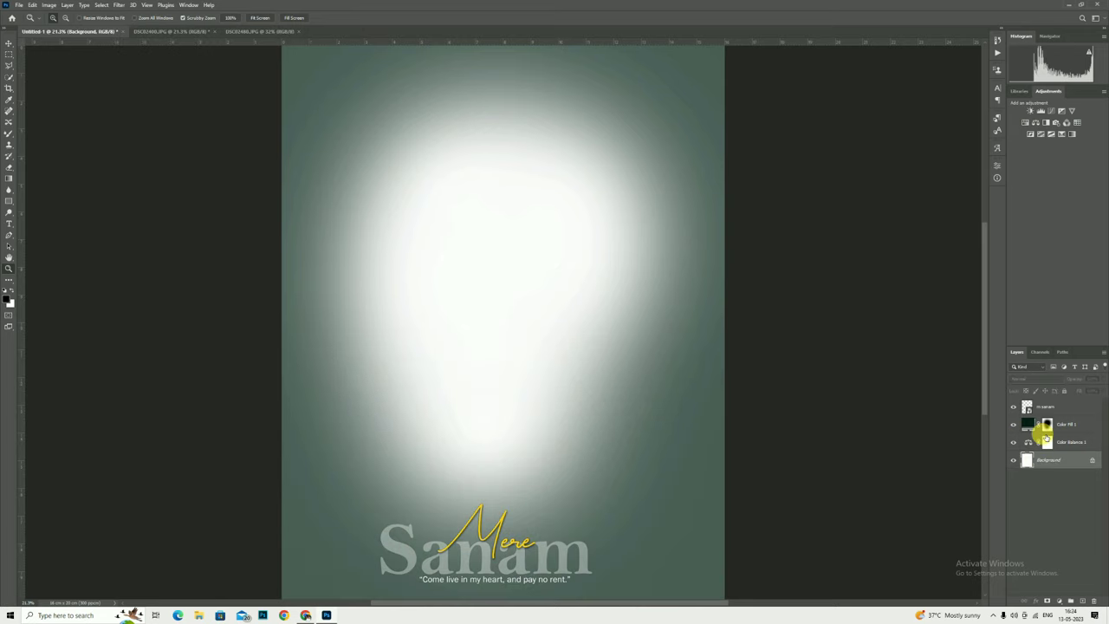
left_click(1045, 425)
key("Delete")
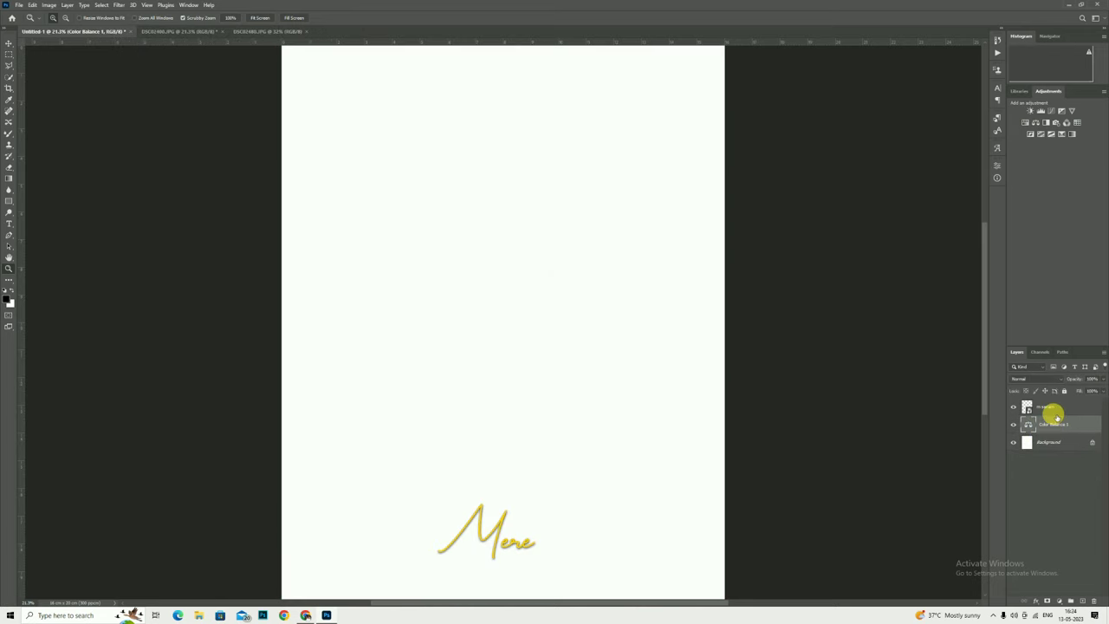
Hide the 'm sanam' title text and delete the Color Balance 1 layer.
left_click(1035, 407)
left_click(1014, 407)
left_click(1013, 406)
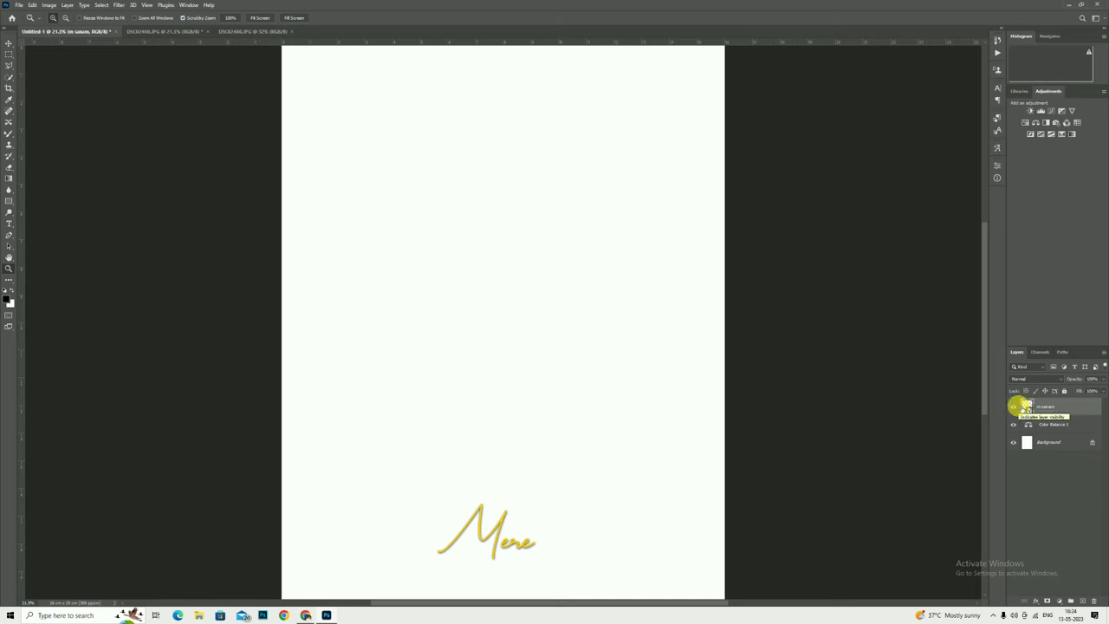
left_click(1013, 408)
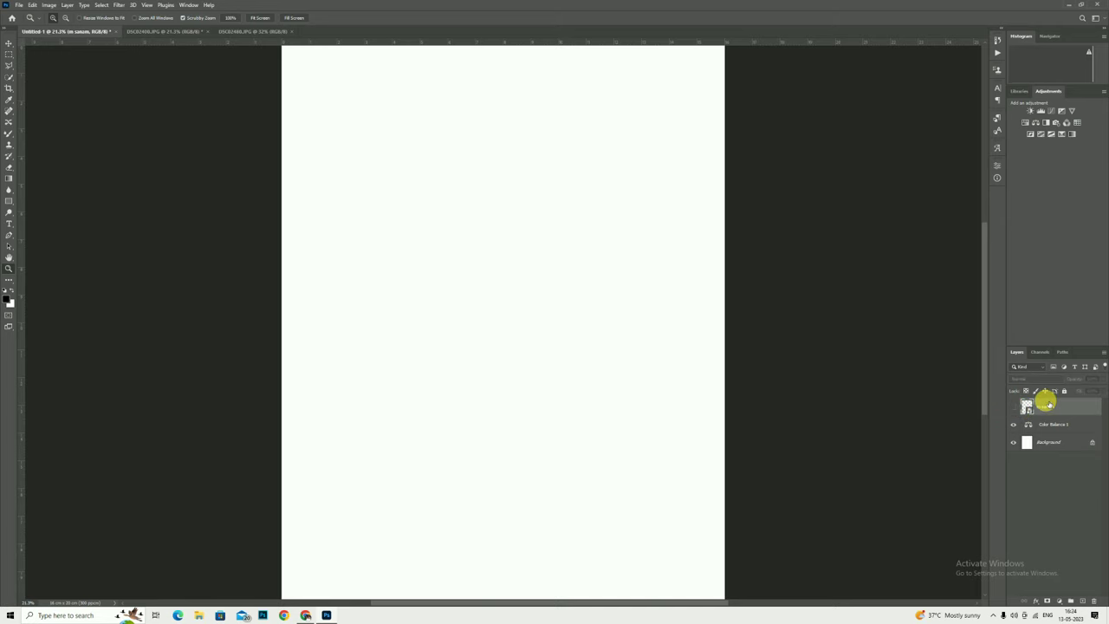
left_click(1049, 428)
key("Delete")
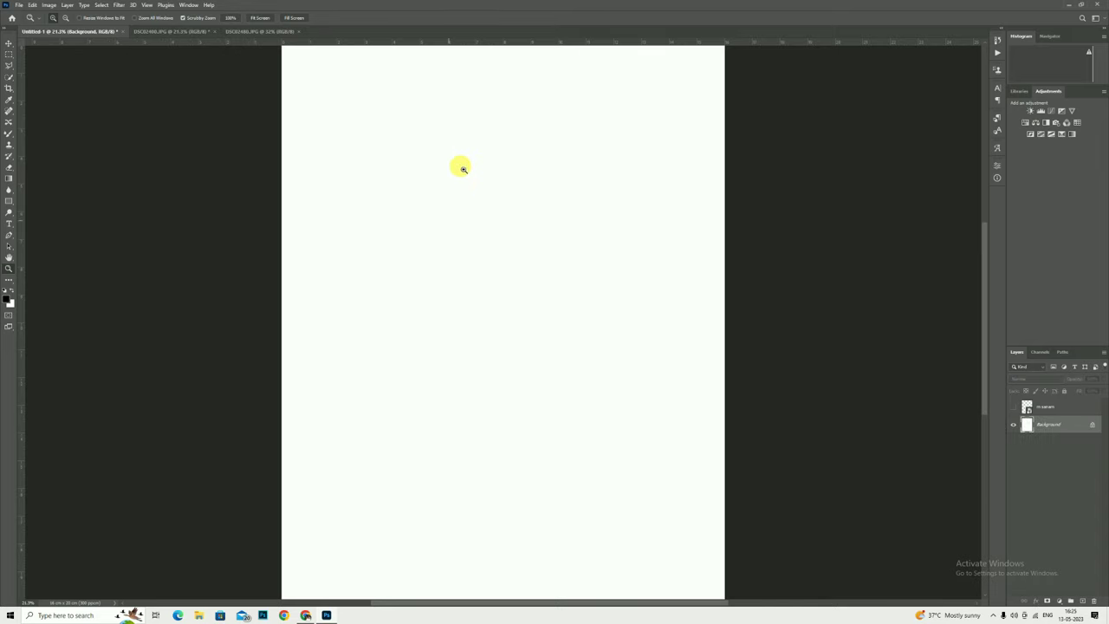
Confirm the 16 × 20 cm canvas size unchanged, then switch to the DSC02400.JPG photo.
left_click(52, 5)
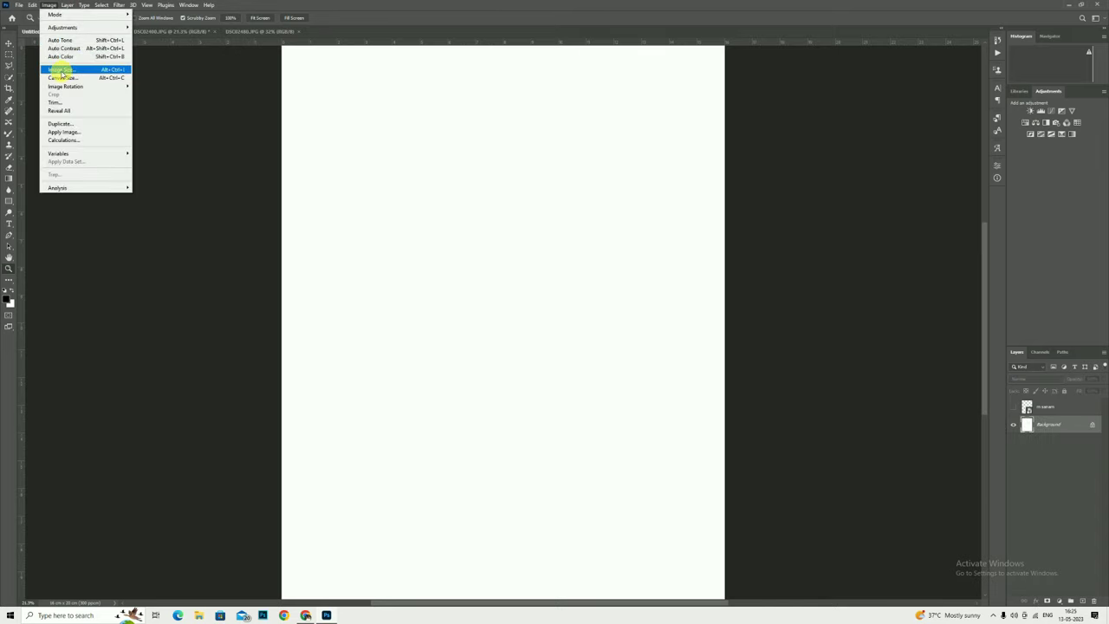
left_click(54, 69)
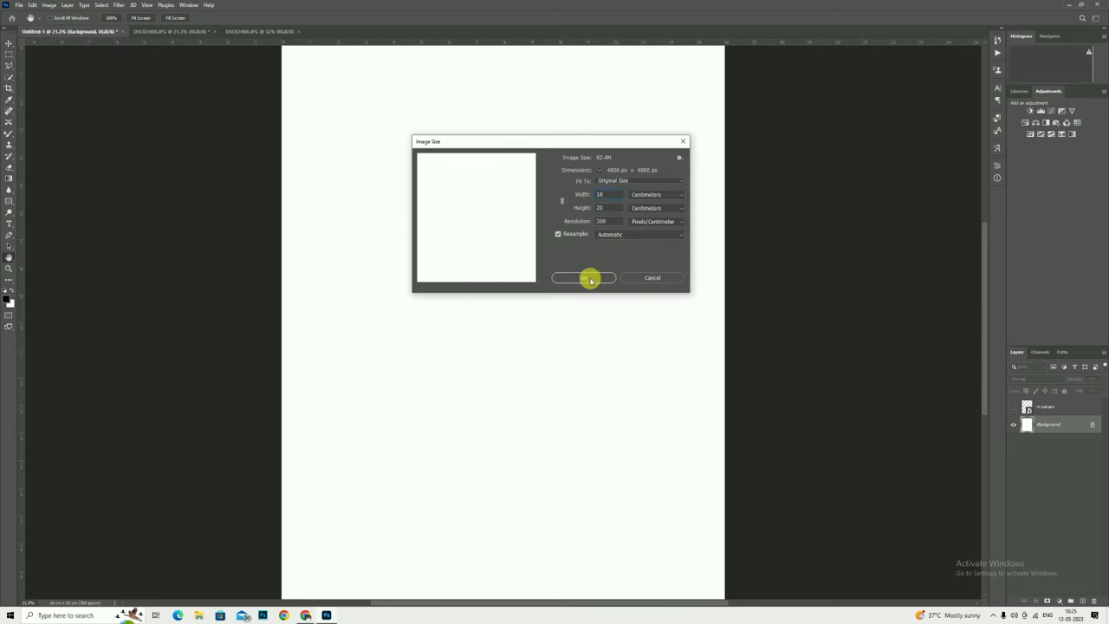
left_click(592, 279)
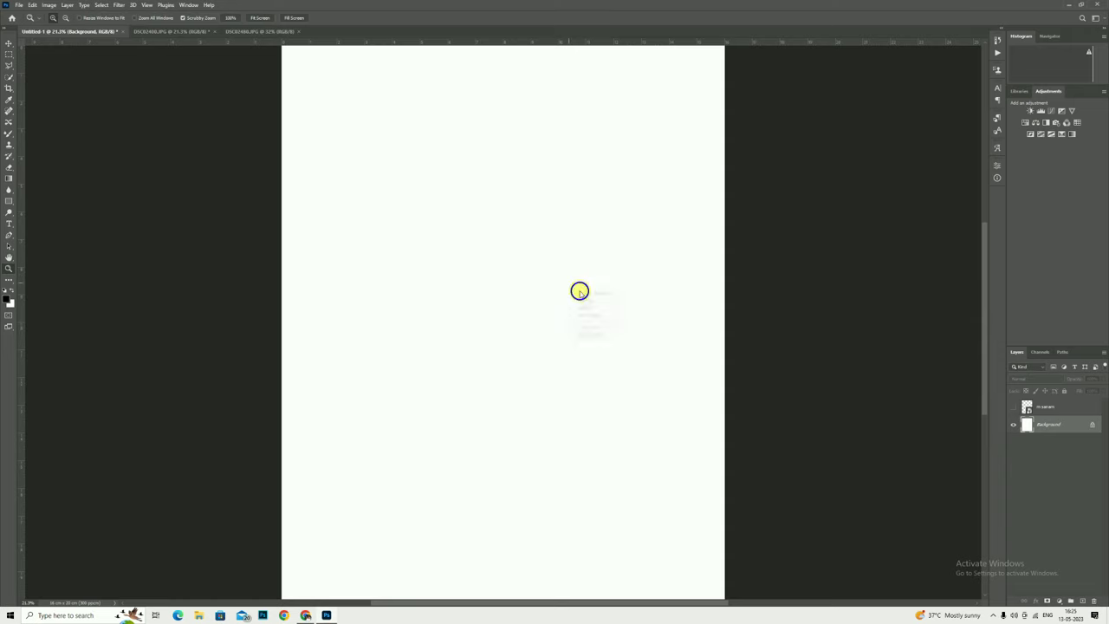
left_click(153, 31)
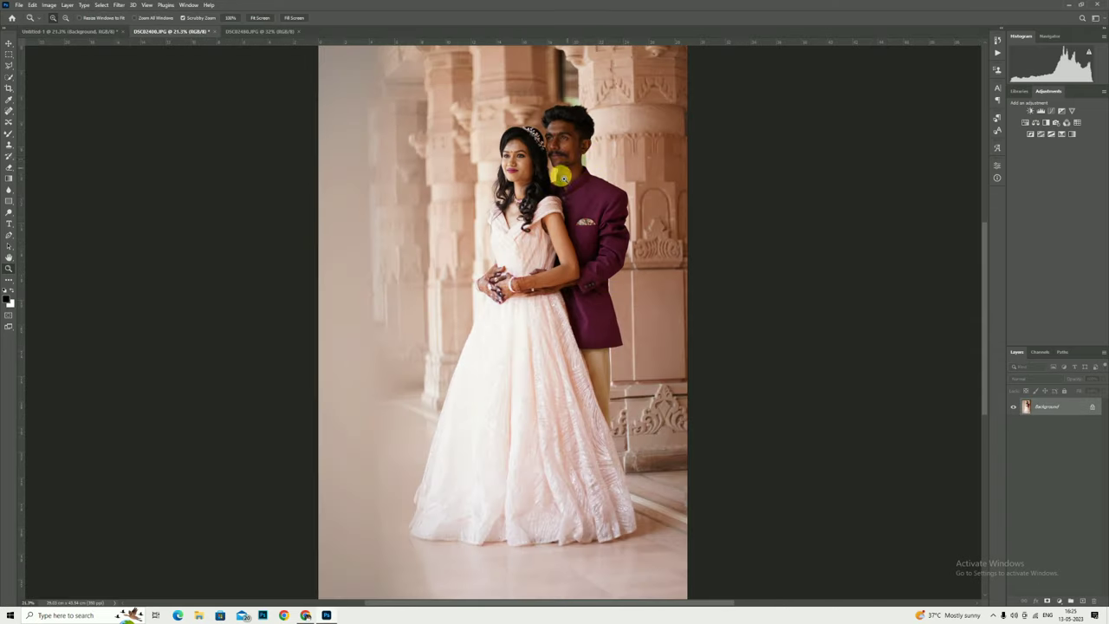
Add a Selective Color layer with the Reds black reduced to brighten them.
left_click_drag(556, 107, 594, 240)
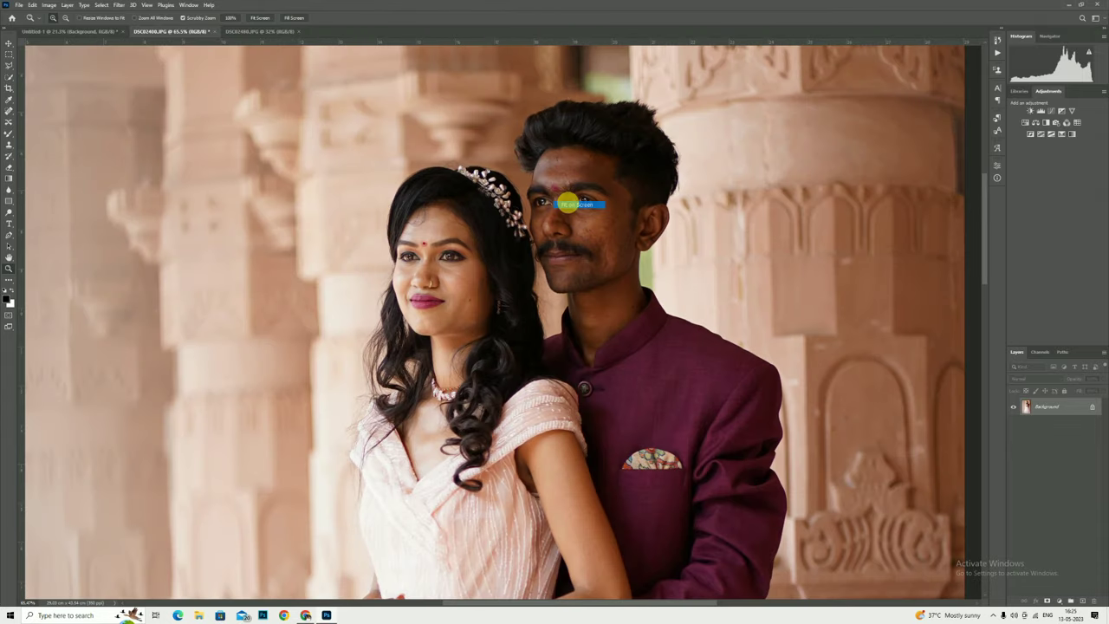
left_click_drag(574, 198, 566, 200)
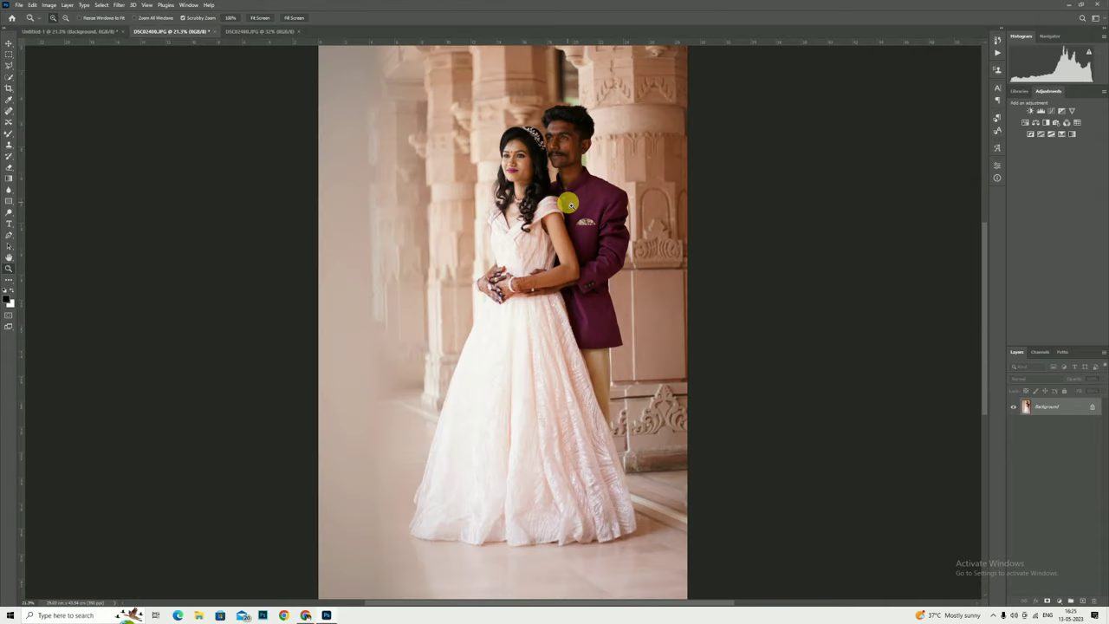
left_click(1058, 599)
left_click(1058, 593)
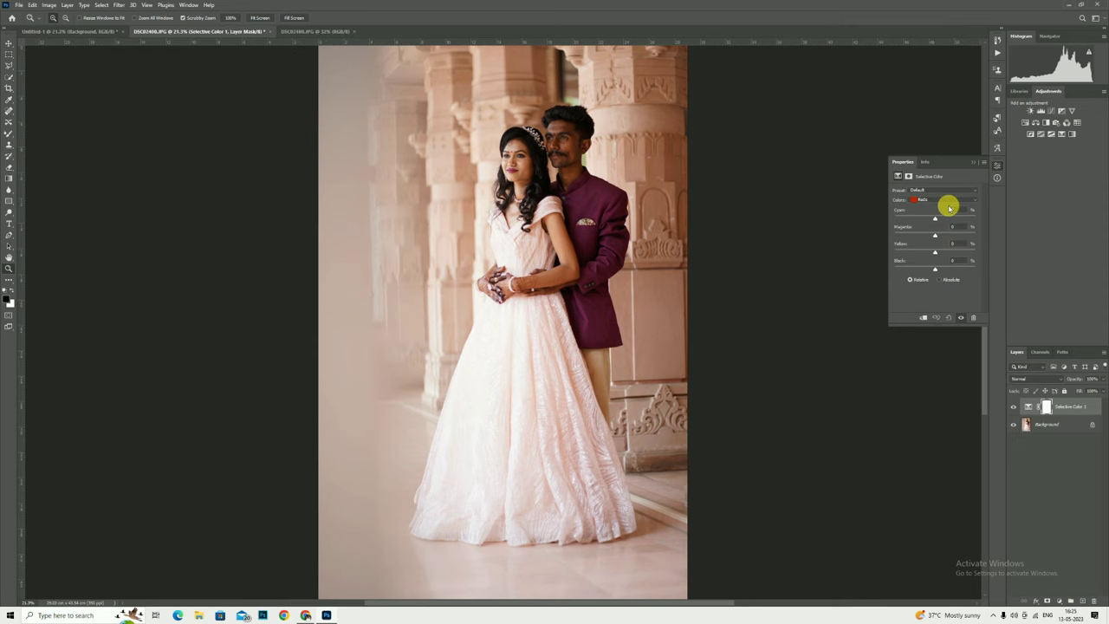
left_click(919, 270)
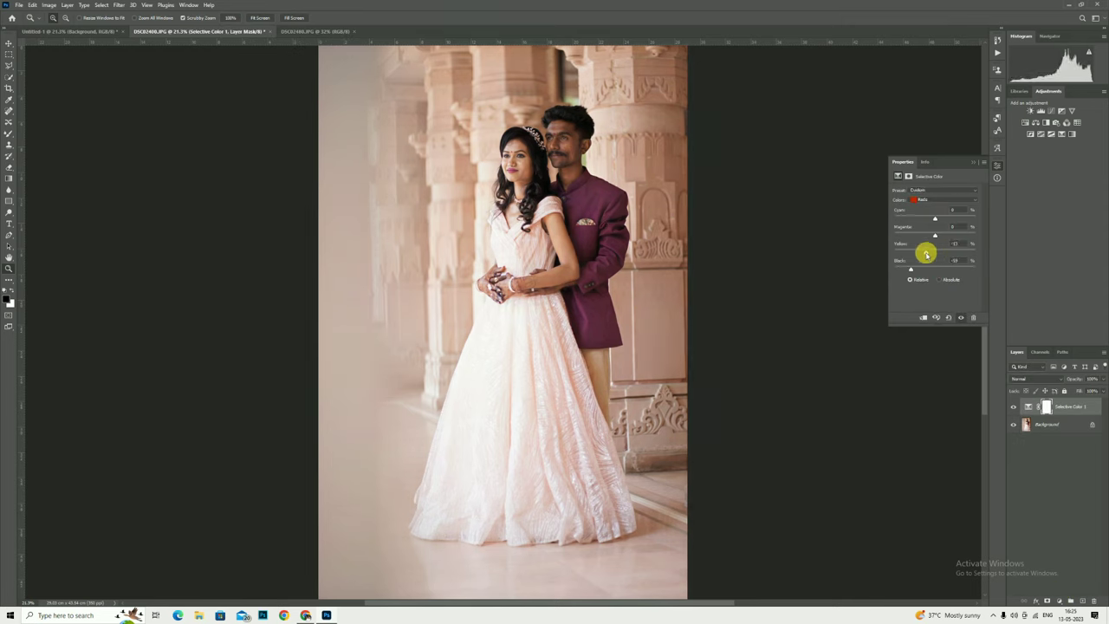
left_click(997, 165)
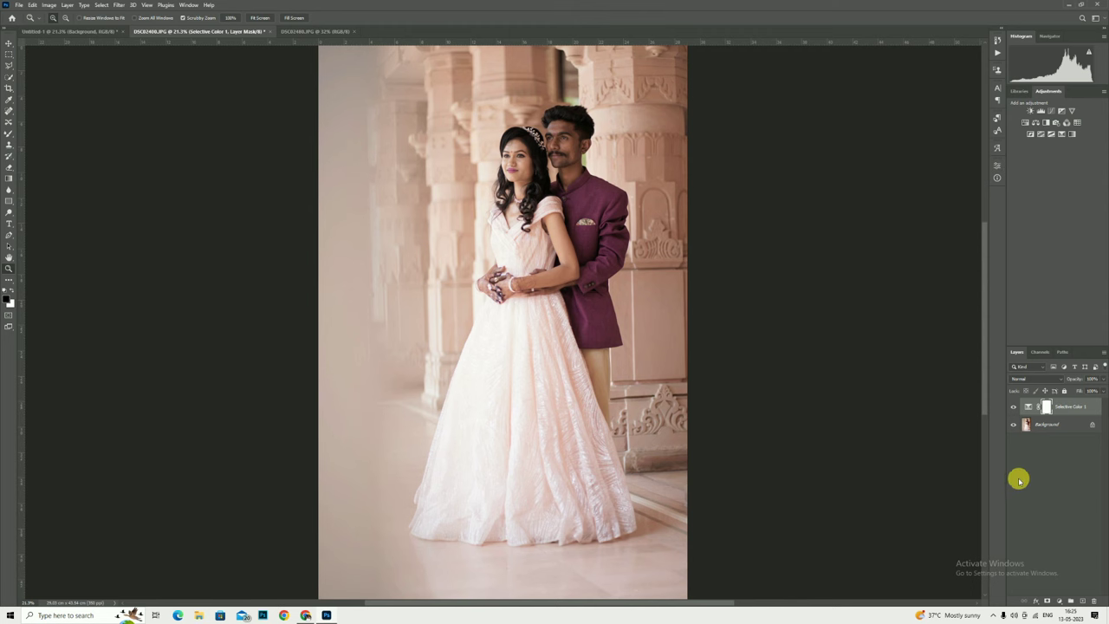
Compare the photo with and without Selective Color 1, then select the photo layer.
left_click_drag(563, 138, 1099, 445)
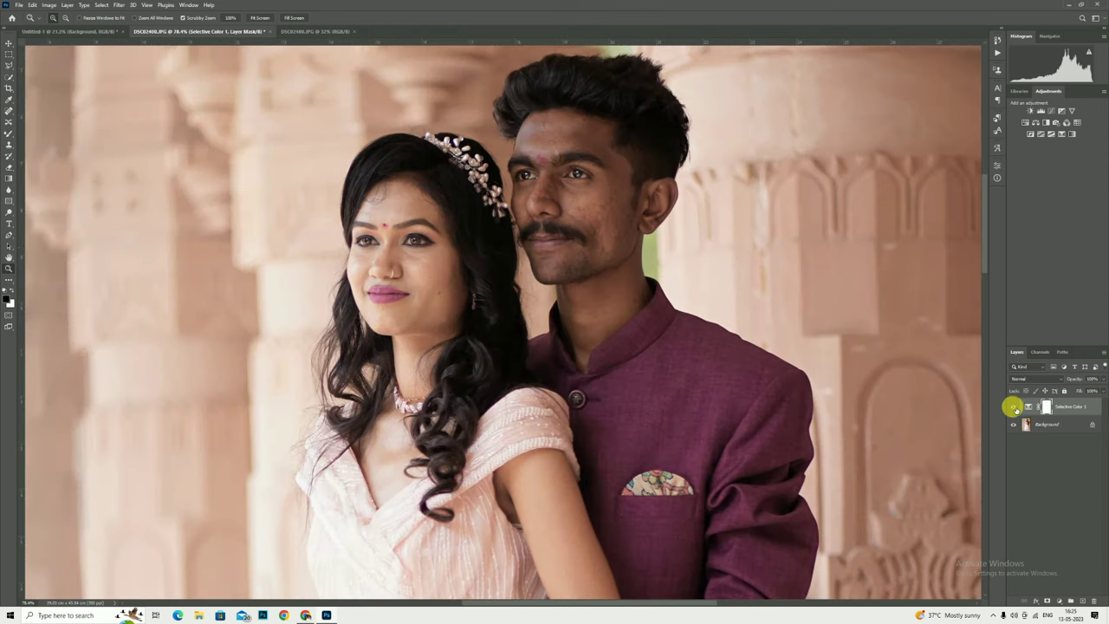
left_click(1014, 407)
left_click(1014, 406)
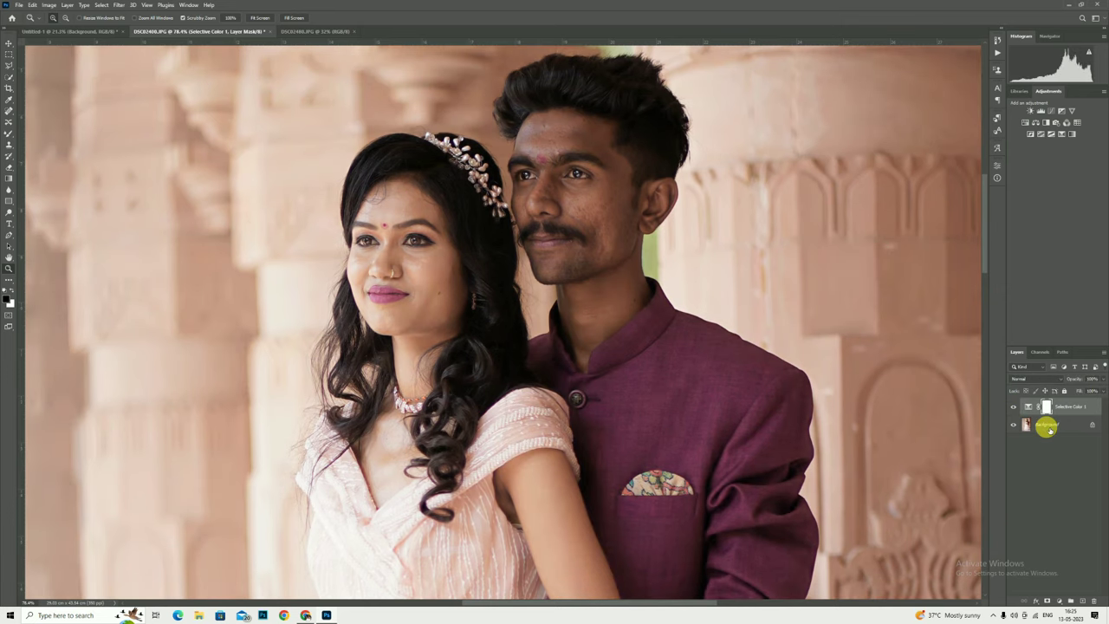
left_click(1048, 428)
Stamp all visible layers into a merged Layer 1 and zoom on the man's face.
key("ctrl+shift+alt+e")
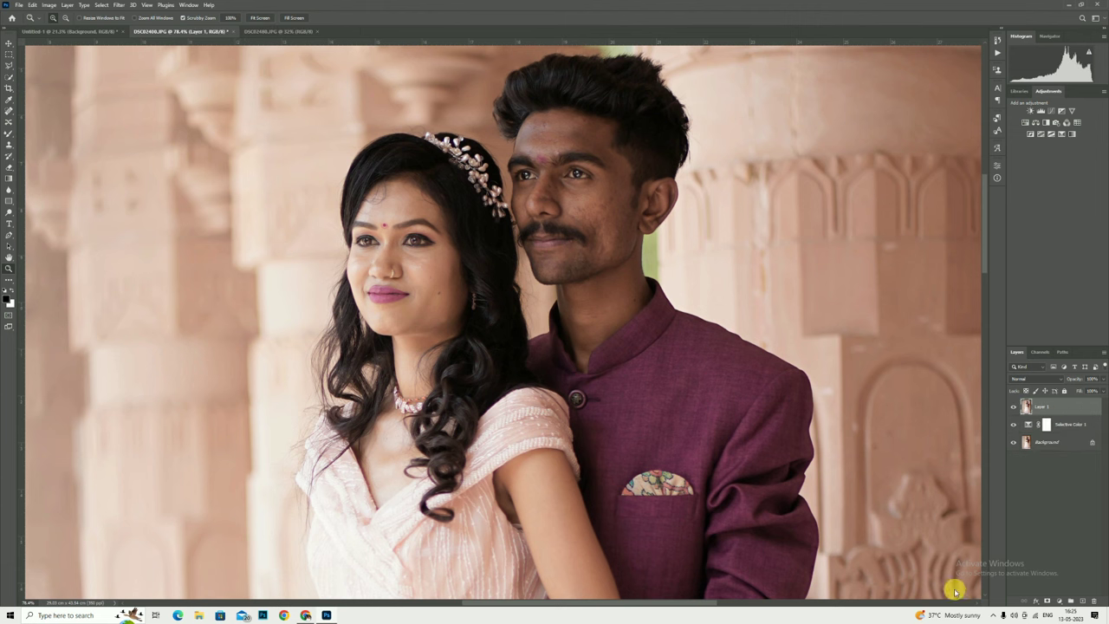
left_click_drag(545, 101, 574, 141)
scroll(576, 141, "up", 2)
Blend the man's skin at his hairline, nose and forehead with the Mixer Brush.
key("b")
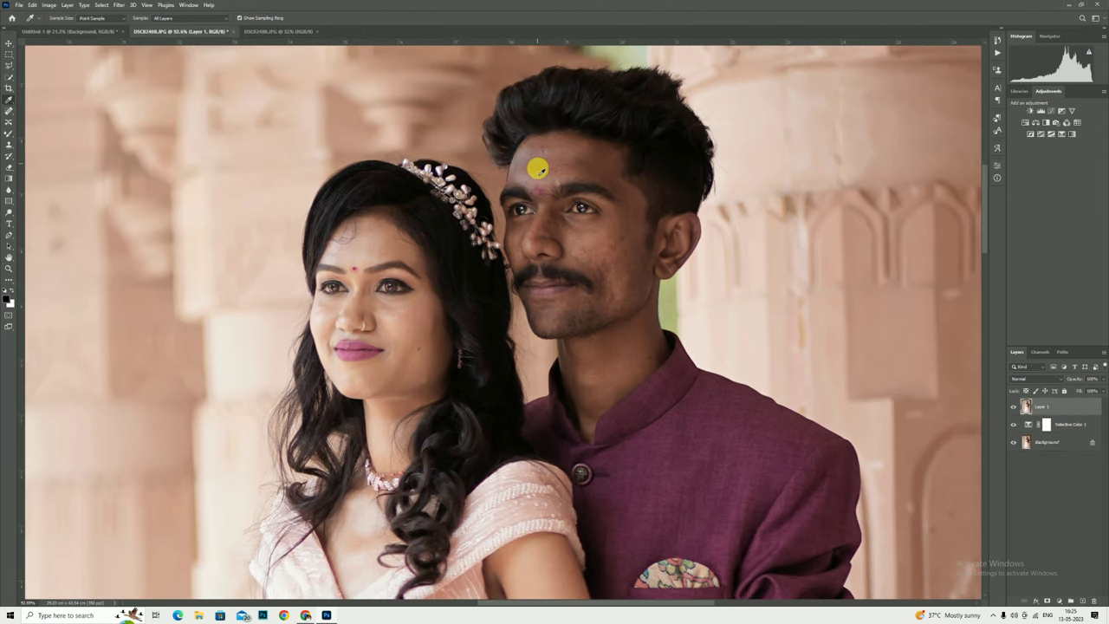
left_click(538, 167, "alt")
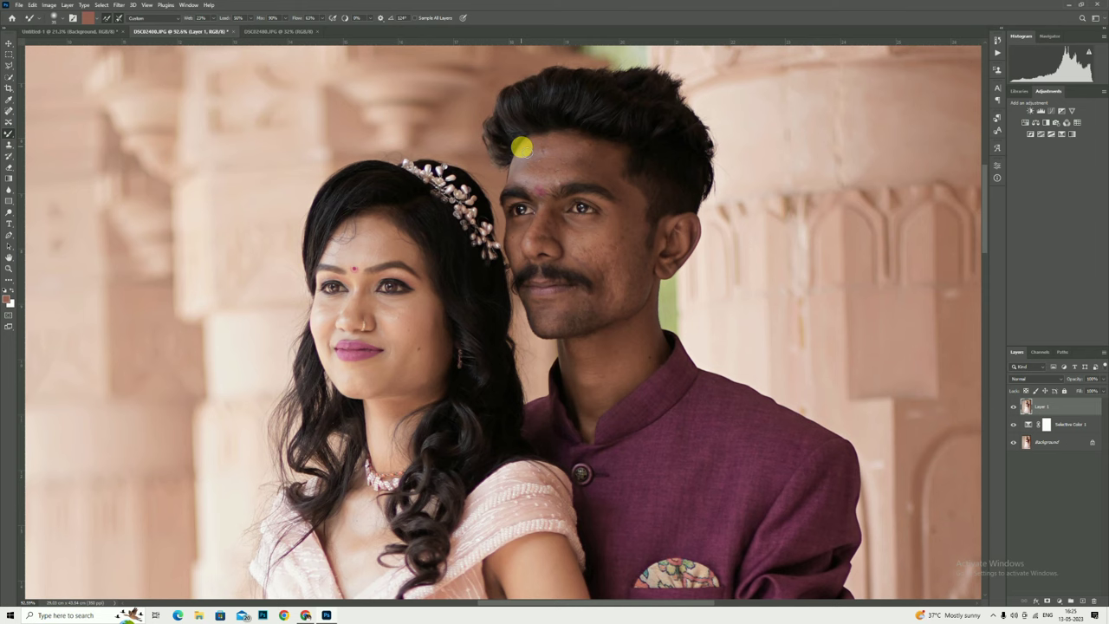
scroll(527, 157, "up", 1)
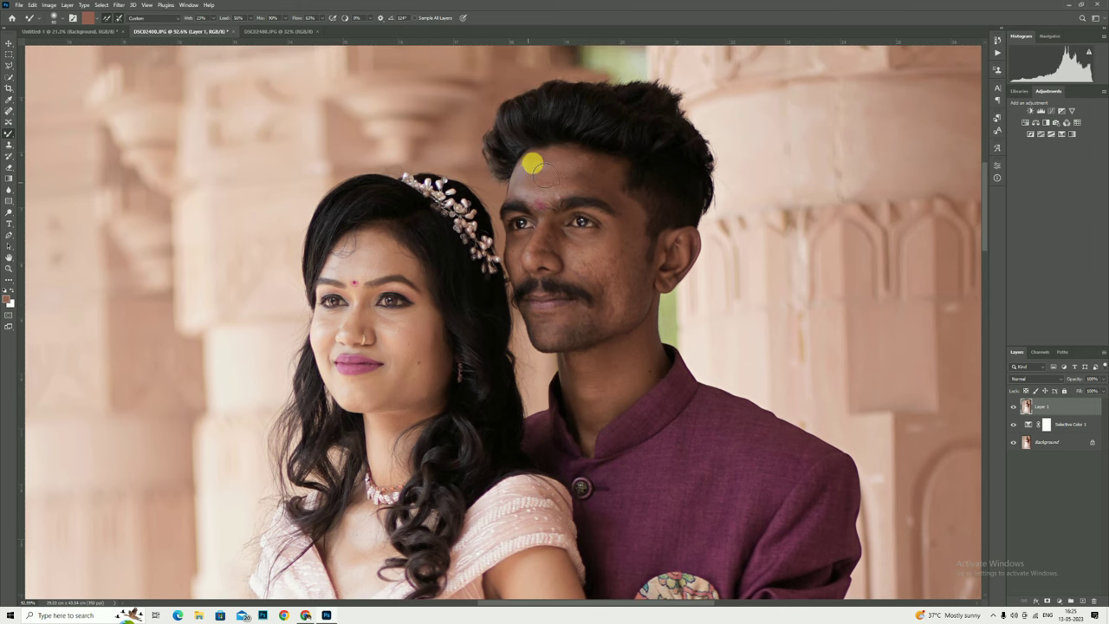
left_click(589, 176)
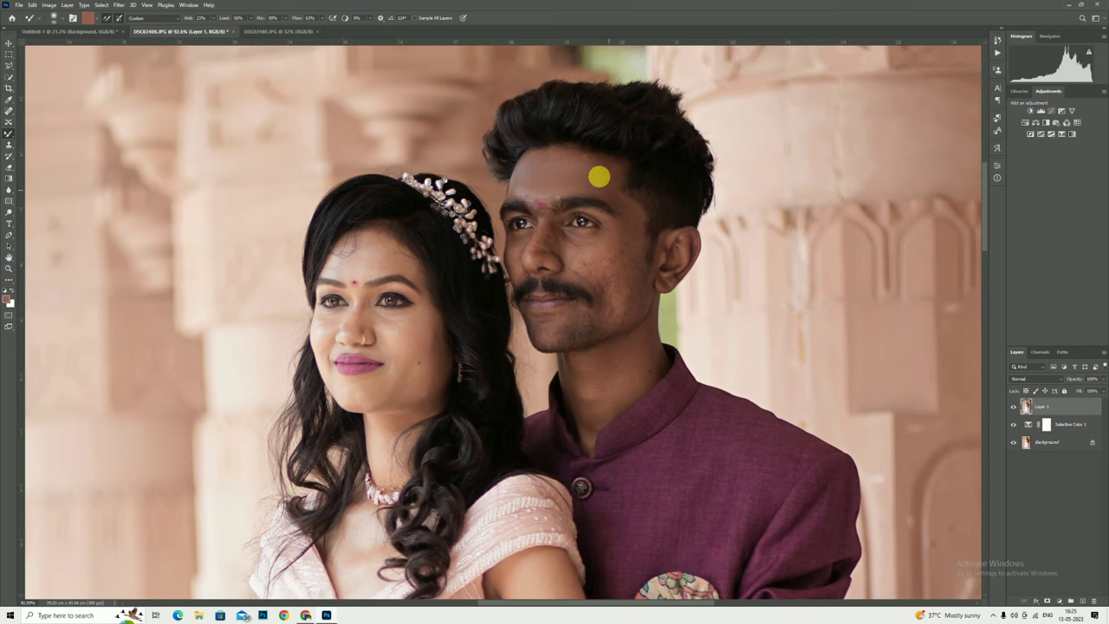
scroll(593, 167, "down", 1)
scroll(617, 198, "down", 1)
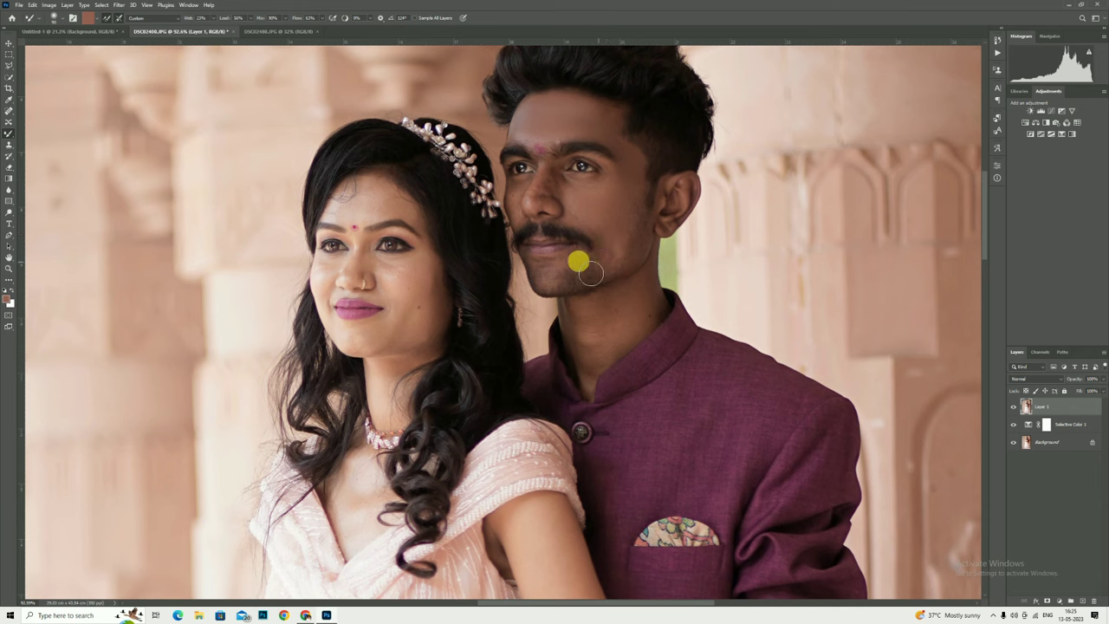
left_click(541, 181)
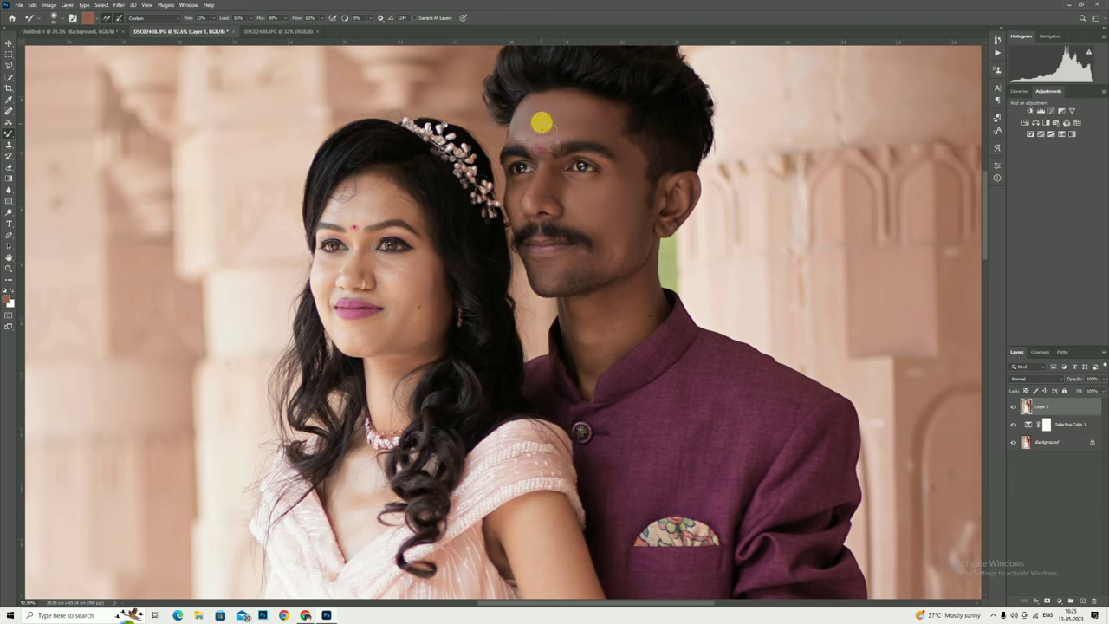
left_click_drag(604, 113, 580, 118)
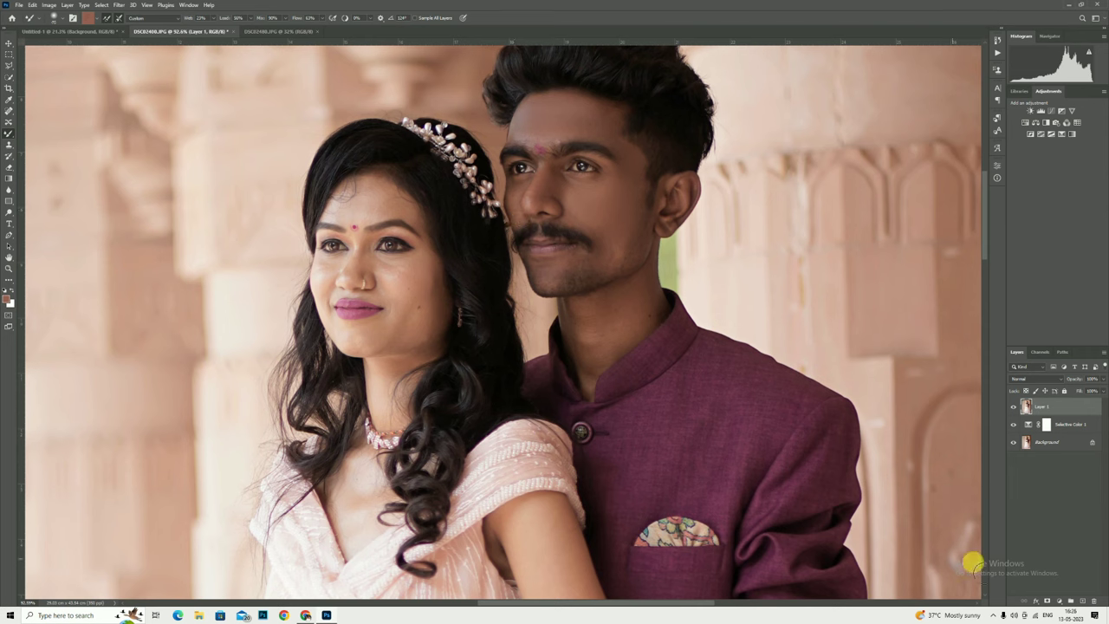
Turn Wi-Fi off from the system network panel and zoom in on the faces.
left_click(1035, 616)
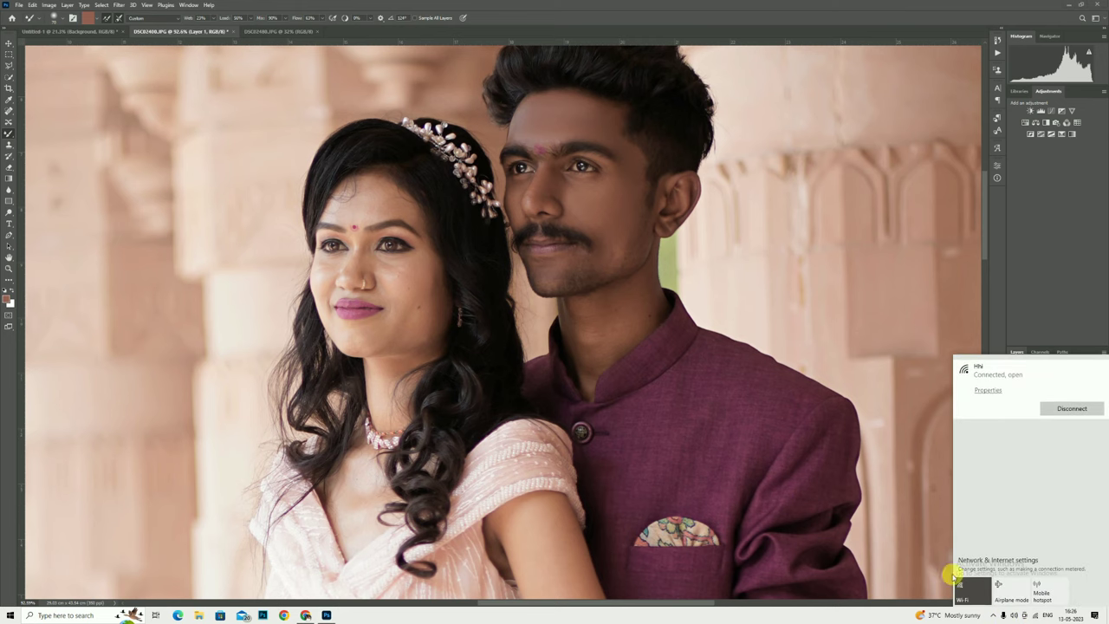
left_click(969, 586)
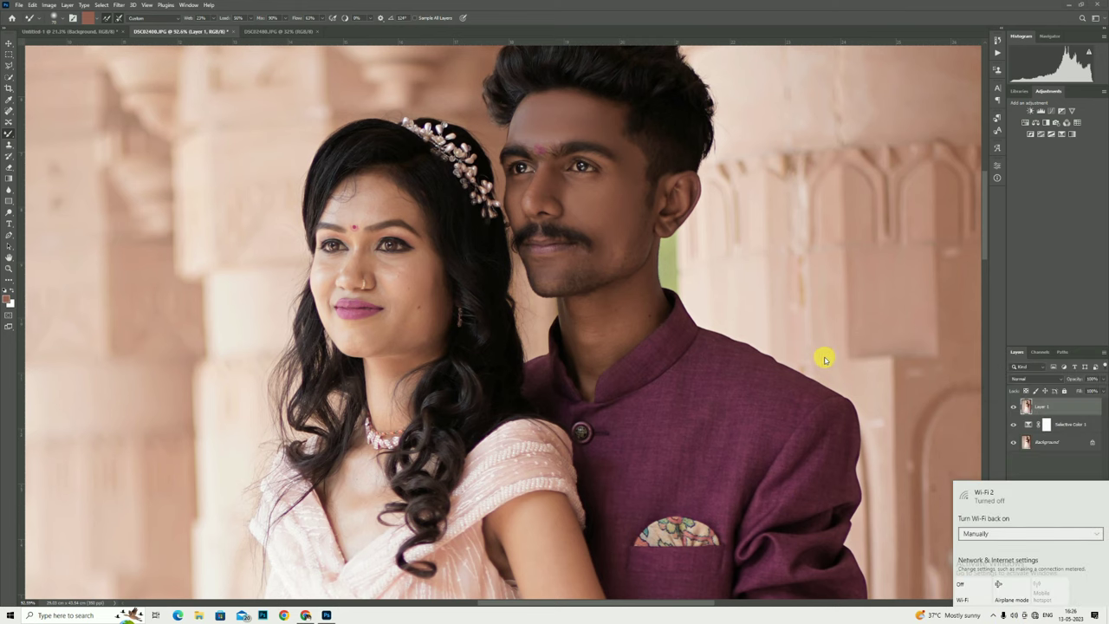
left_click(598, 205)
scroll(621, 321, "down", 1)
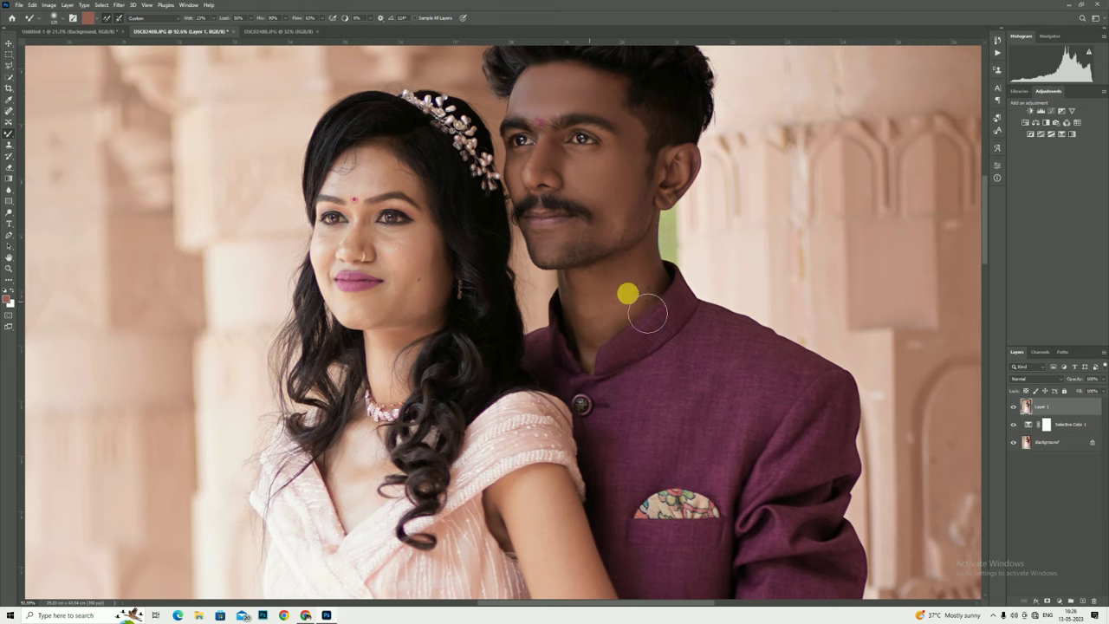
scroll(646, 292, "up", 1)
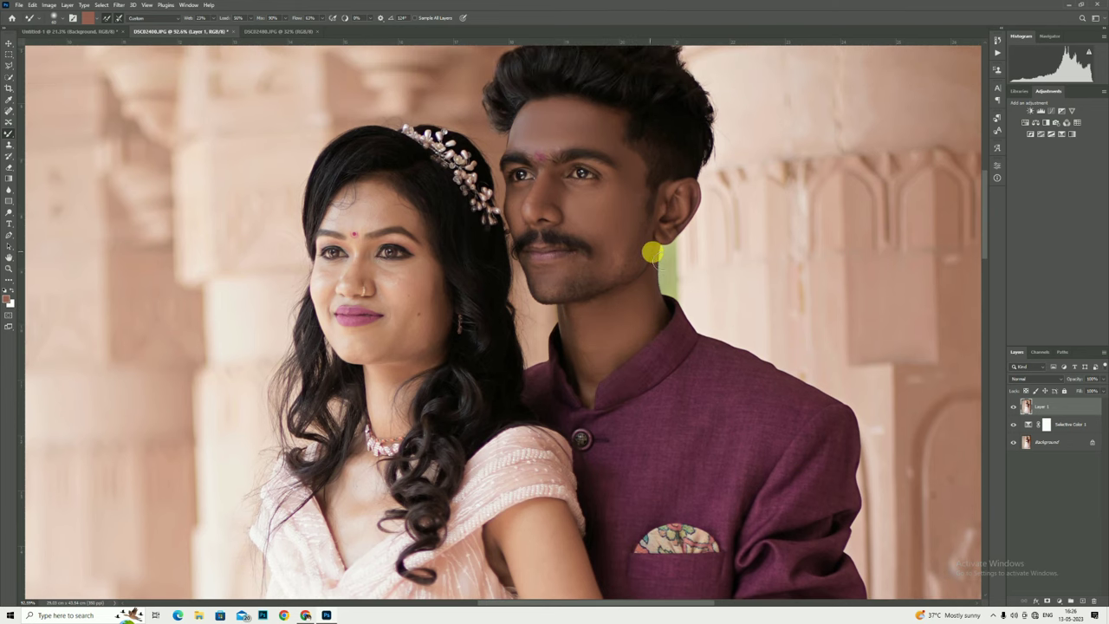
scroll(653, 252, "down", 3)
scroll(600, 226, "up", 5)
scroll(590, 226, "down", 2)
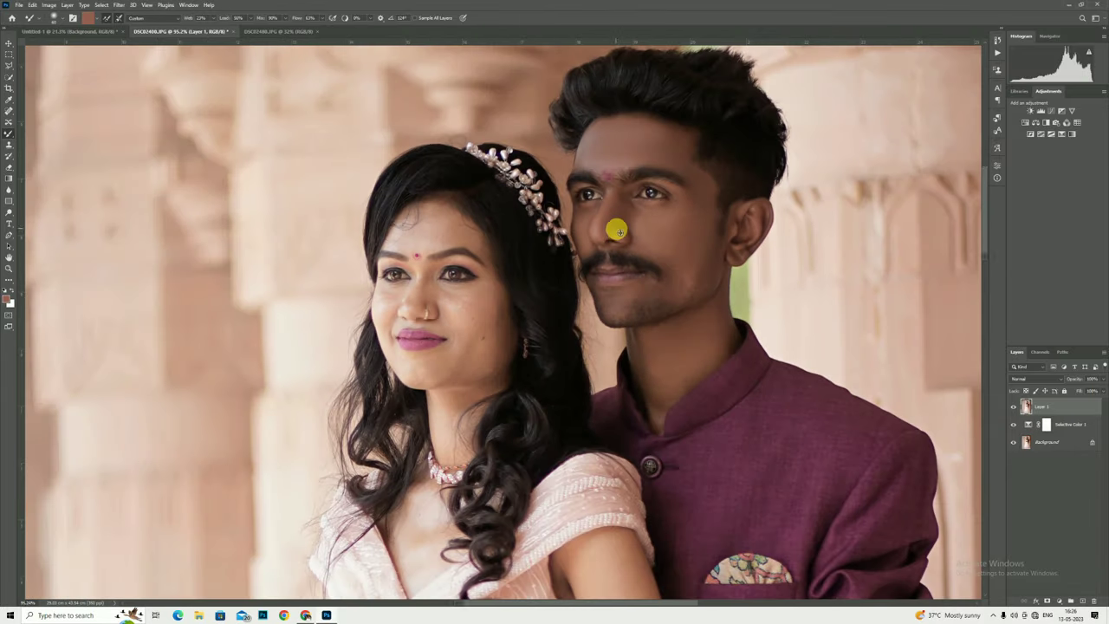
scroll(473, 317, "up", 1)
scroll(545, 289, "up", 2)
scroll(523, 278, "up", 1)
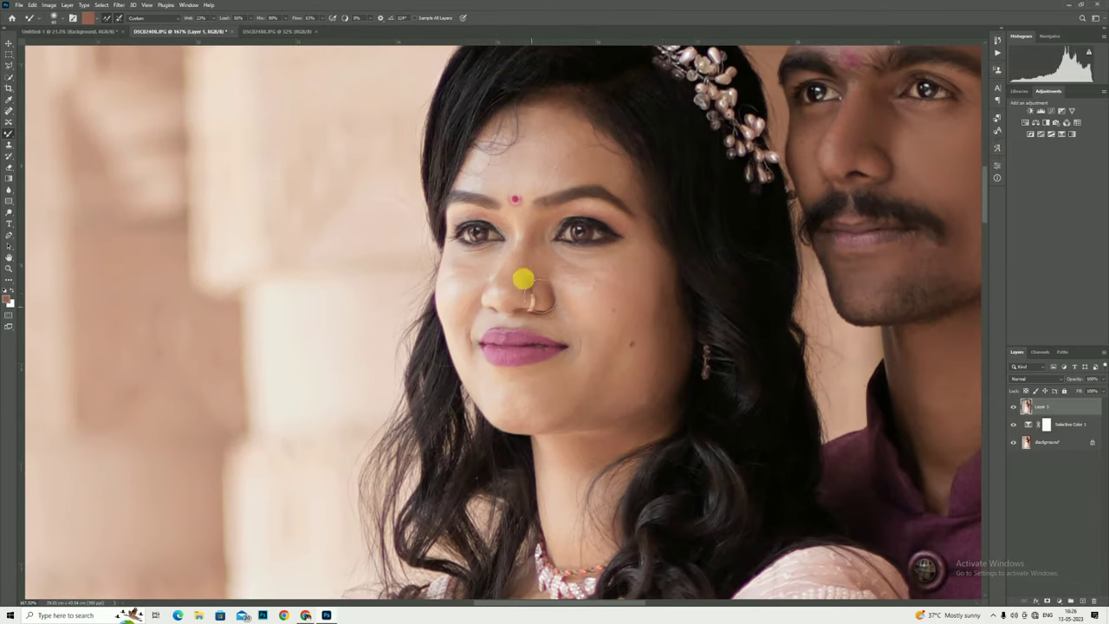
Sample her cheek tone and smooth her cheek, mole, forehead and nose.
left_click(589, 288, "alt")
left_click_drag(586, 288, 617, 357)
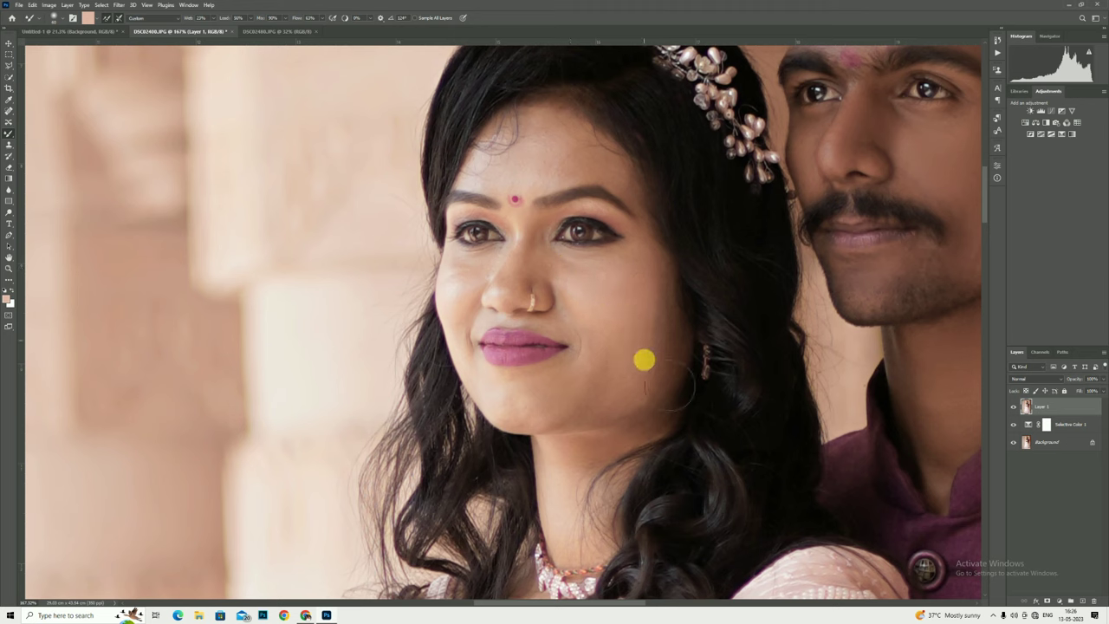
mouse_move(520, 163)
left_mouse_down()
mouse_move(556, 187)
mouse_move(620, 183)
left_mouse_up()
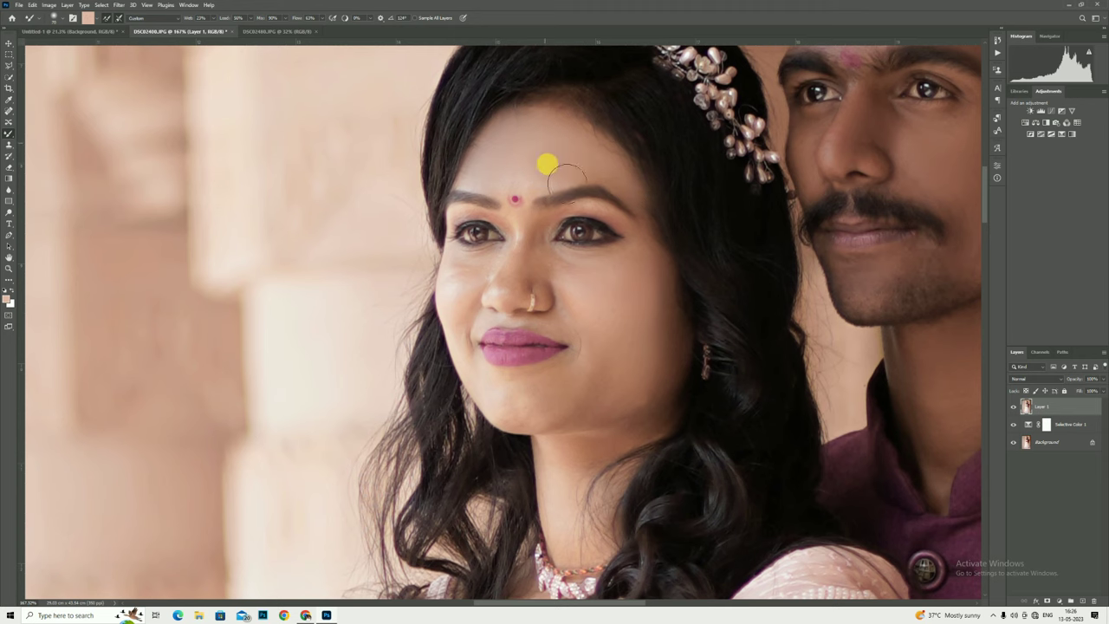
scroll(545, 164, "down", 1)
mouse_move(517, 233)
left_mouse_down()
mouse_move(467, 278)
mouse_move(530, 386)
left_mouse_up()
Blend the skin along her jaw, cheek, nose and brow.
mouse_move(594, 409)
left_mouse_down()
mouse_move(669, 407)
mouse_move(600, 400)
mouse_move(675, 374)
mouse_move(687, 296)
left_mouse_up()
scroll(688, 298, "down", 5)
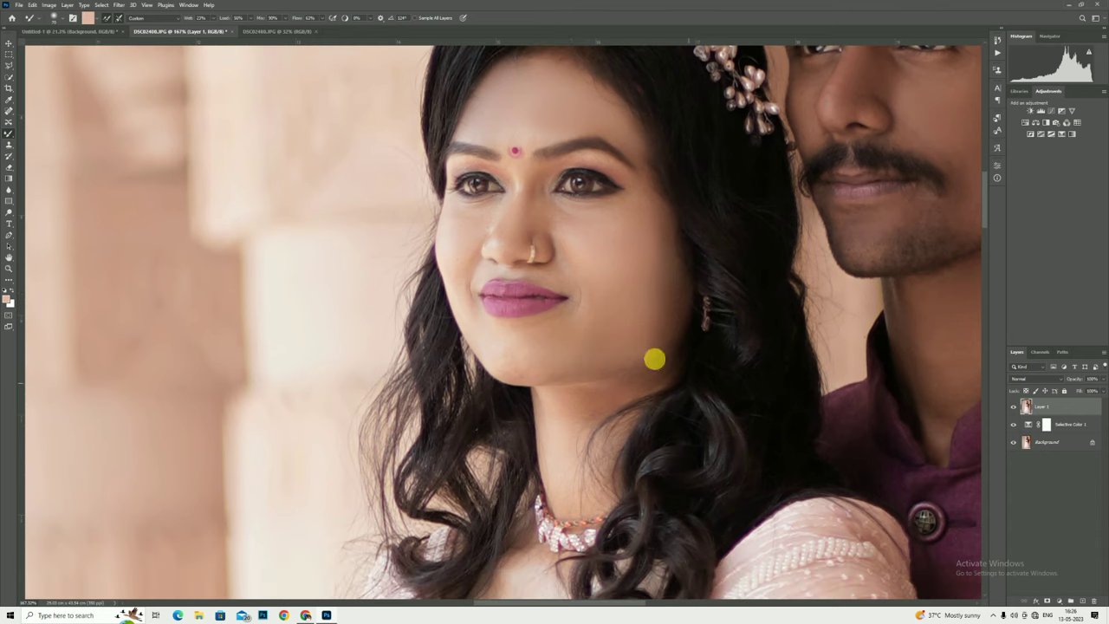
mouse_move(587, 410)
left_mouse_down()
mouse_move(583, 387)
mouse_move(645, 345)
left_mouse_up()
scroll(624, 324, "up", 1)
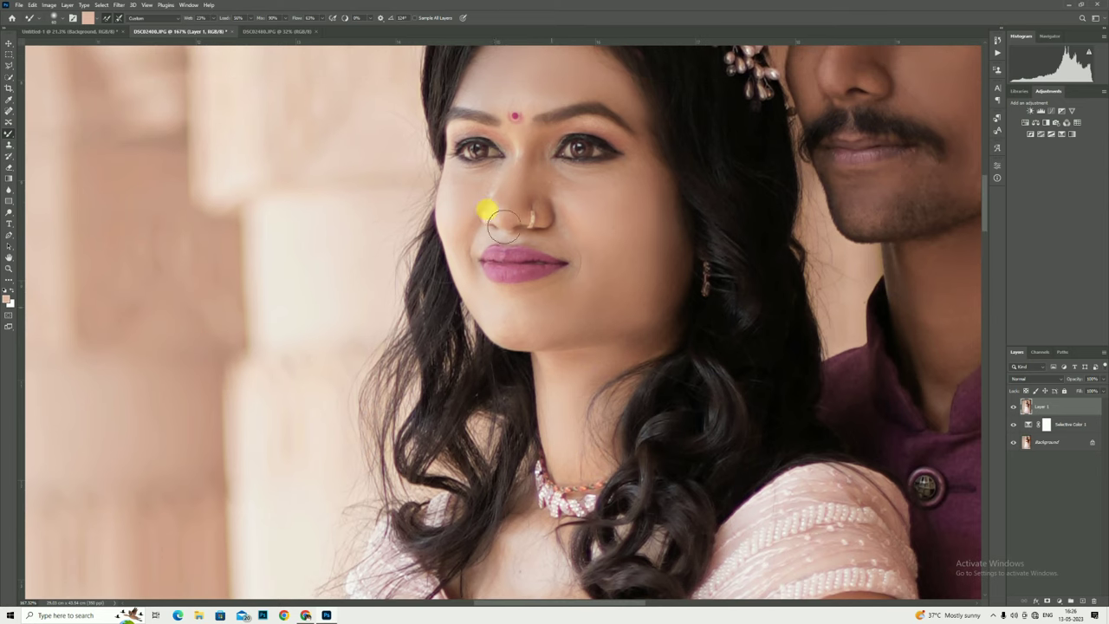
mouse_move(485, 208)
left_mouse_down()
mouse_move(520, 149)
mouse_move(584, 191)
mouse_move(494, 179)
mouse_move(511, 171)
mouse_move(599, 233)
left_mouse_up()
scroll(589, 226, "down", 3)
scroll(586, 211, "down", 2)
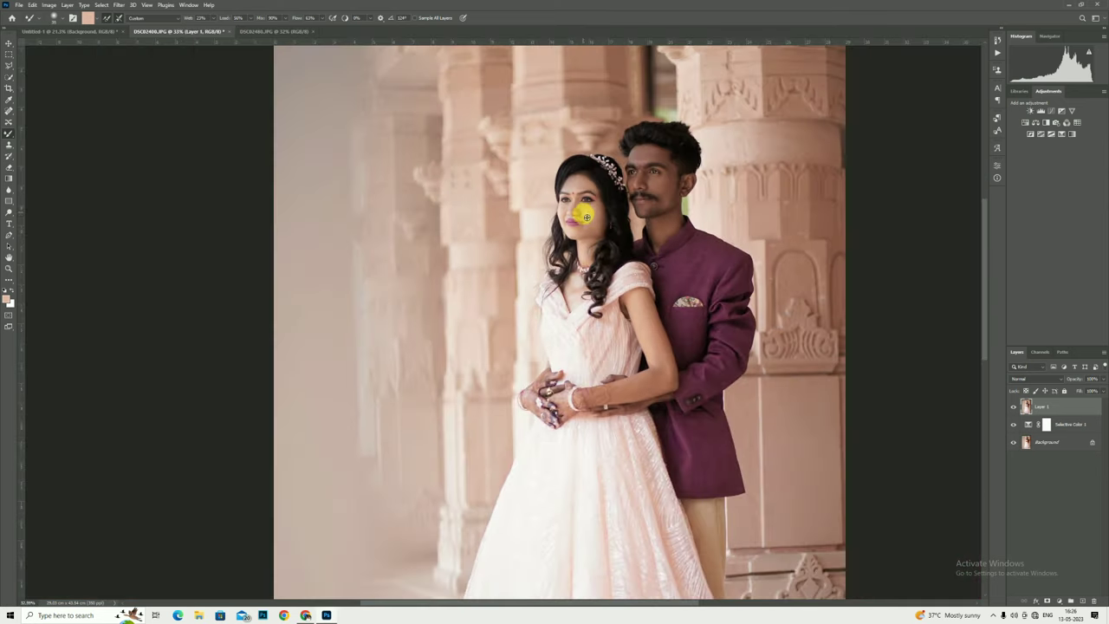
scroll(633, 277, "up", 2)
scroll(709, 366, "down", 1)
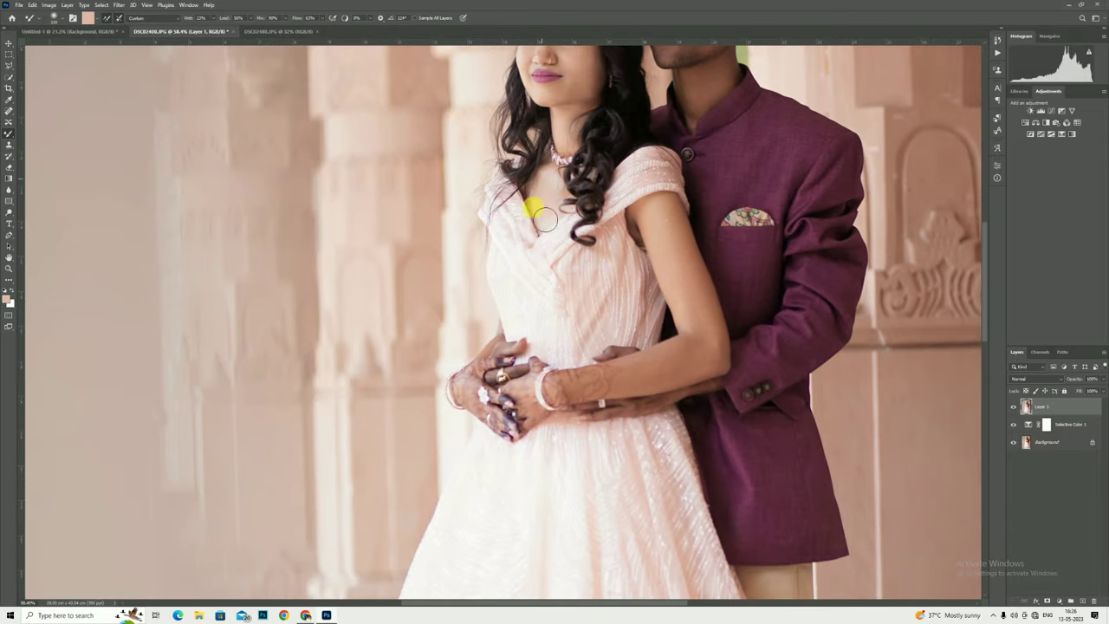
Soften the skin from her neck down her arm.
mouse_move(544, 220)
left_mouse_down()
mouse_move(670, 233)
mouse_move(721, 349)
mouse_move(631, 381)
left_mouse_up()
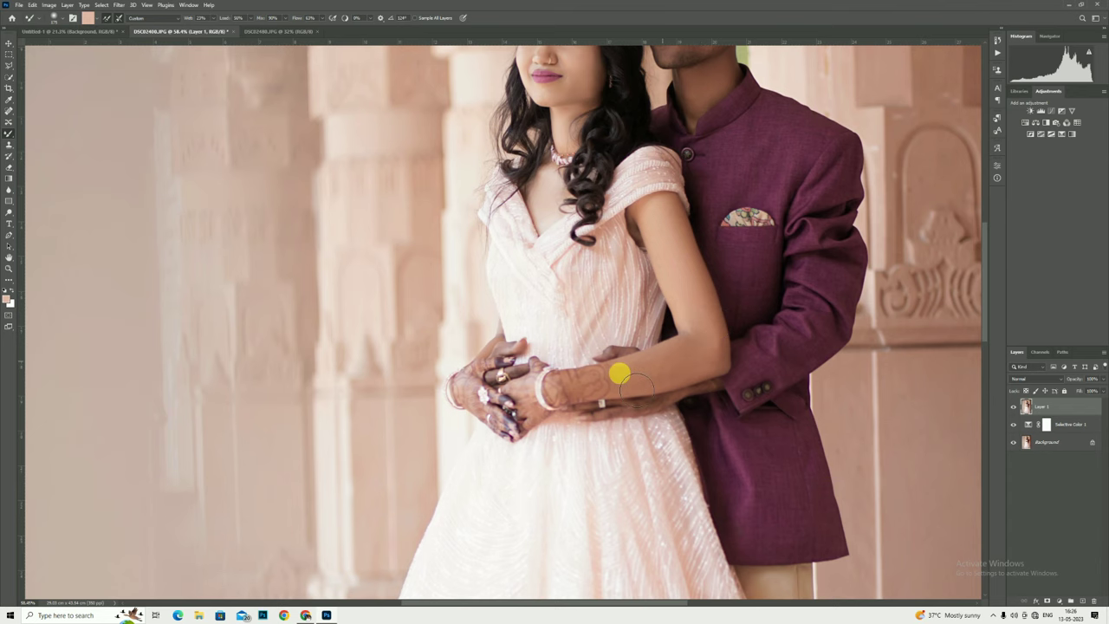
scroll(668, 361, "down", 1)
scroll(693, 329, "down", 1)
scroll(684, 312, "down", 1)
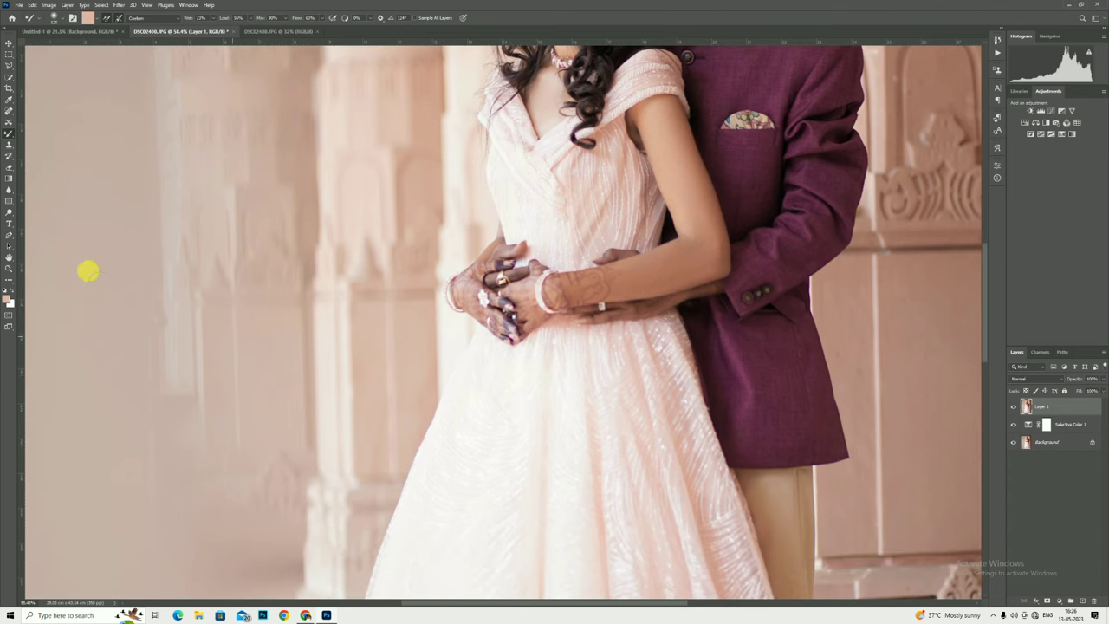
left_click(10, 272)
right_click(549, 246)
Zoom on the faces and toggle Layer 1 to compare the retouching.
left_click(574, 253)
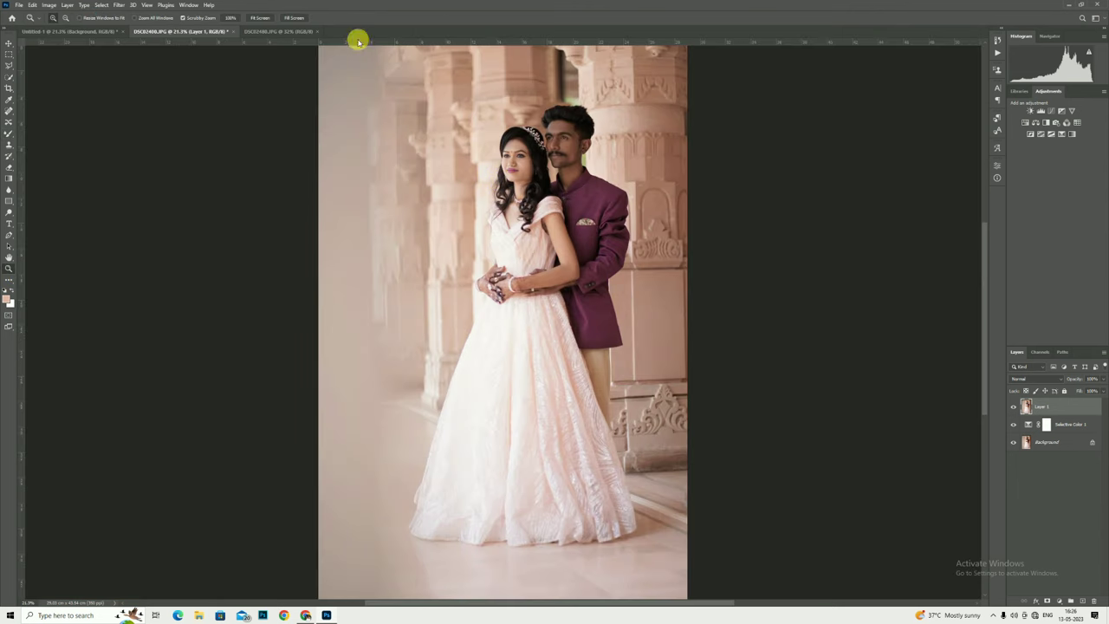
left_click_drag(537, 132, 551, 219)
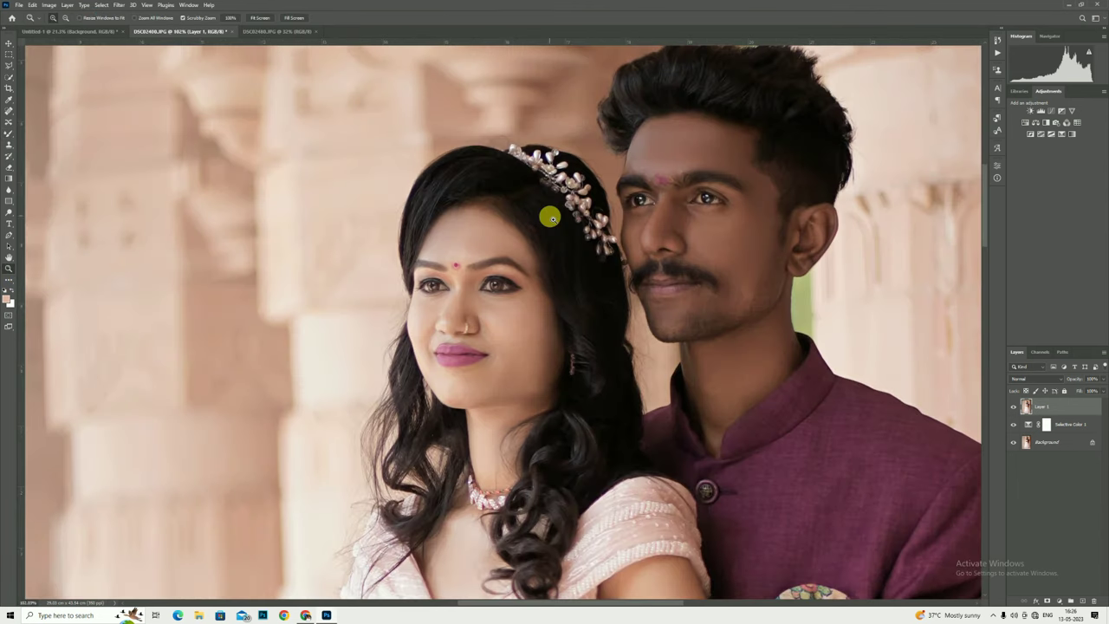
left_click(1012, 407)
left_click(1012, 407)
Dodge the man's face and neck with Midtones range, then fit the photo on screen.
key("o")
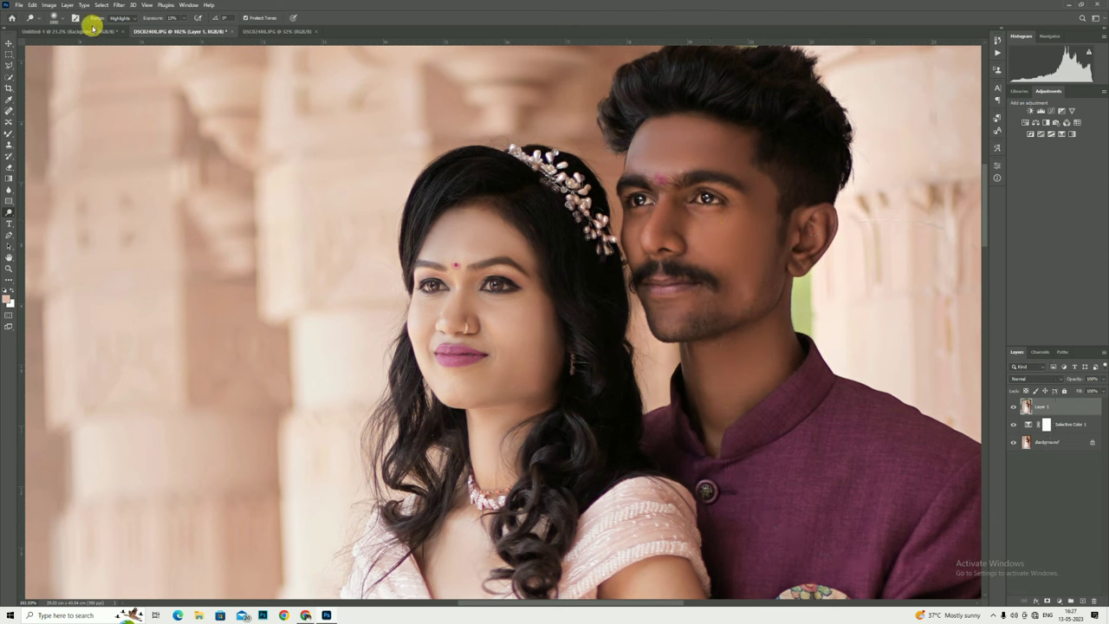
left_click(122, 17)
left_click(119, 32)
mouse_move(696, 252)
left_mouse_down()
mouse_move(701, 216)
mouse_move(718, 282)
mouse_move(723, 204)
mouse_move(816, 191)
left_mouse_up()
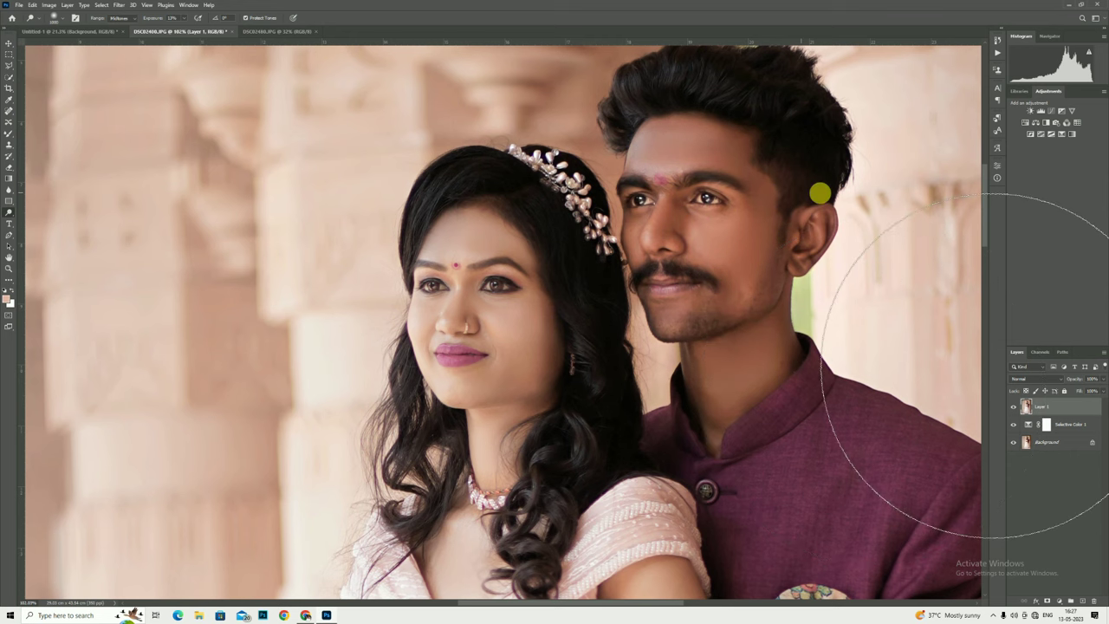
left_click(6, 234)
left_click(10, 269)
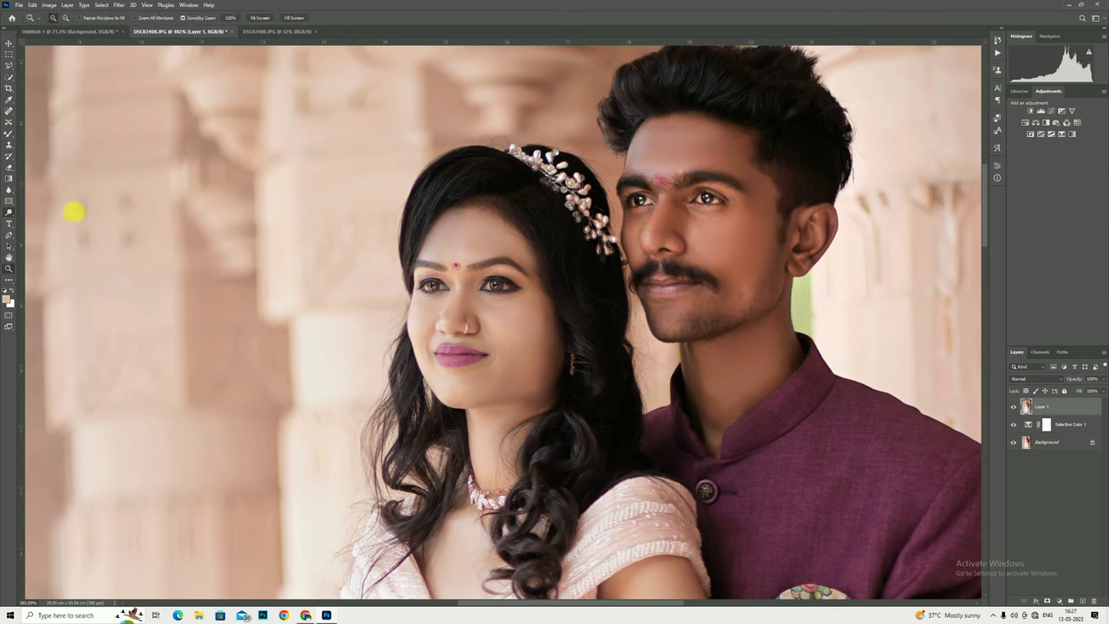
right_click(610, 213)
left_click(618, 215)
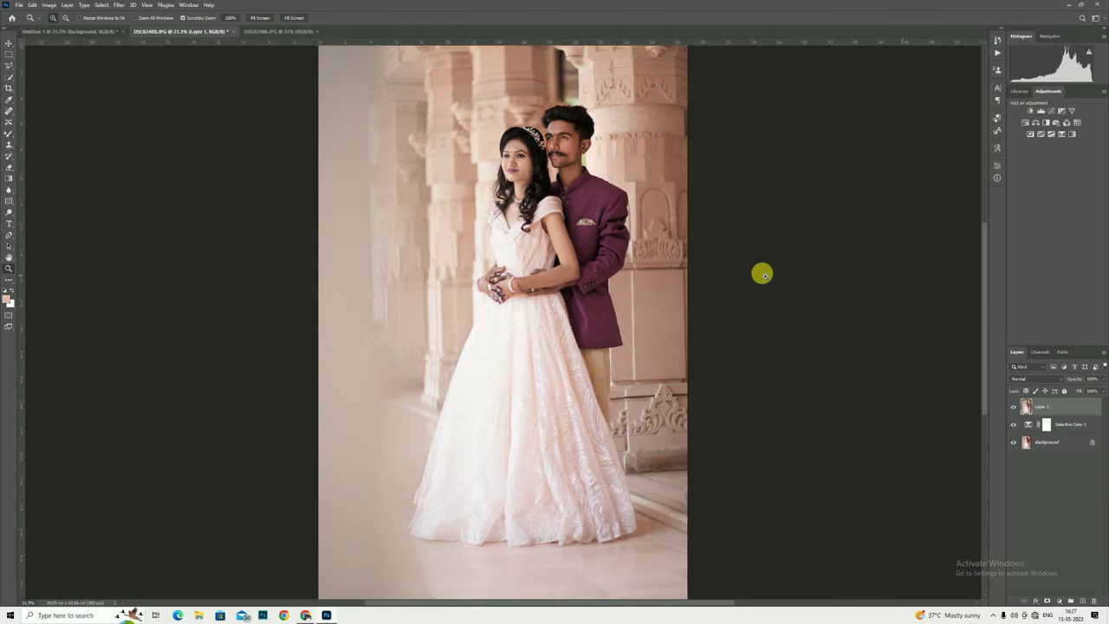
Select the couple automatically with Quick Selection and Select > Subject.
left_click(9, 76)
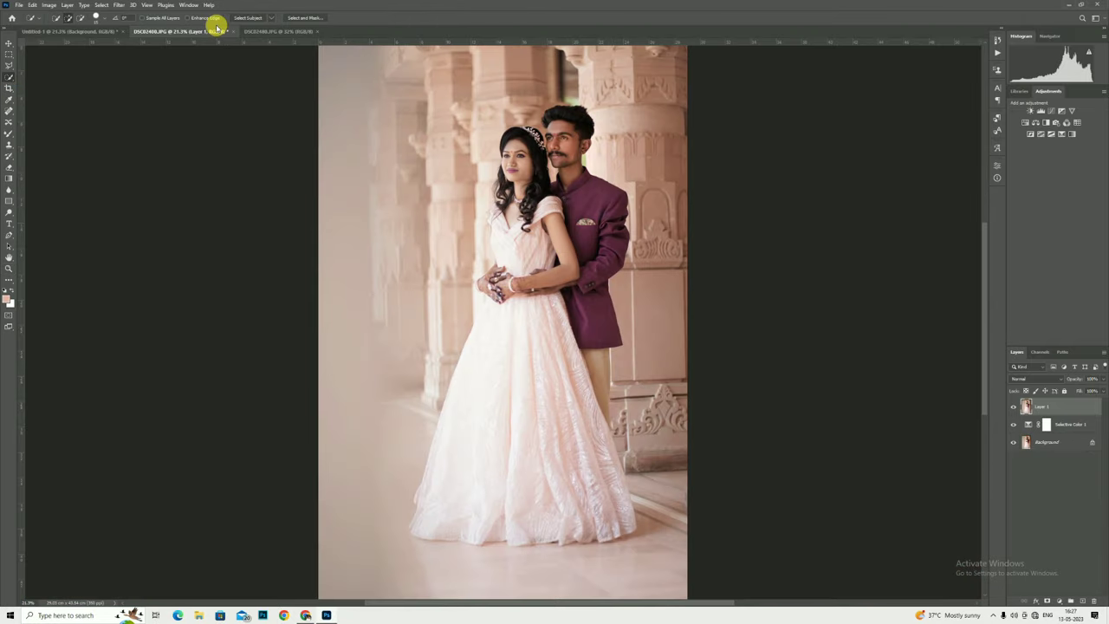
left_click(101, 6)
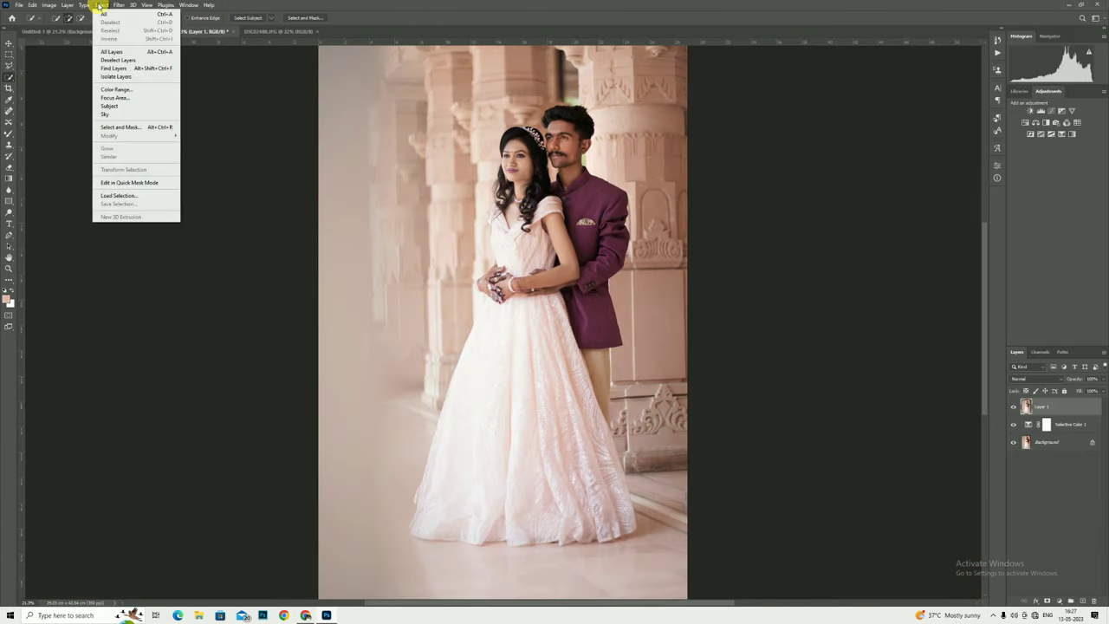
left_click(112, 104)
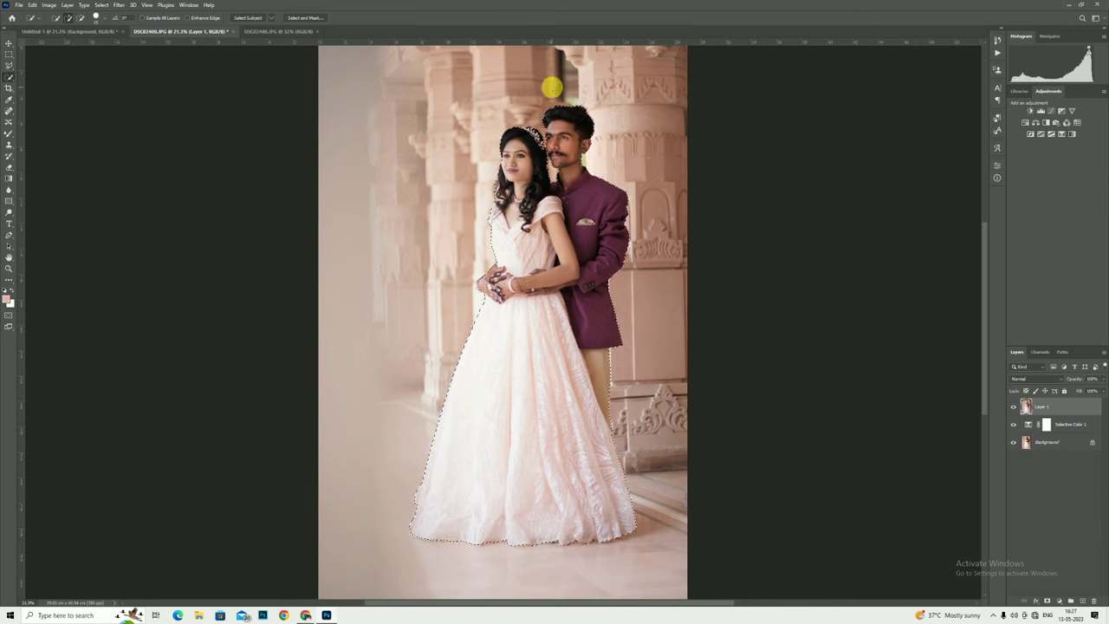
Open Select and Mask for the couple selection.
scroll(527, 148, "up", 5)
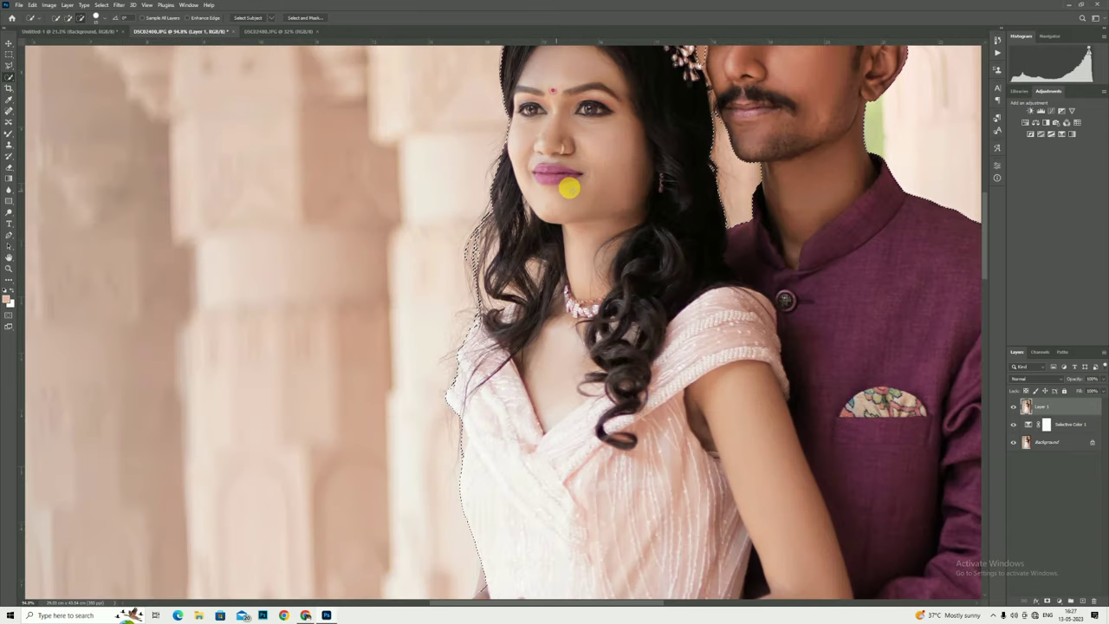
scroll(567, 201, "down", 3)
scroll(606, 191, "up", 2)
scroll(663, 185, "up", 2)
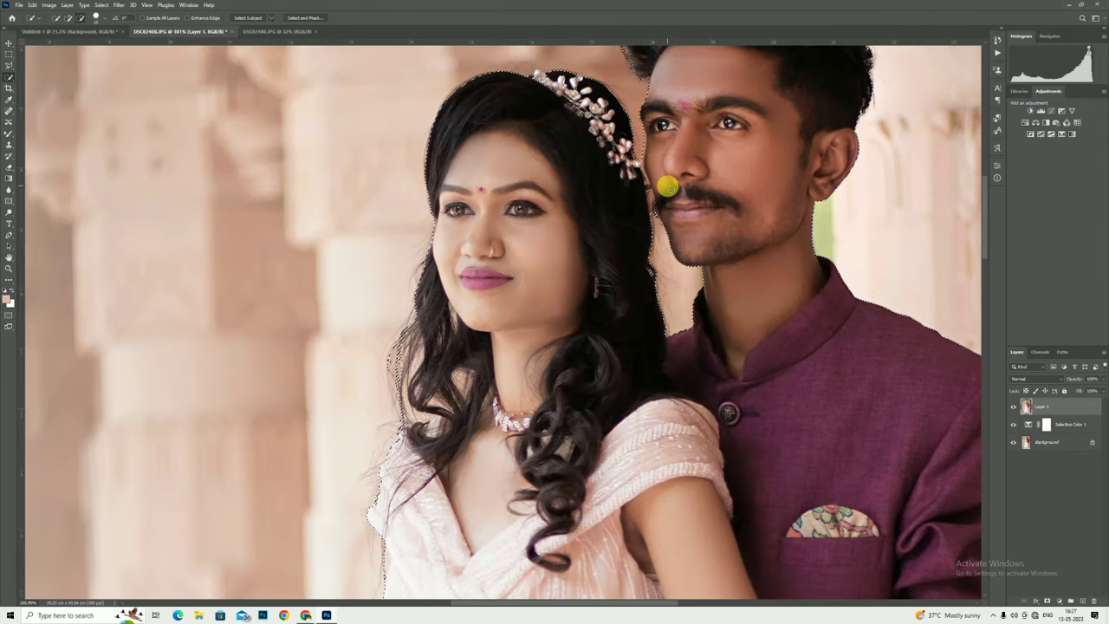
scroll(667, 190, "down", 1)
right_click(706, 130)
left_click(696, 146)
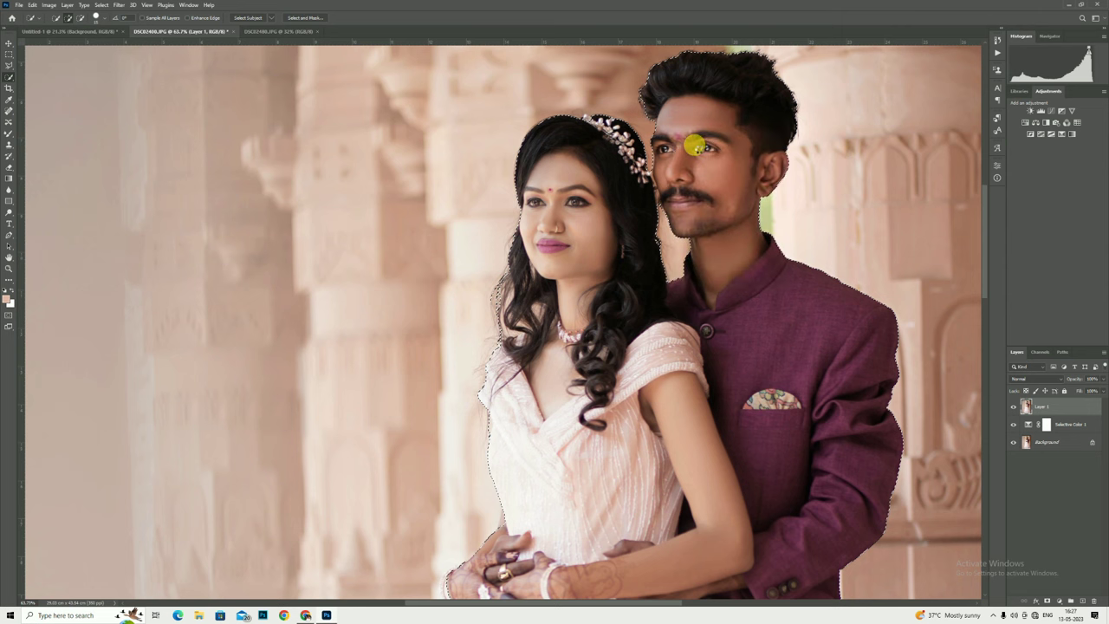
Refine the selection edge along the woman's hair with the Refine Edge Brush.
scroll(641, 226, "up", 2)
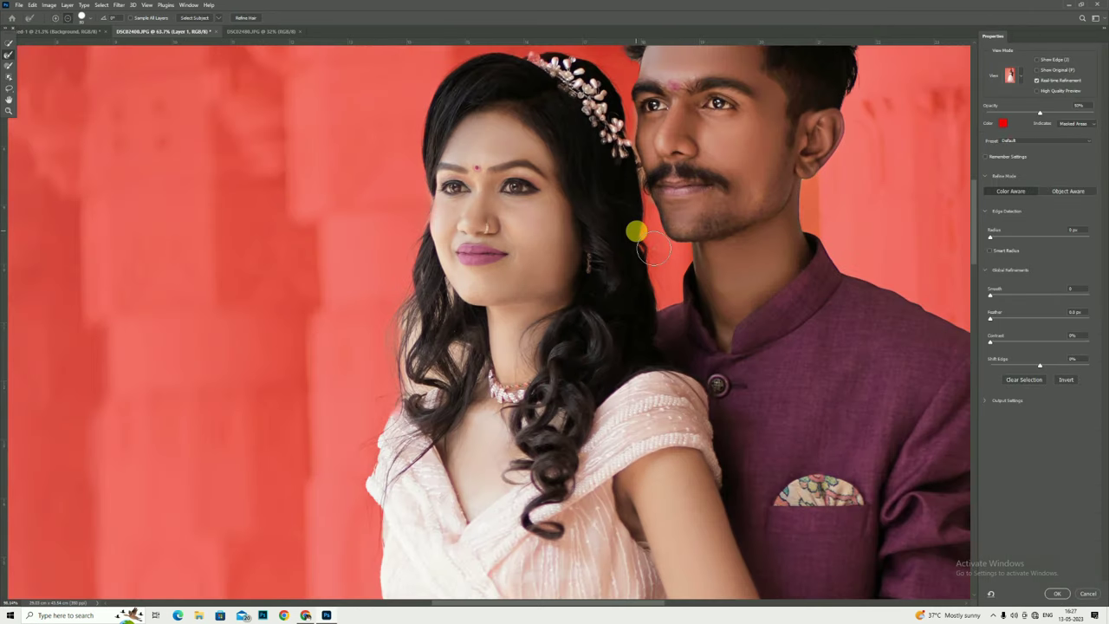
scroll(422, 334, "down", 1)
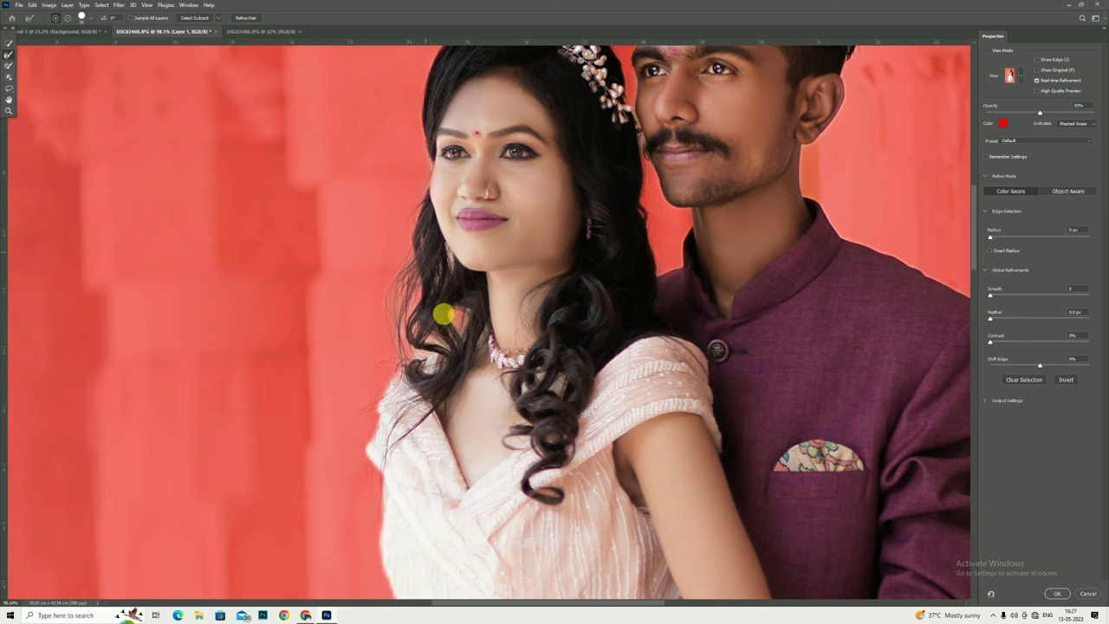
left_click_drag(421, 245, 435, 337)
scroll(401, 321, "down", 3)
scroll(515, 168, "up", 2)
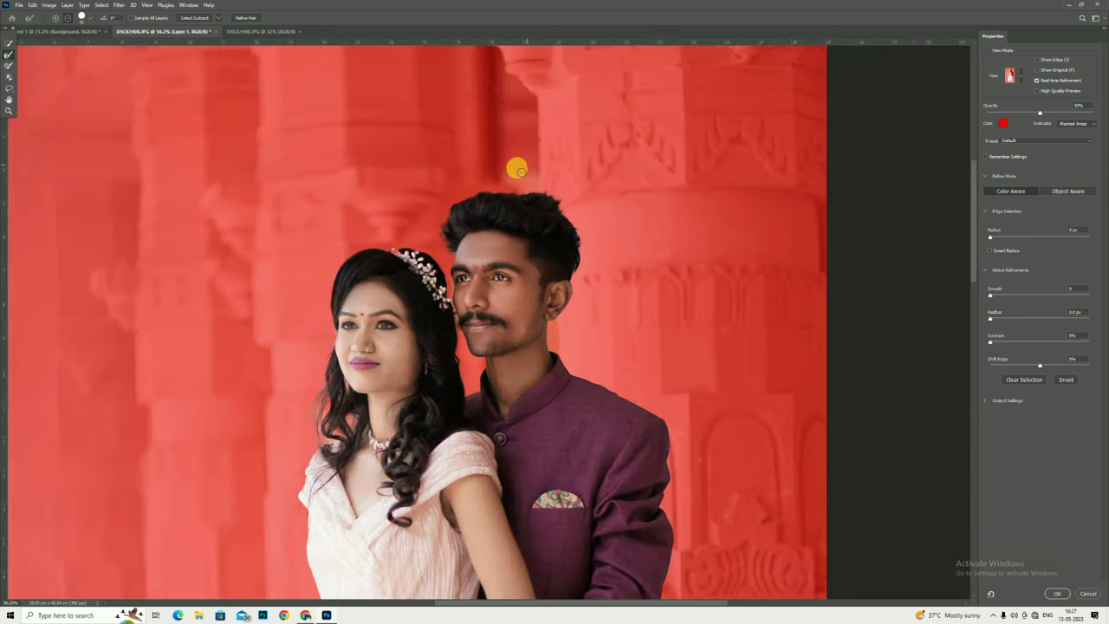
scroll(545, 213, "up", 2)
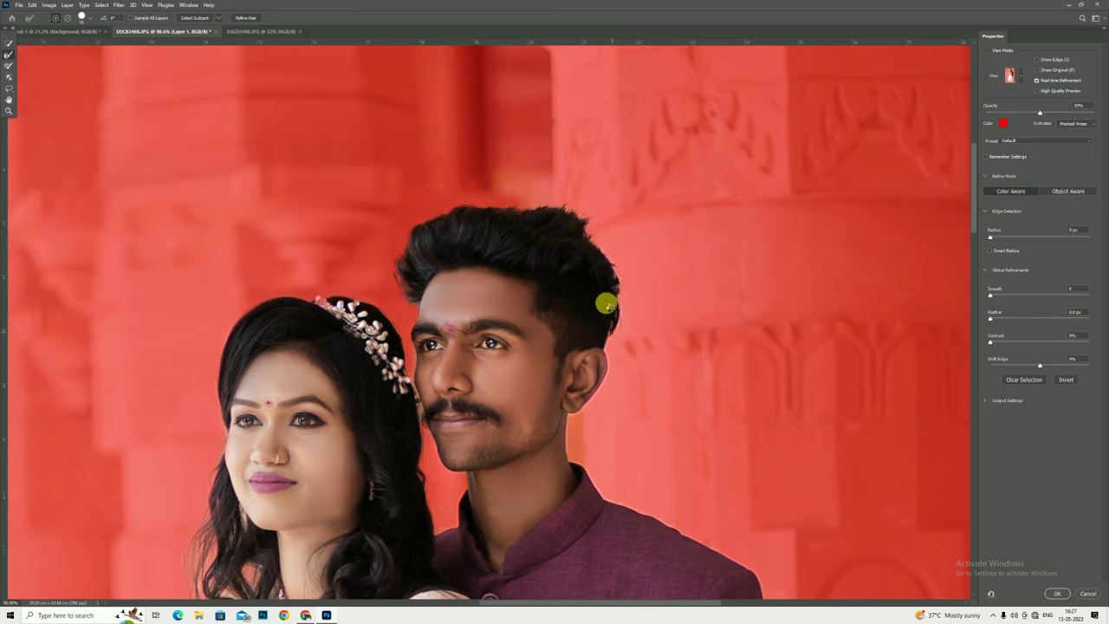
scroll(609, 294, "down", 3)
scroll(589, 312, "down", 2)
scroll(560, 337, "down", 1)
scroll(540, 379, "down", 2)
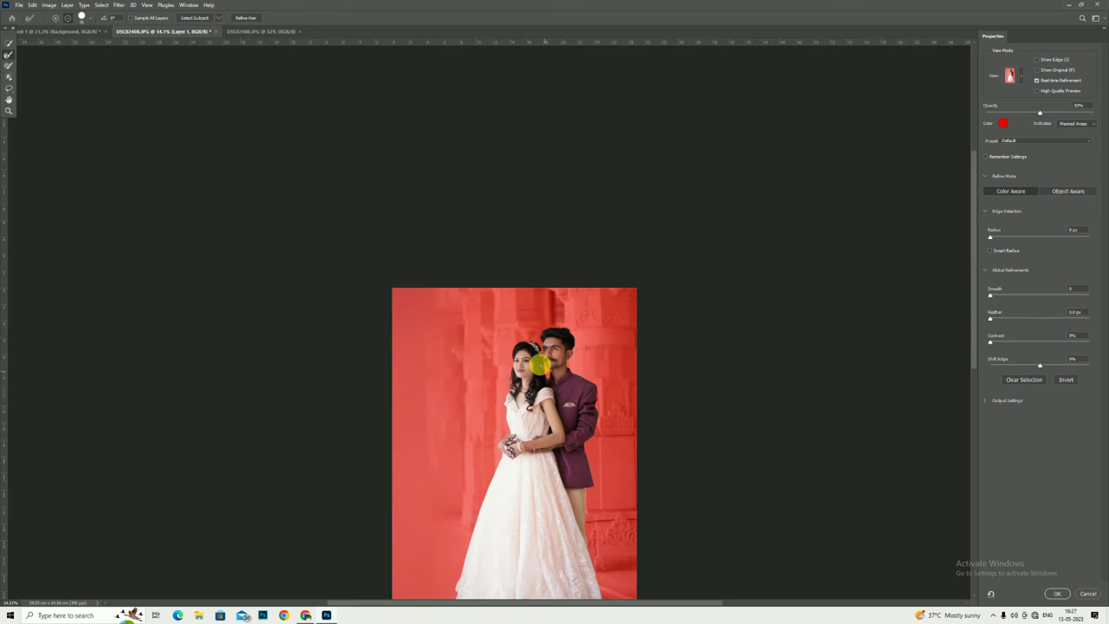
scroll(537, 364, "down", 1)
Apply the refined selection and copy the couple onto a new Layer 2.
left_click(1057, 593)
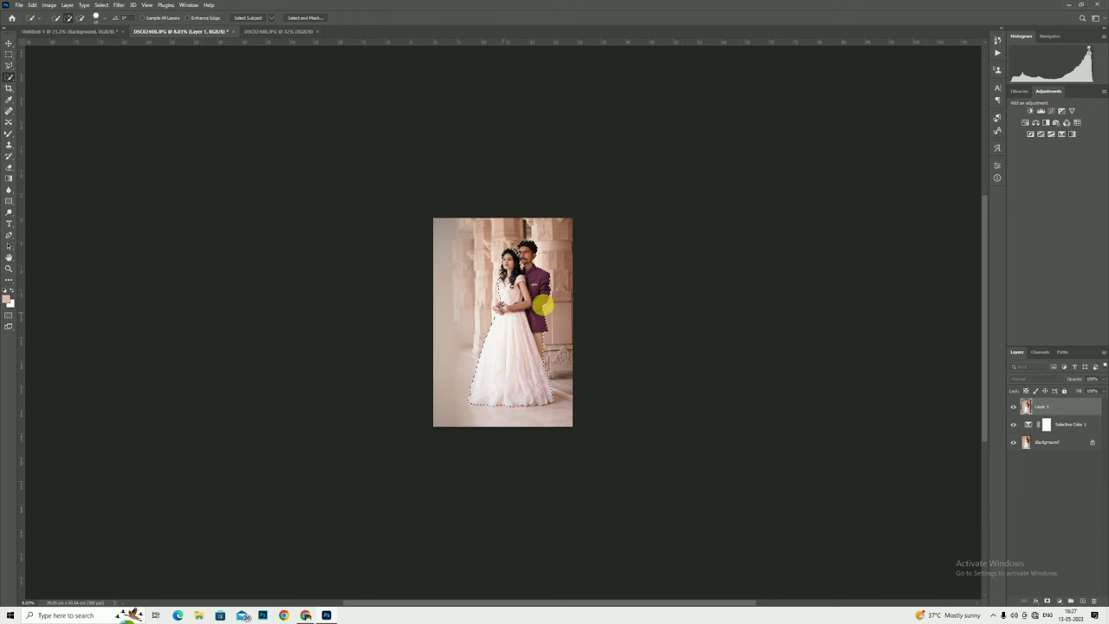
right_click(481, 276)
left_click(493, 274)
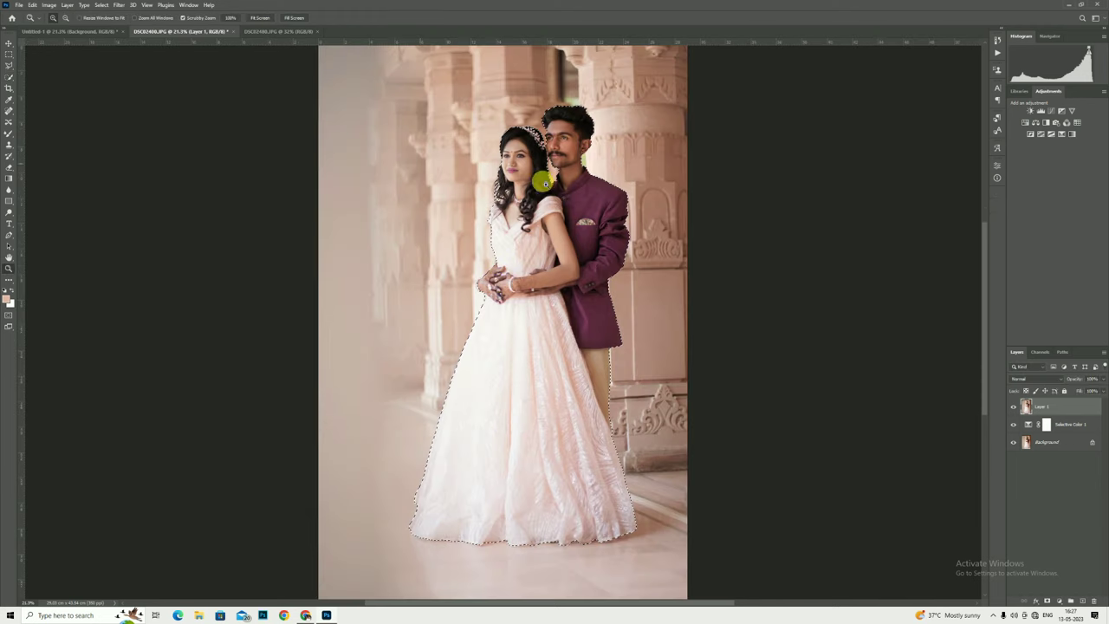
key("ctrl+j")
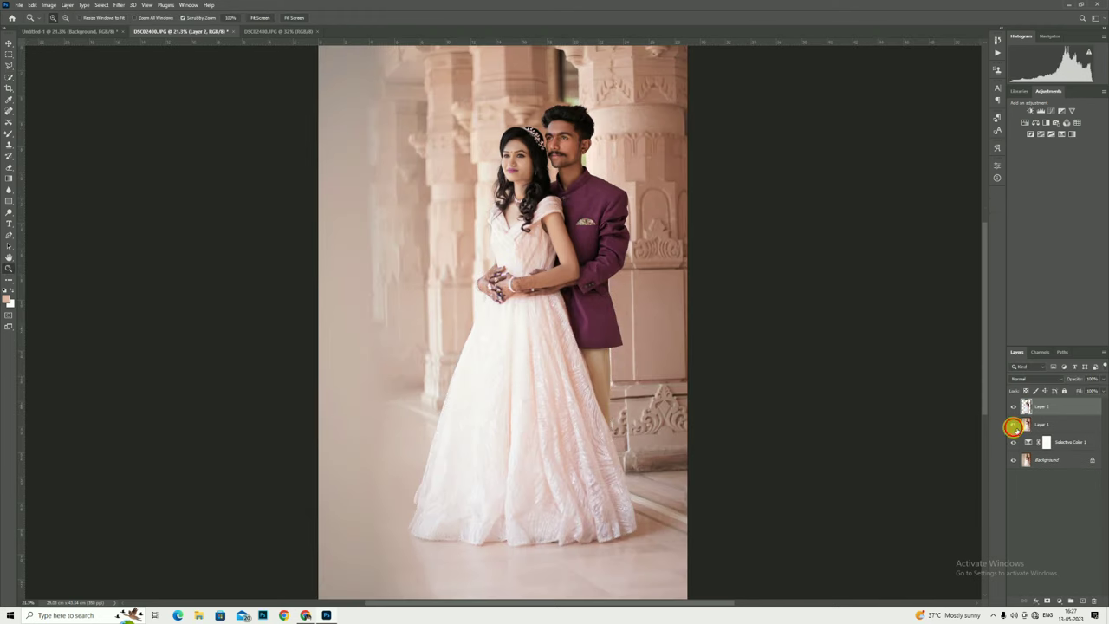
Hide Selective Color and Background to view the cut-out, then switch to DSC02488.JPG.
left_click(1013, 442)
left_click(1013, 460)
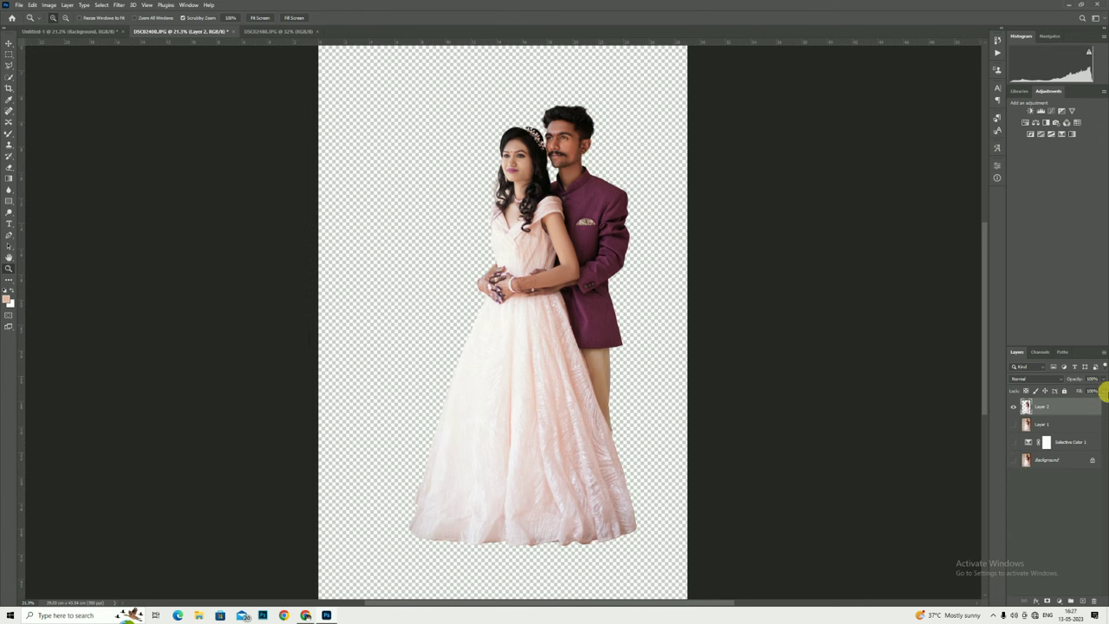
right_click(575, 193)
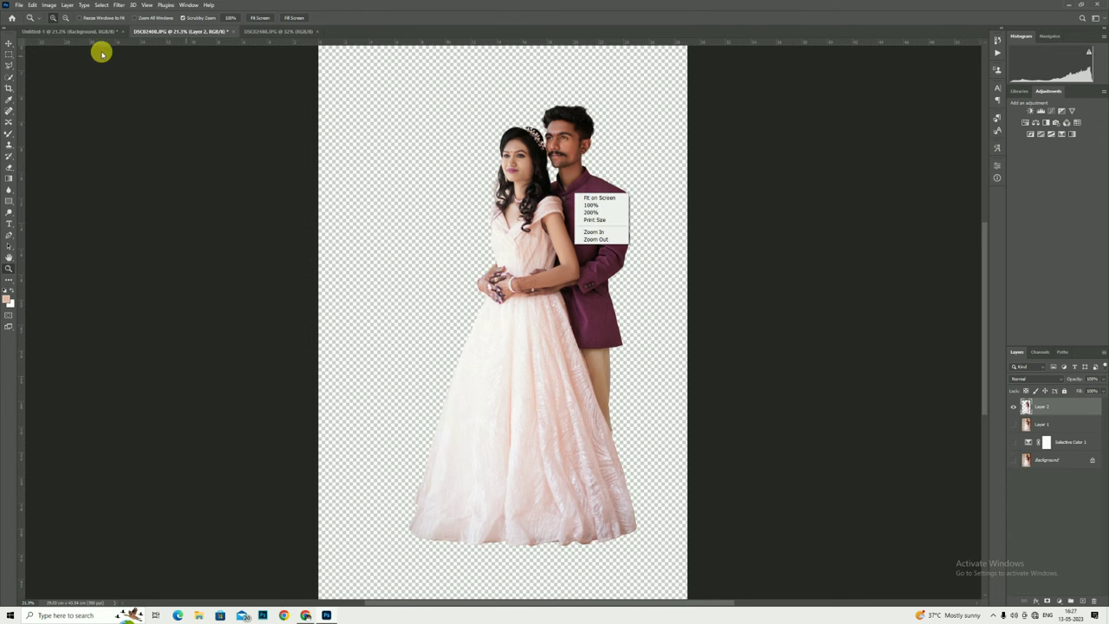
left_click(259, 34)
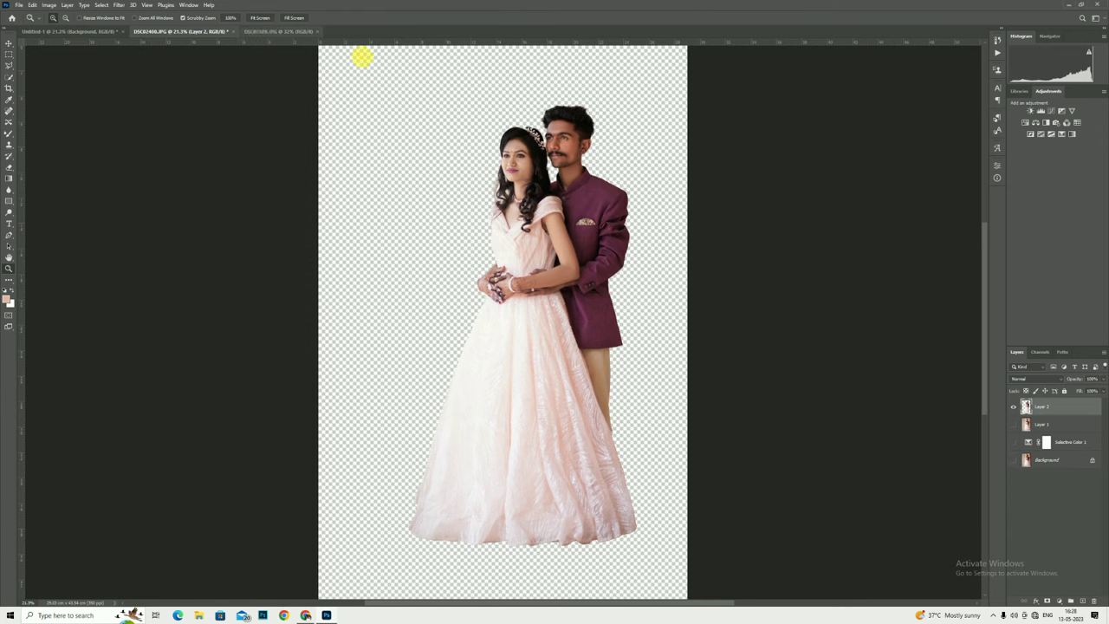
left_click(253, 31)
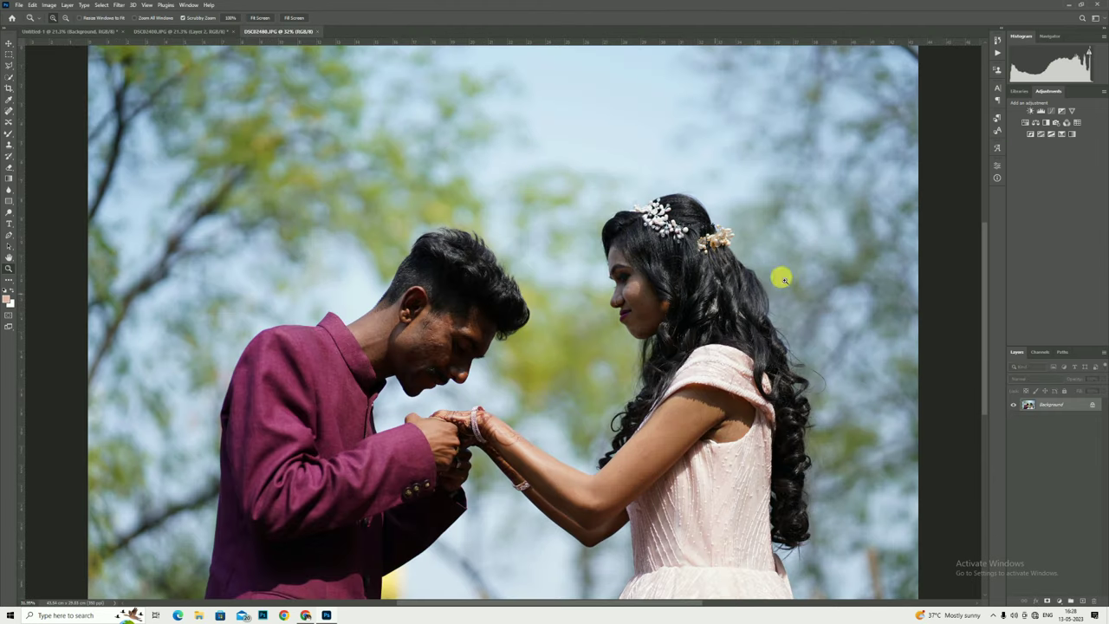
Add a Selective Color layer with the Reds black slider pulled left.
left_click(1059, 601)
left_click(1070, 604)
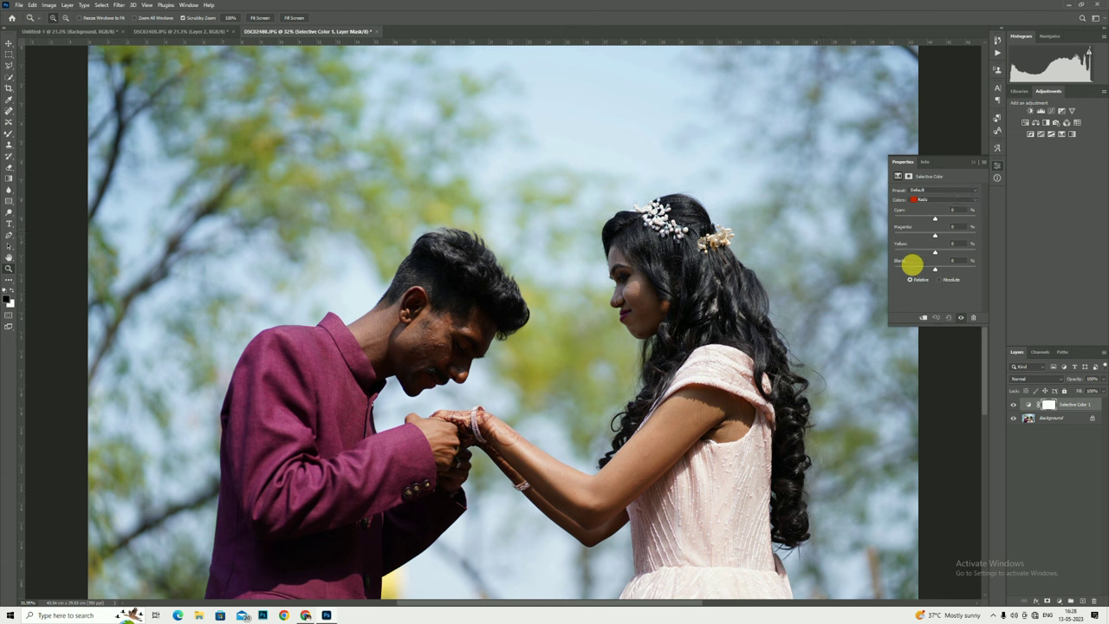
left_click_drag(913, 270, 896, 267)
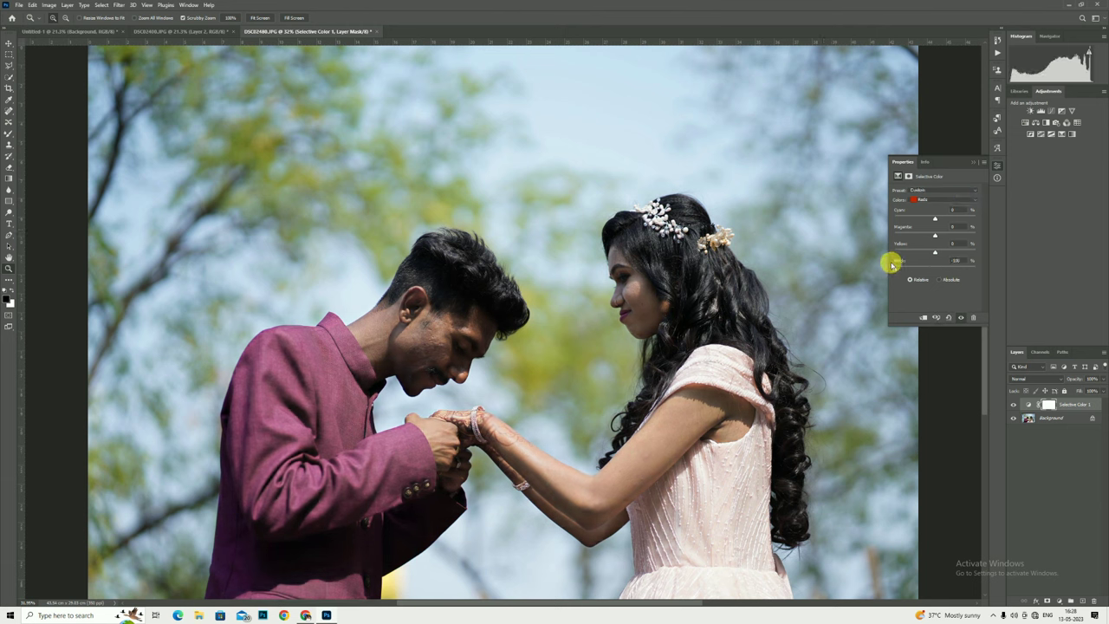
left_click(454, 431)
Compare the adjustment on and off, then stamp visible layers into merged Layer 1.
right_click(669, 336)
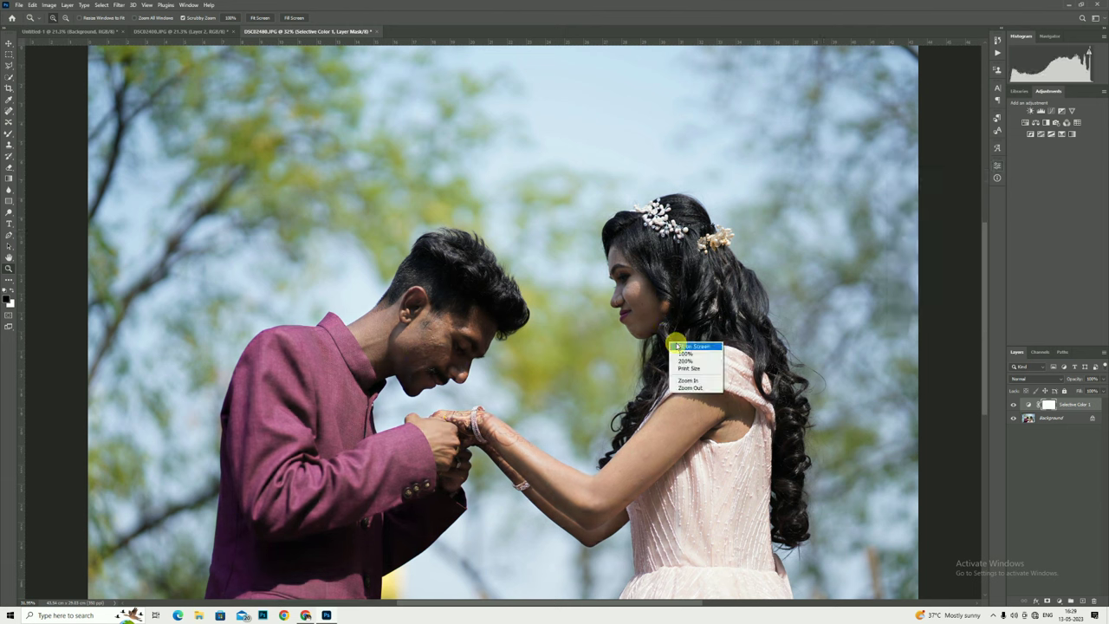
left_click(394, 363)
right_click(620, 315)
left_click(646, 320)
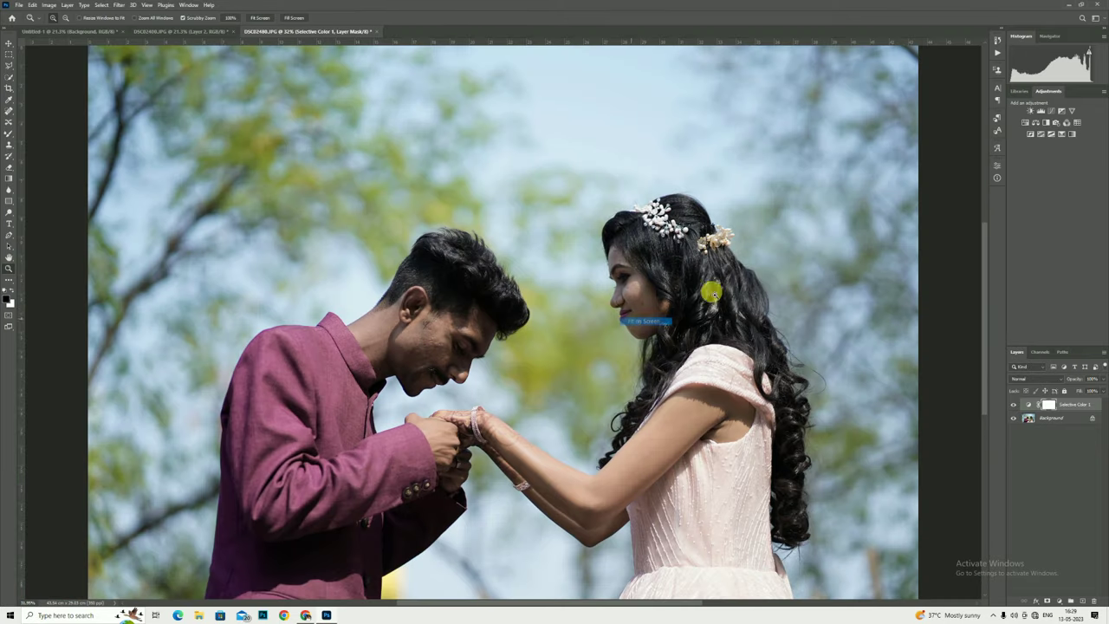
left_click(1013, 405)
left_click(1014, 404)
left_click(1031, 420)
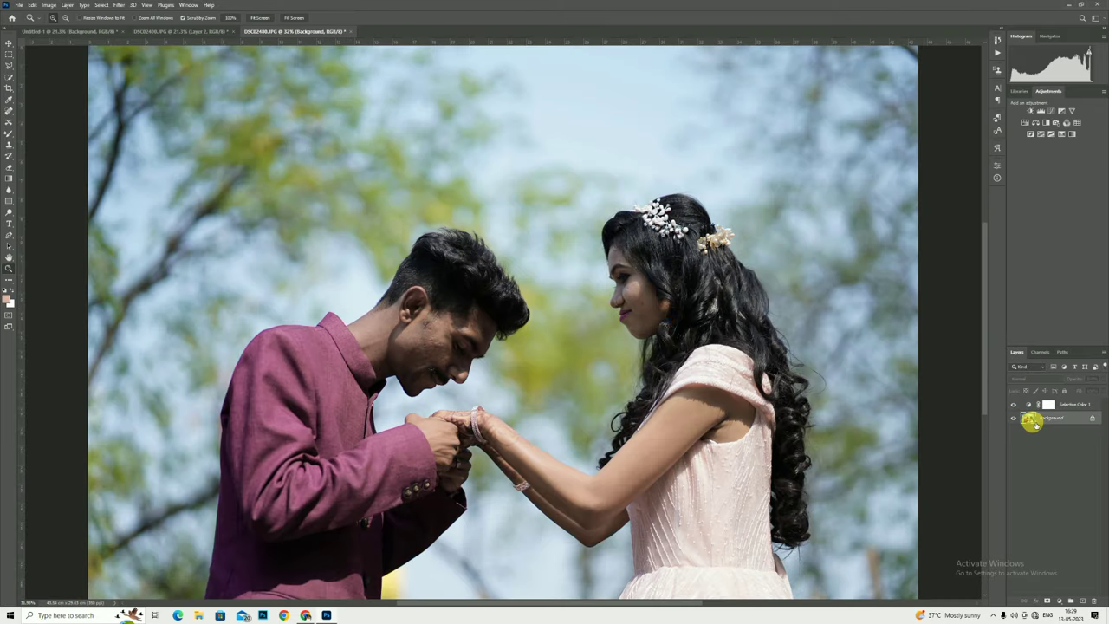
left_click(1057, 405)
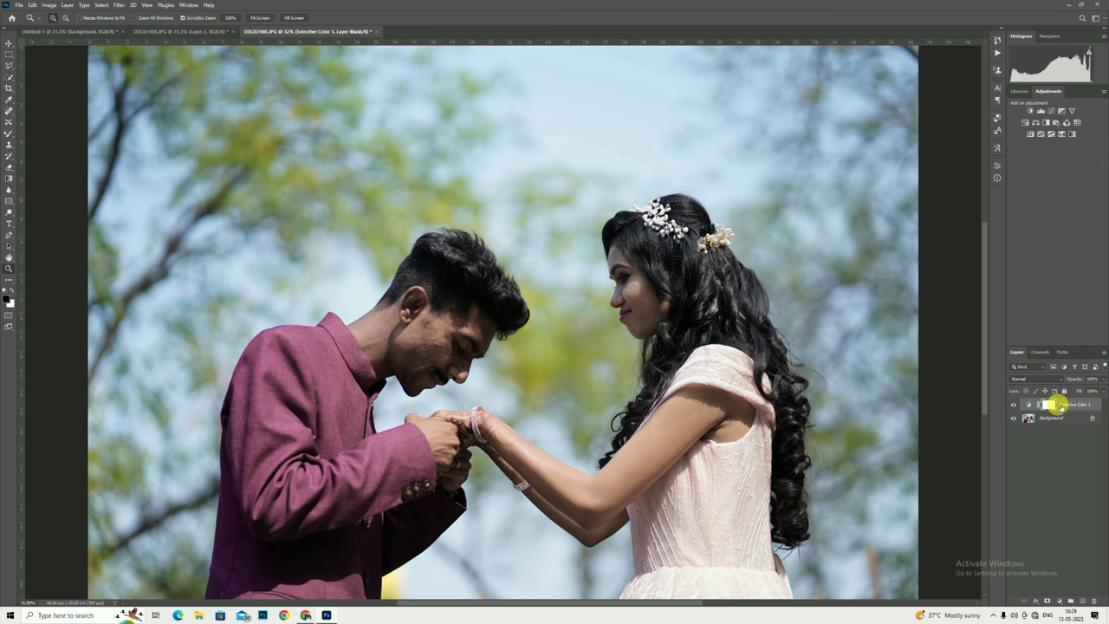
key("ctrl+shift+alt+e")
Sample the woman's skin tone with the Mixer Brush and blend it over her cheek, nose and forehead.
left_click_drag(622, 283, 653, 347)
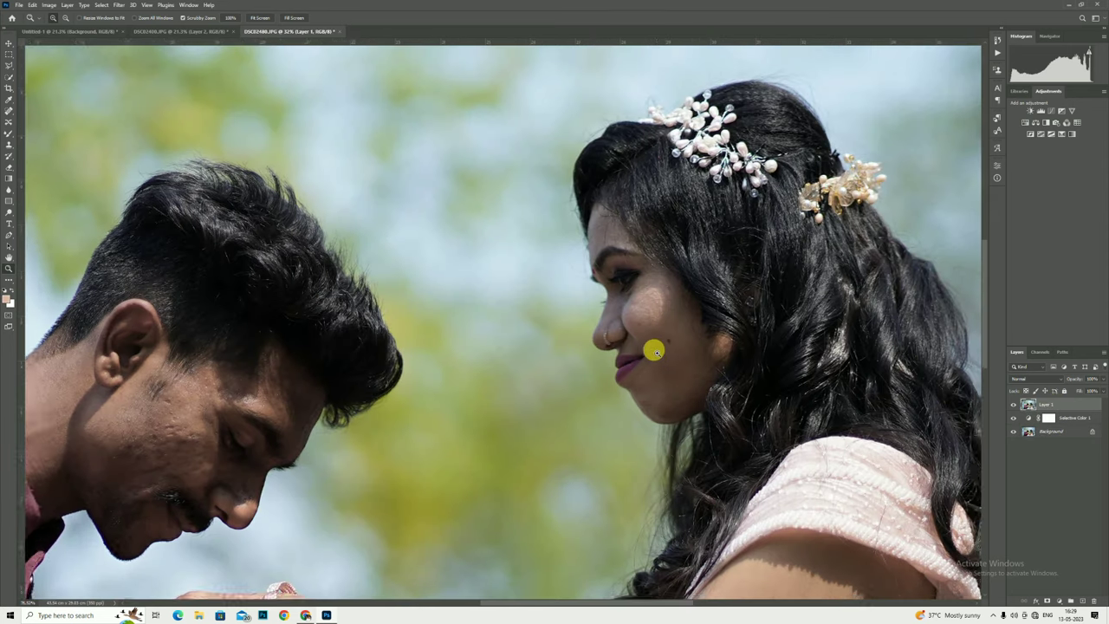
key("i")
left_click(650, 335, "alt")
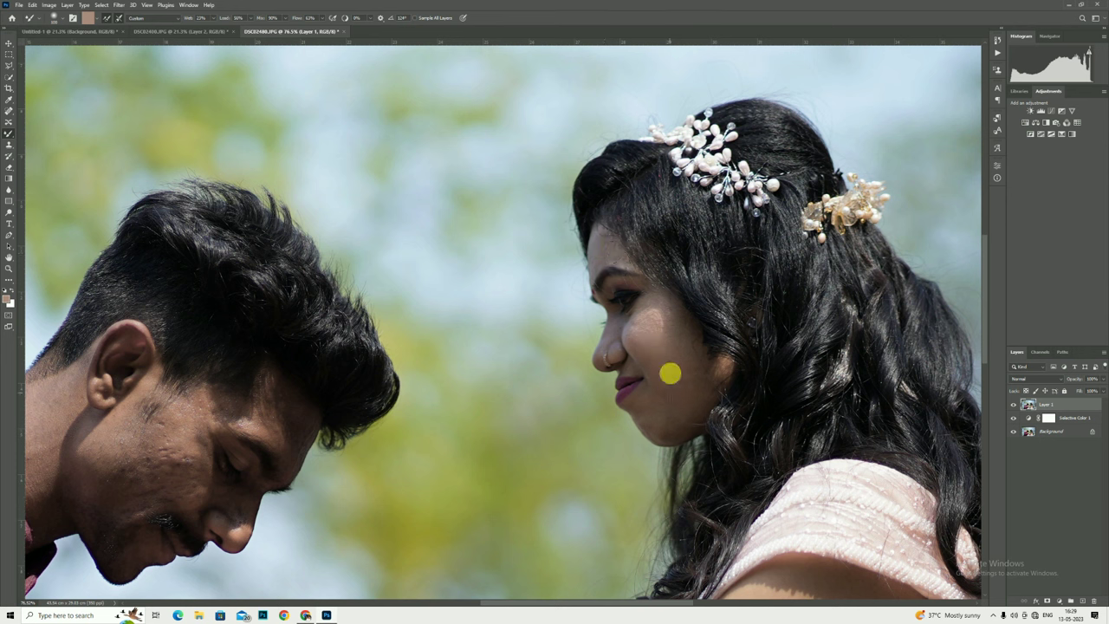
left_click(665, 325)
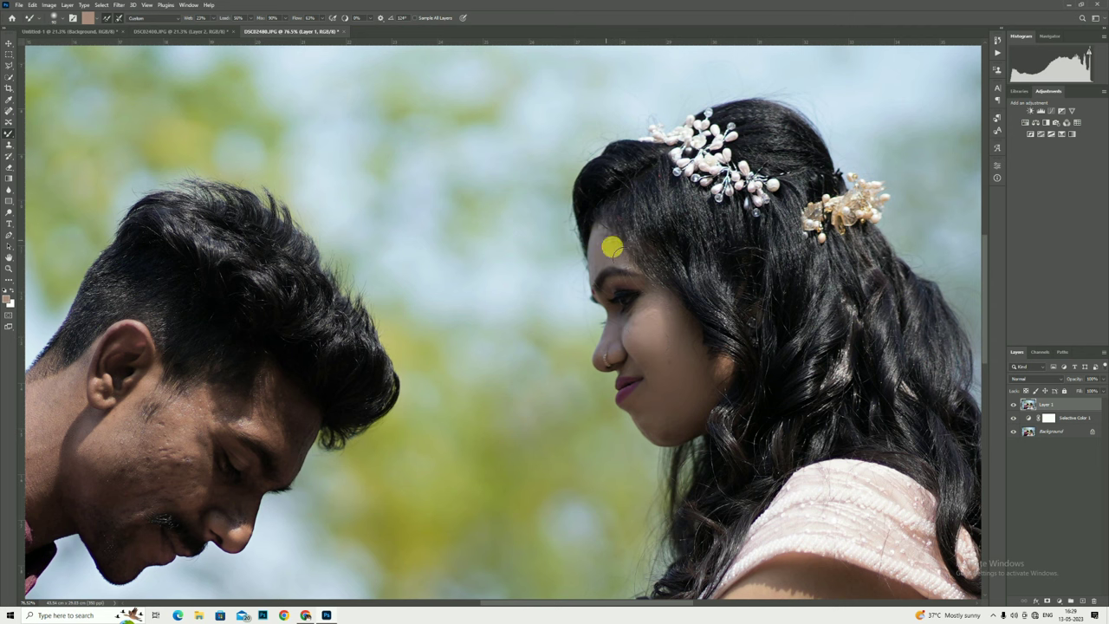
scroll(684, 317, "down", 2)
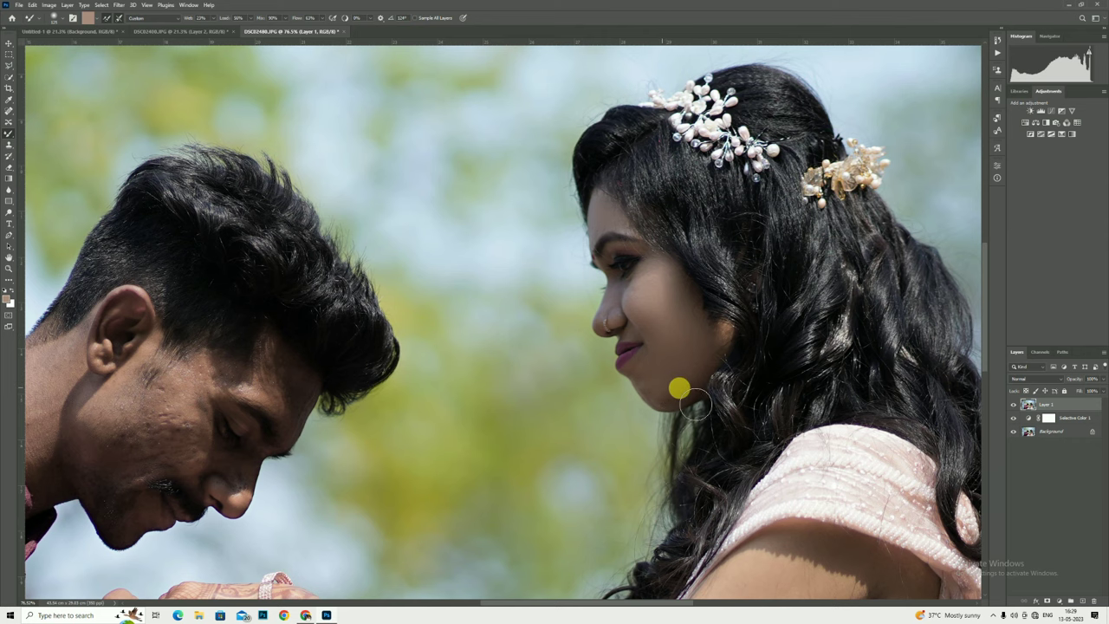
scroll(695, 404, "down", 3)
scroll(519, 383, "up", 3)
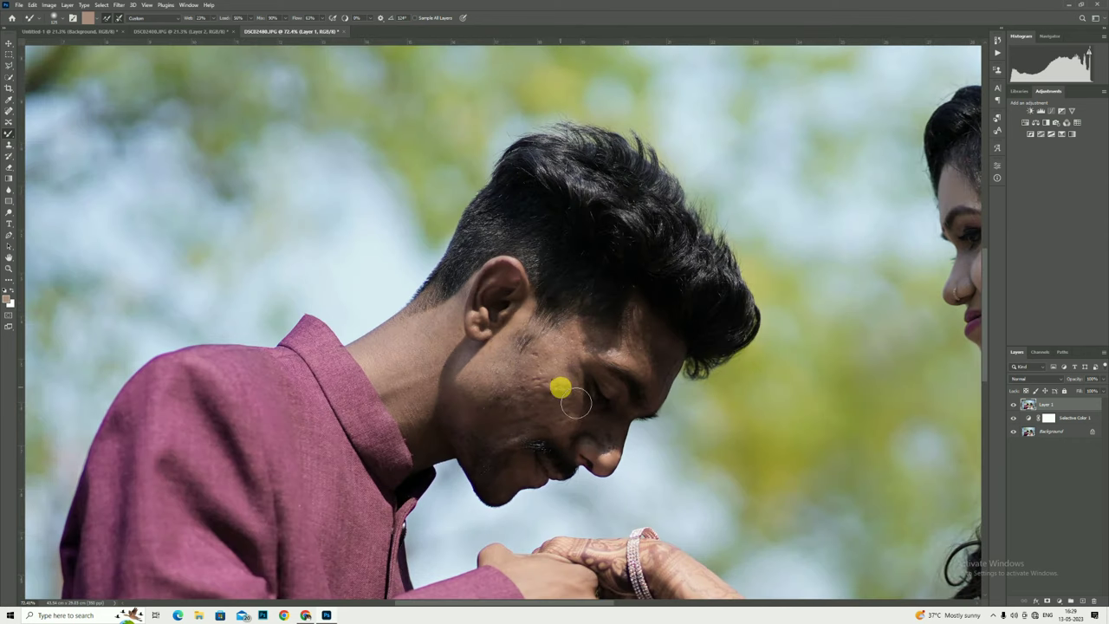
Blend the man's cheek, temple and chin skin smooth with the Mixer Brush.
left_click(554, 367)
scroll(557, 338, "down", 1)
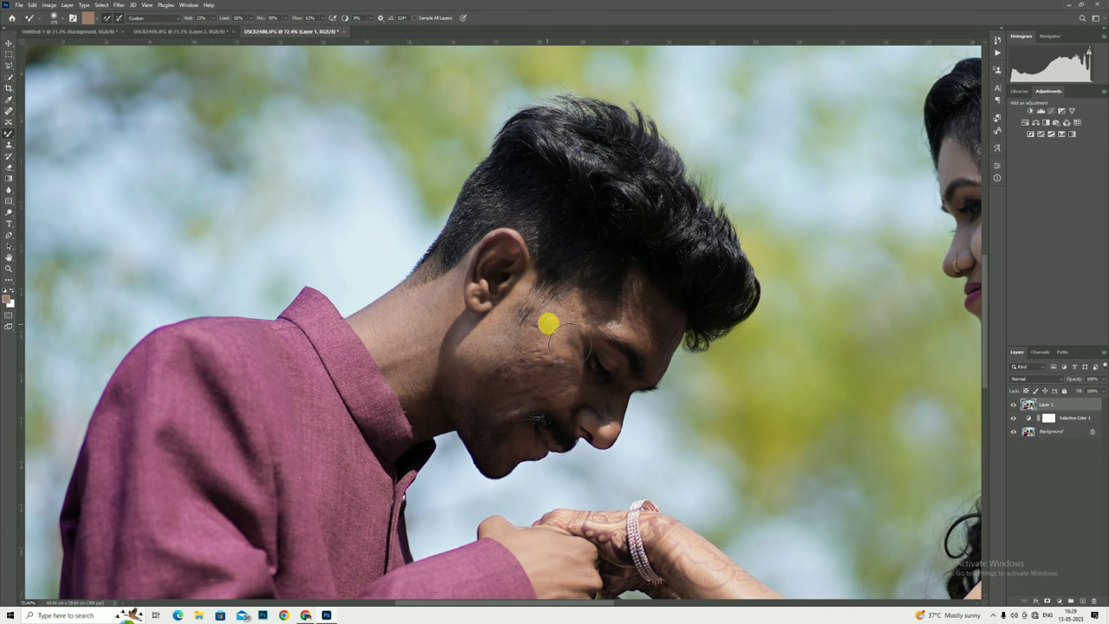
left_click(529, 356)
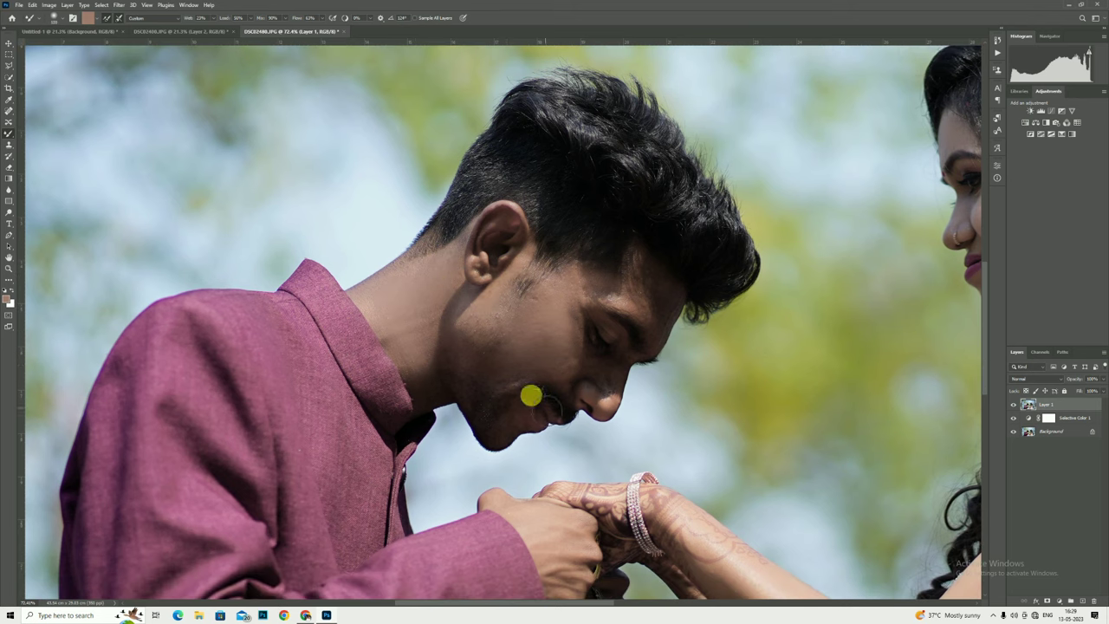
scroll(485, 337, "down", 1)
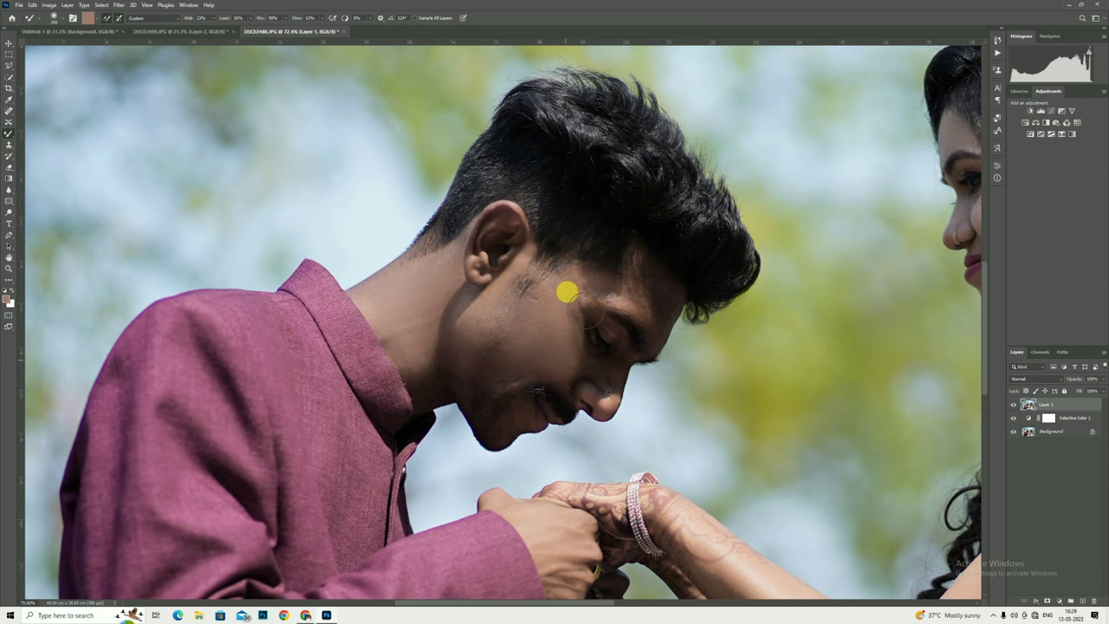
scroll(623, 303, "up", 1)
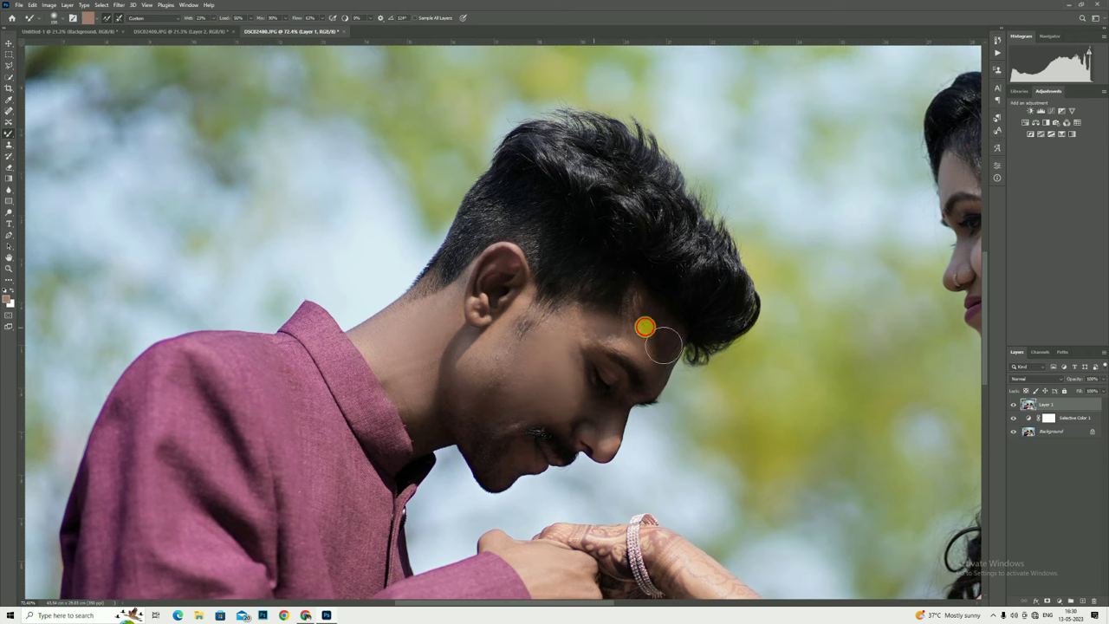
scroll(563, 362, "down", 1)
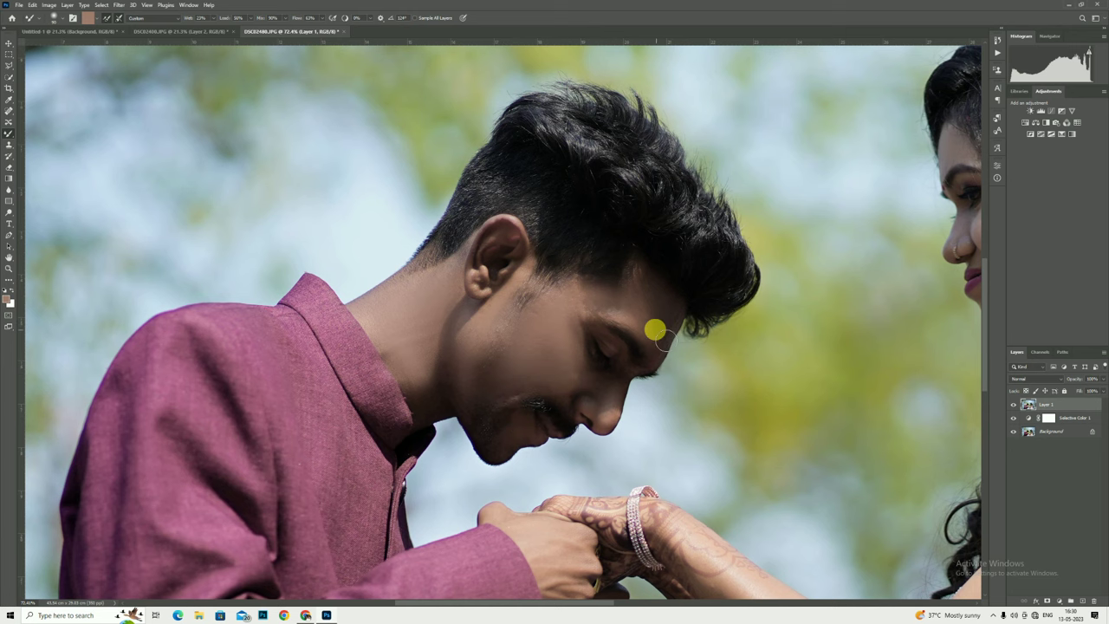
Fit the whole photo on screen.
left_click(10, 269)
right_click(485, 184)
left_click(492, 194)
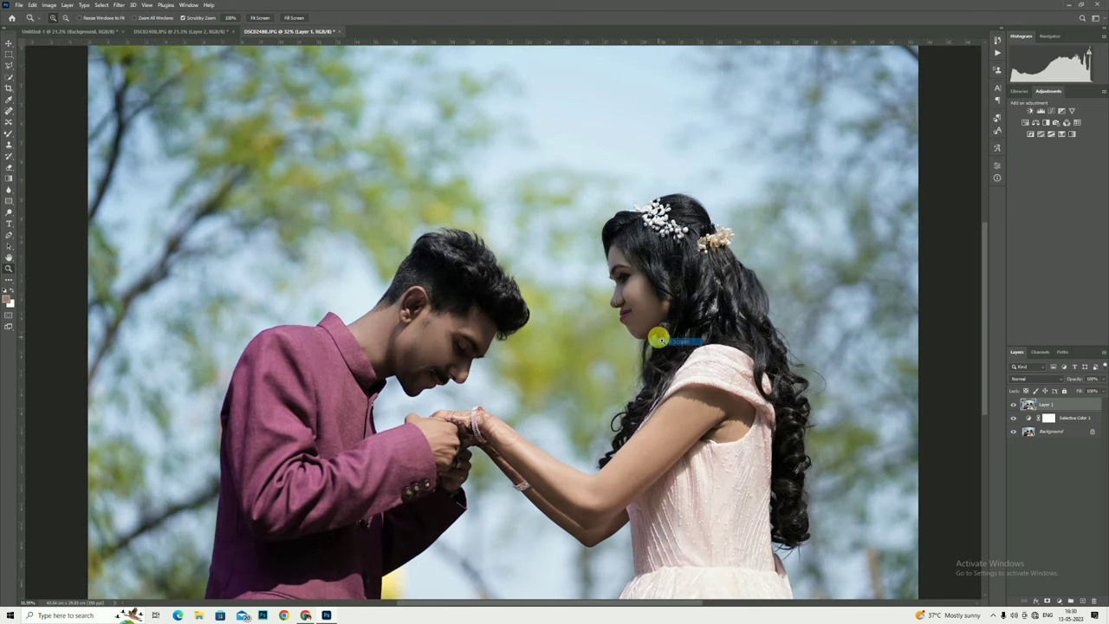
Copy the retouched photo layer onto the Untitled-1 poster and set it to Luminosity blending.
right_click(499, 289)
left_click(511, 296)
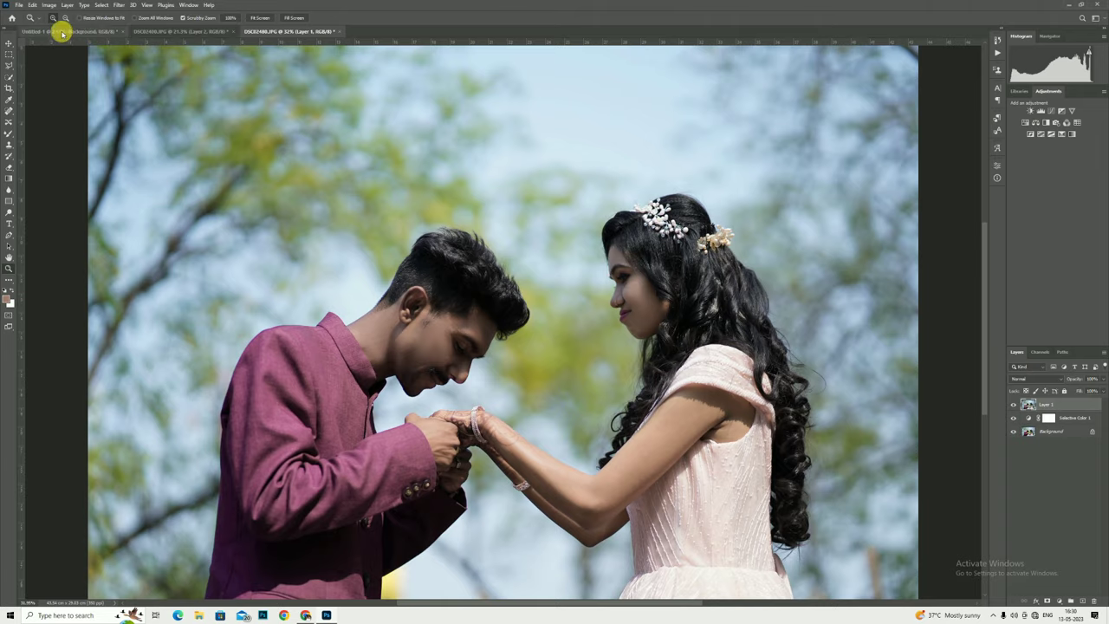
left_click(60, 29)
left_click(281, 31)
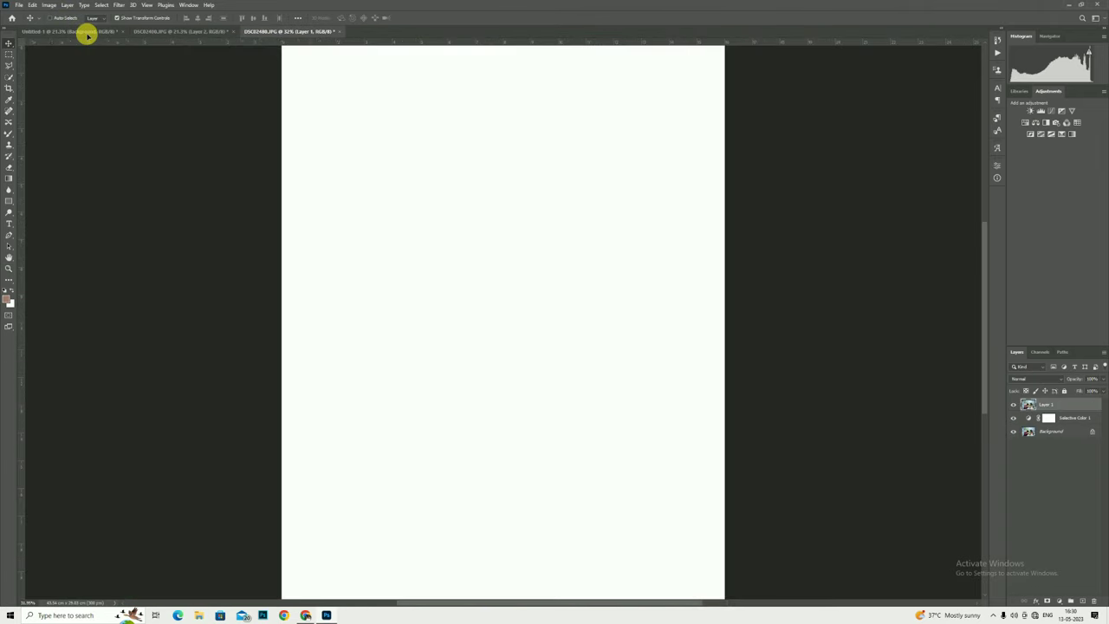
left_click_drag(89, 28, 506, 192)
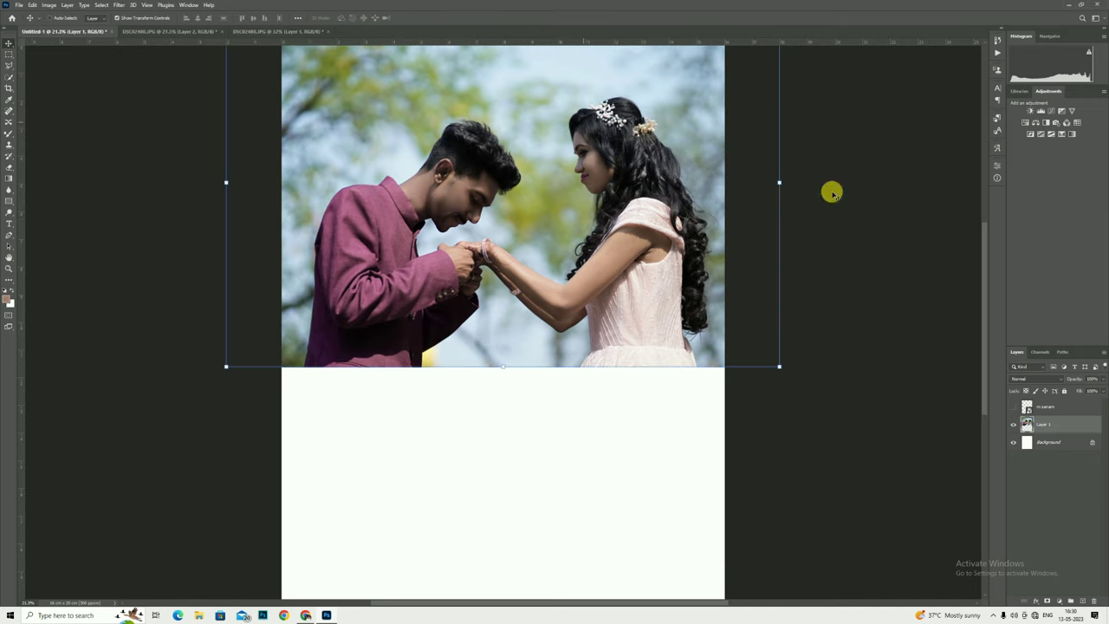
left_click(1023, 378)
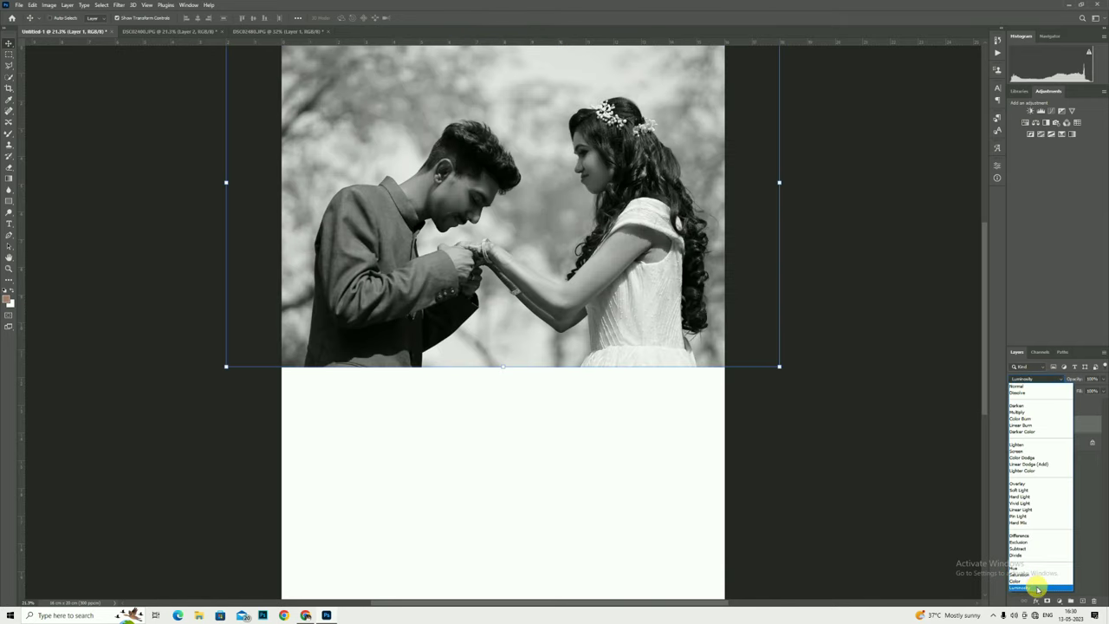
left_click(1038, 591)
Scale the photo down to about 67% and position it at the top of the page.
left_click_drag(562, 196, 556, 192)
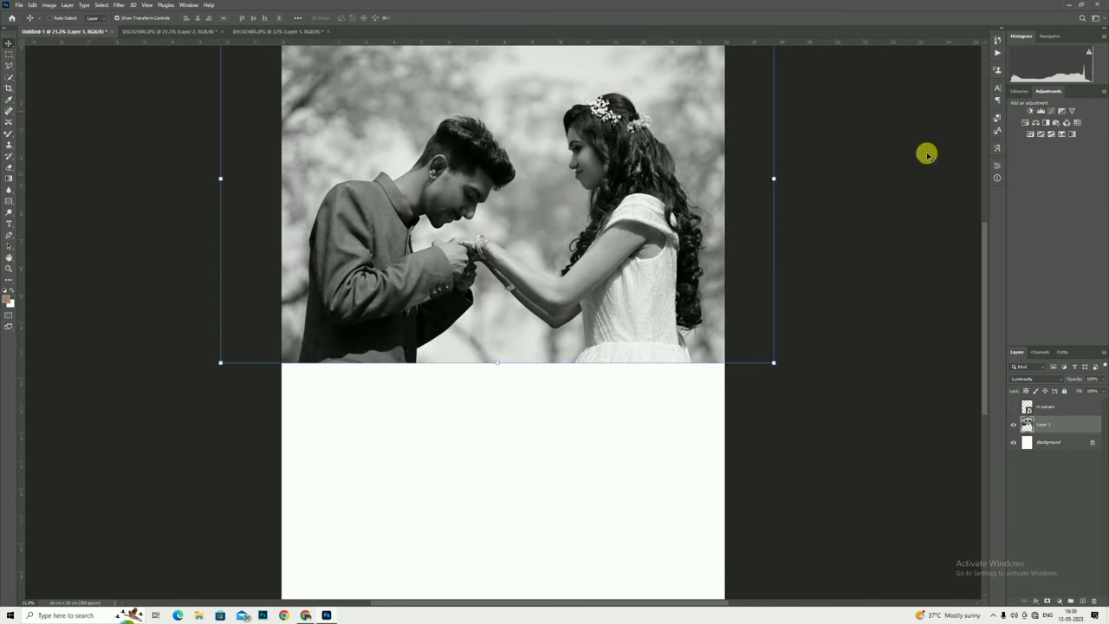
left_click_drag(773, 179, 584, 173)
left_click_drag(493, 186, 591, 211)
key("Return")
double_click(1048, 423)
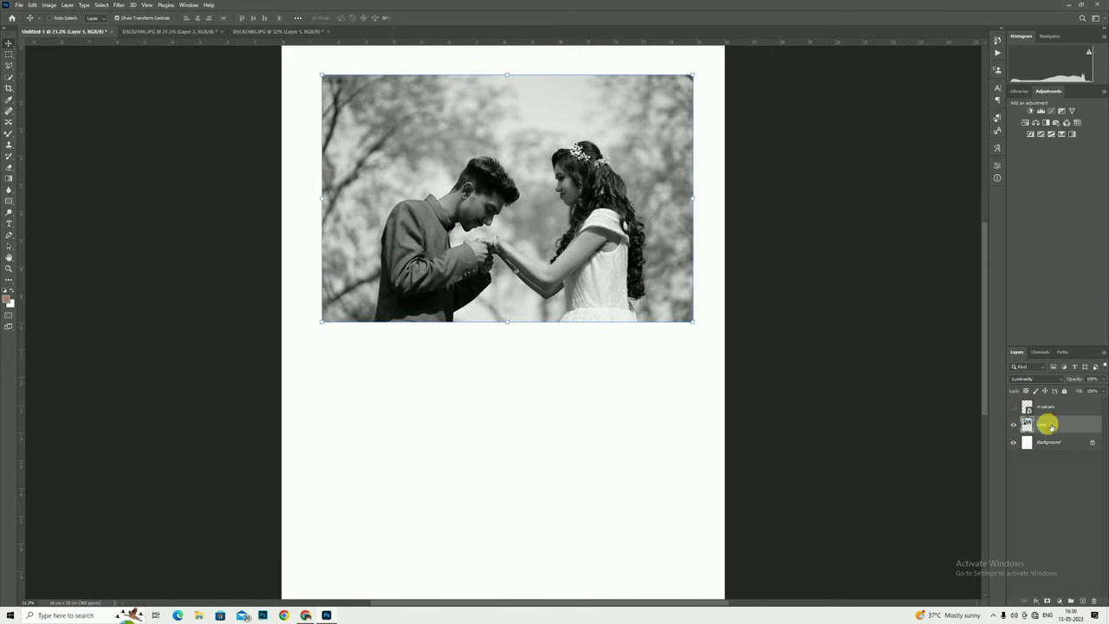
left_click(8, 172)
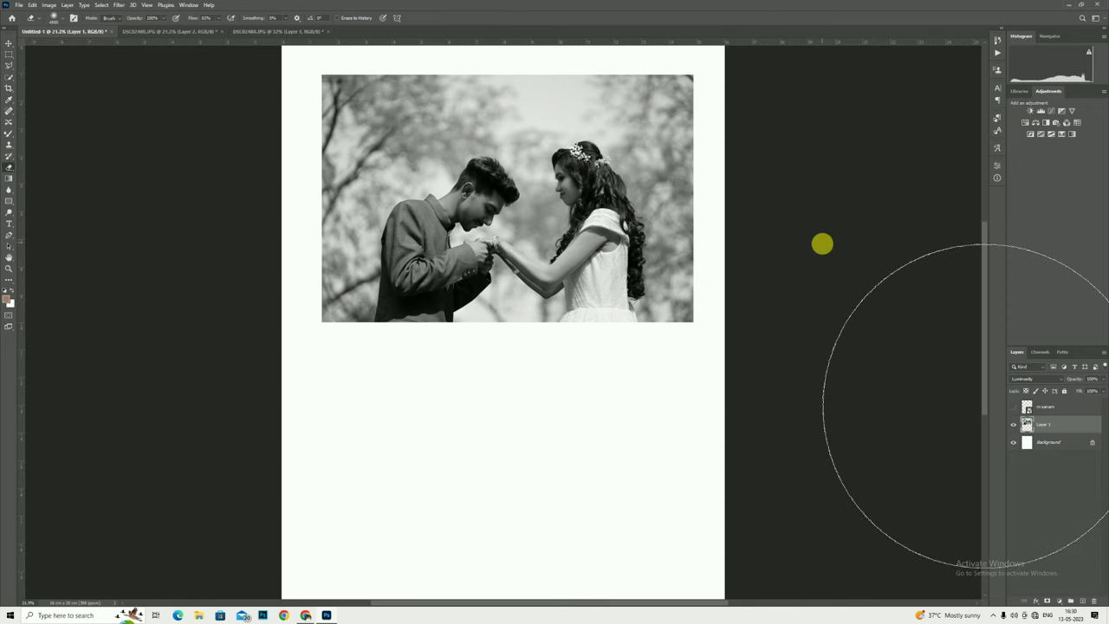
Erase the photo's right, bottom and top edges so they fade out.
scroll(822, 242, "up", 1)
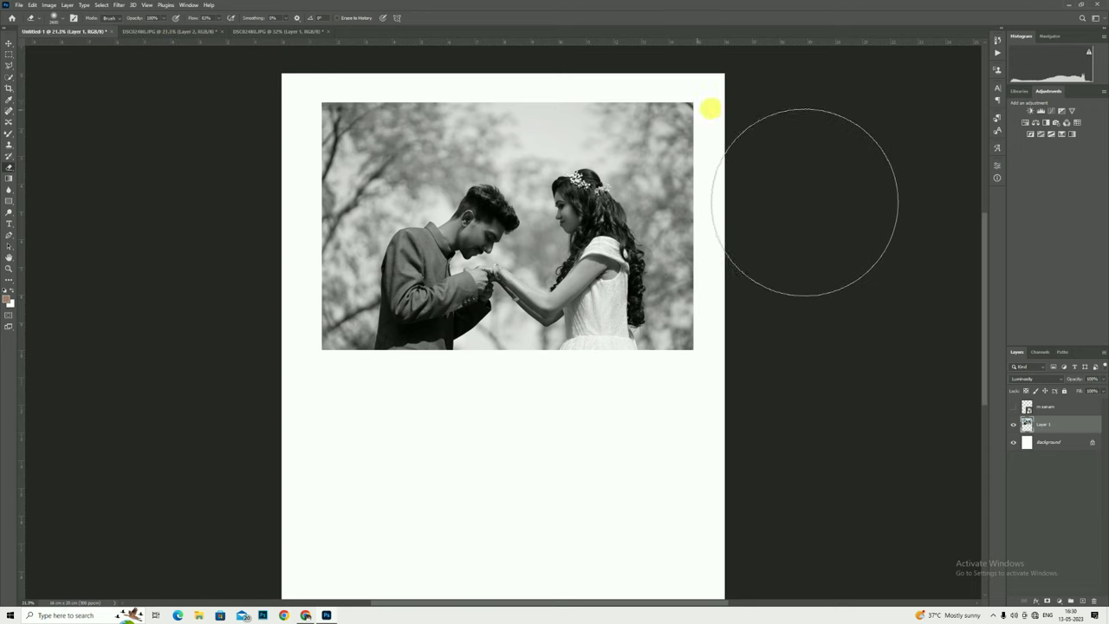
mouse_move(745, 153)
left_mouse_down()
mouse_move(749, 252)
mouse_move(267, 208)
left_mouse_up()
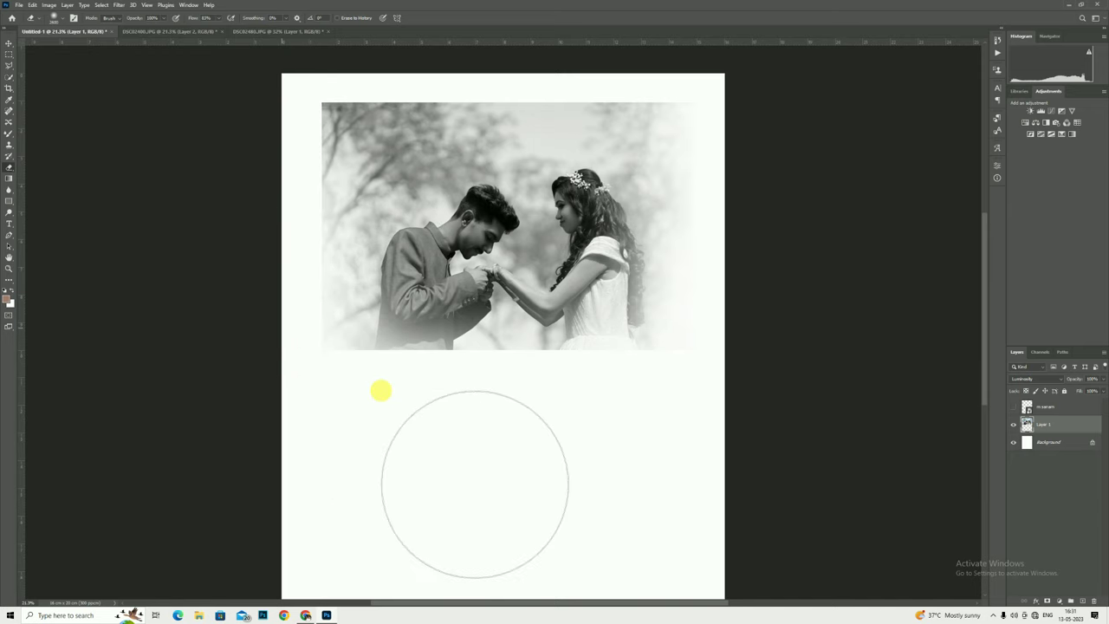
left_click_drag(267, 208, 780, 351)
scroll(739, 100, "up", 1)
left_click_drag(739, 99, 1014, 157)
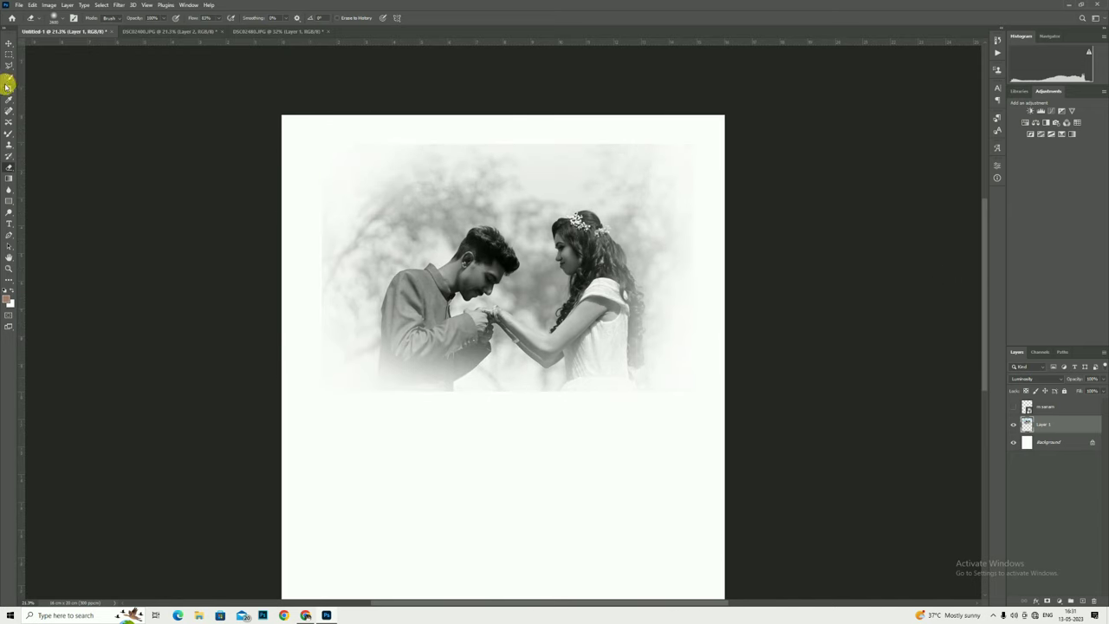
Enlarge the faded photo, shift it right, and commit the new size.
left_click(9, 43)
left_click_drag(313, 267, 210, 268)
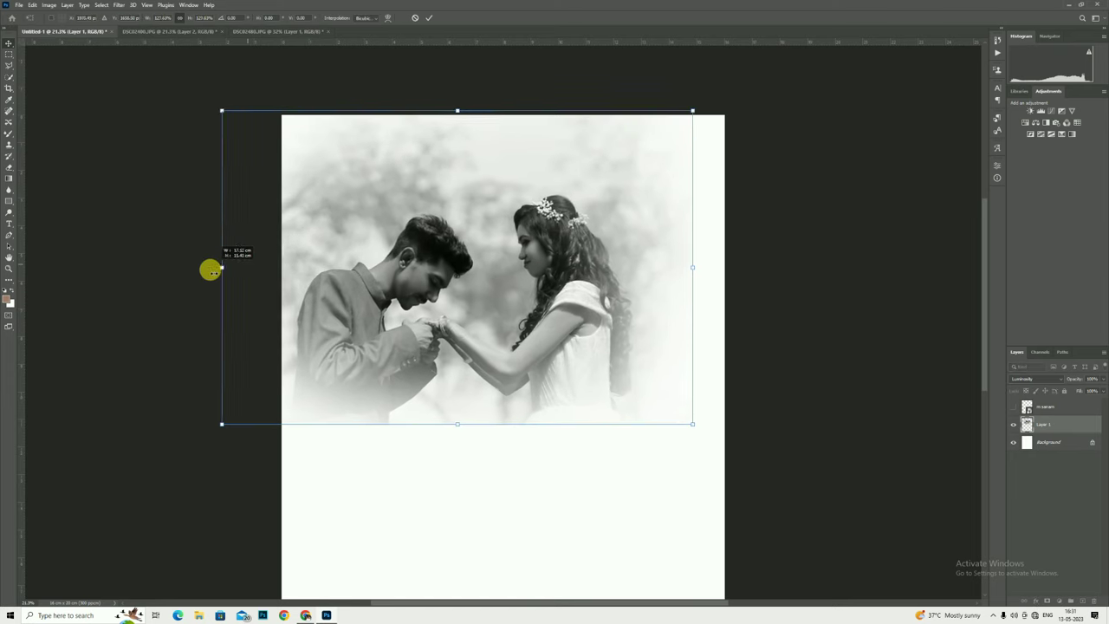
left_click_drag(399, 299, 450, 302)
left_click_drag(755, 264, 750, 268)
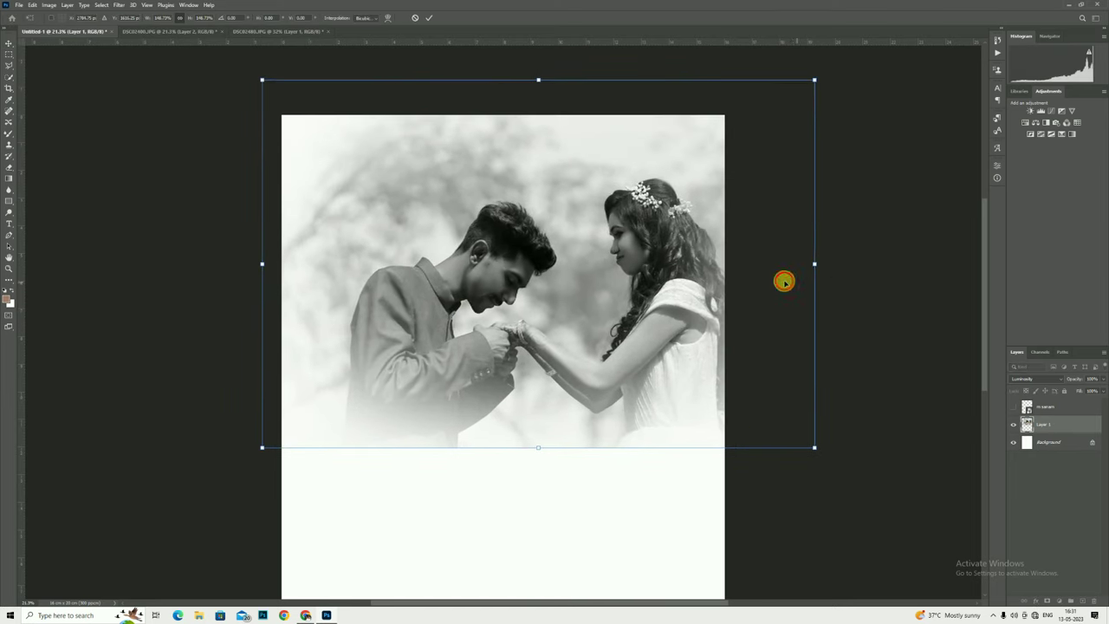
left_click(430, 18)
Bring the cut-out couple into the poster and shrink it into the lower middle.
left_click(244, 31)
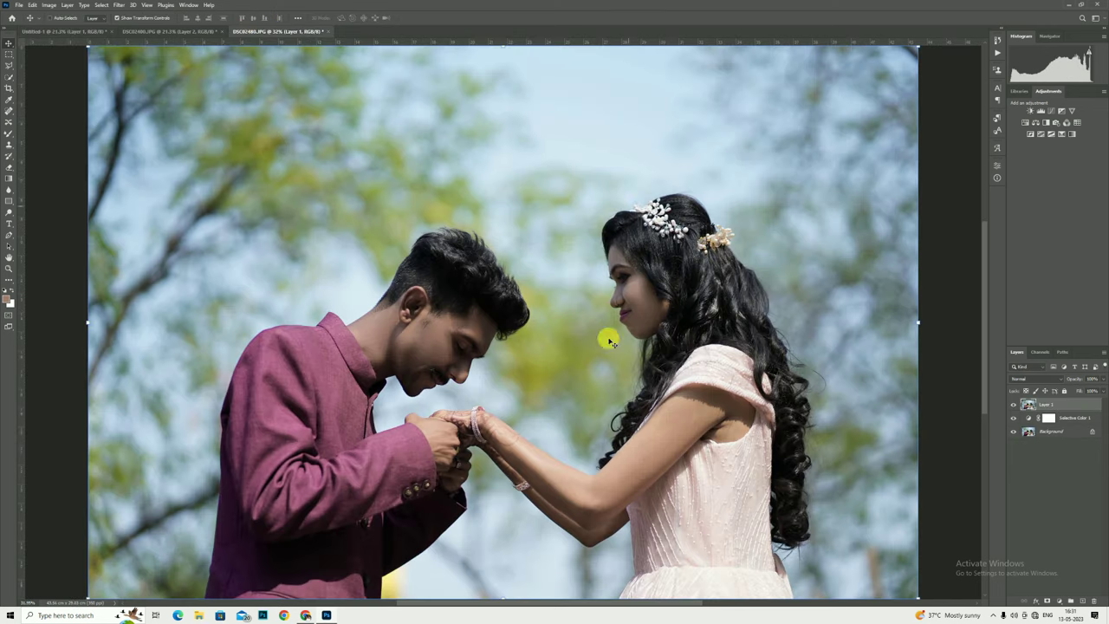
left_click(156, 34)
left_click_drag(559, 228, 84, 34)
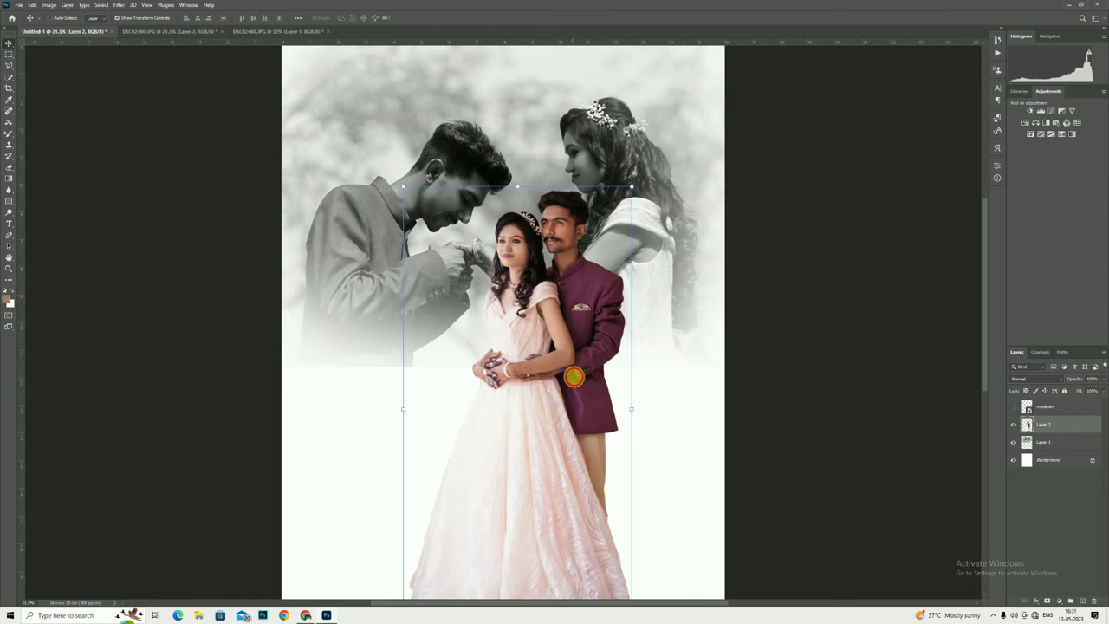
left_click_drag(84, 35, 582, 371)
scroll(582, 371, "down", 2)
left_click_drag(621, 239, 541, 416)
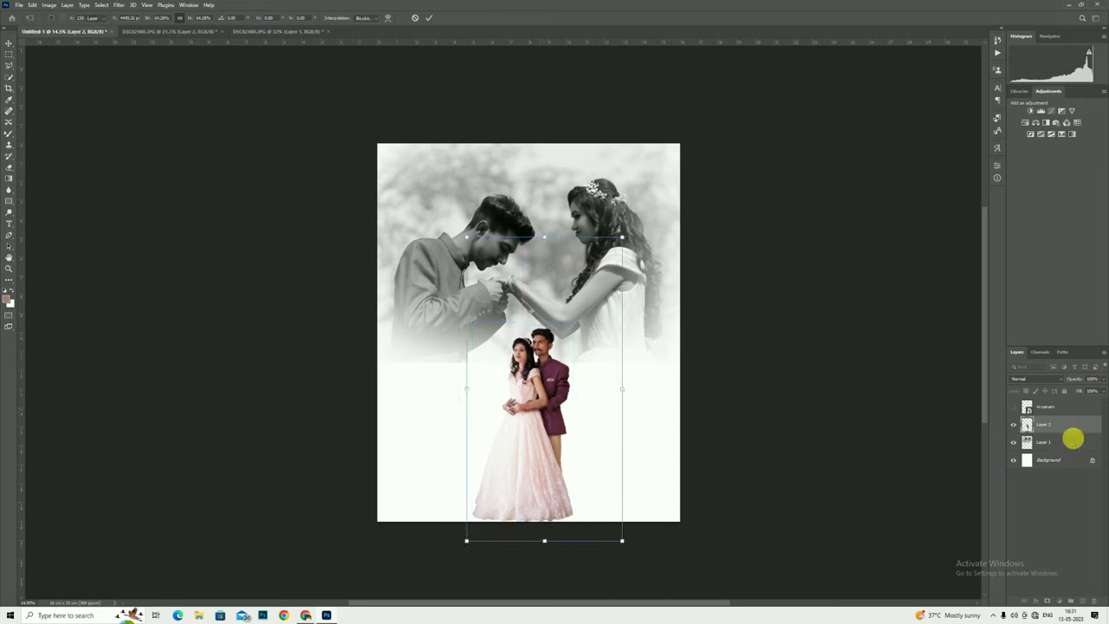
left_click(1021, 426)
Stretch the black-and-white photo taller and reposition it near the top.
left_click(1074, 440)
key("ctrl+t")
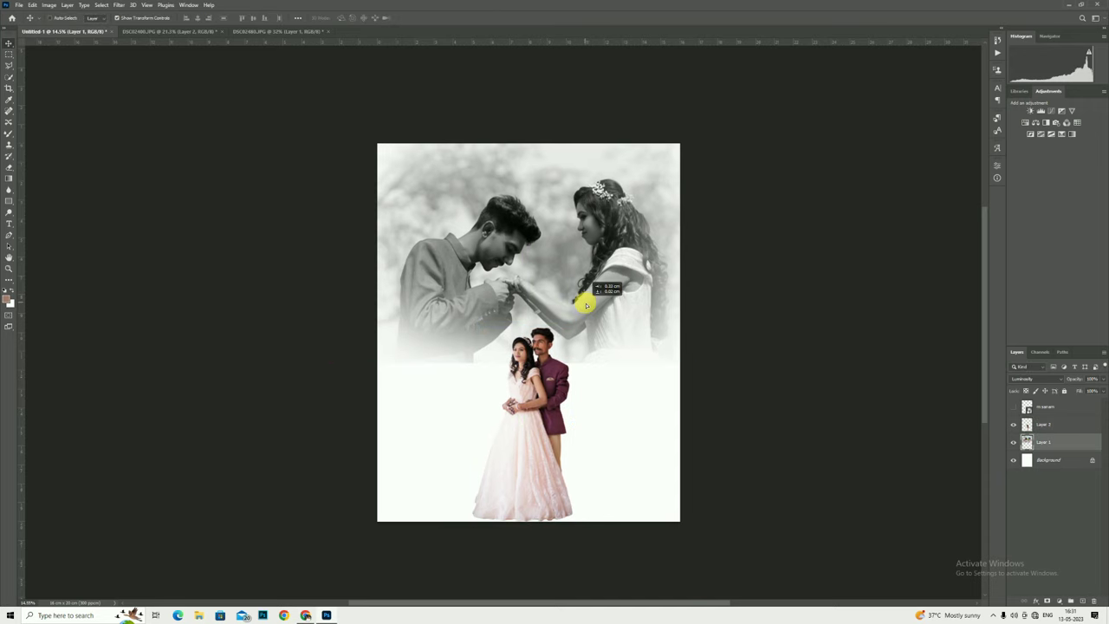
mouse_move(528, 365)
left_mouse_down()
mouse_move(530, 374)
mouse_move(570, 348)
left_mouse_up()
left_click(433, 21)
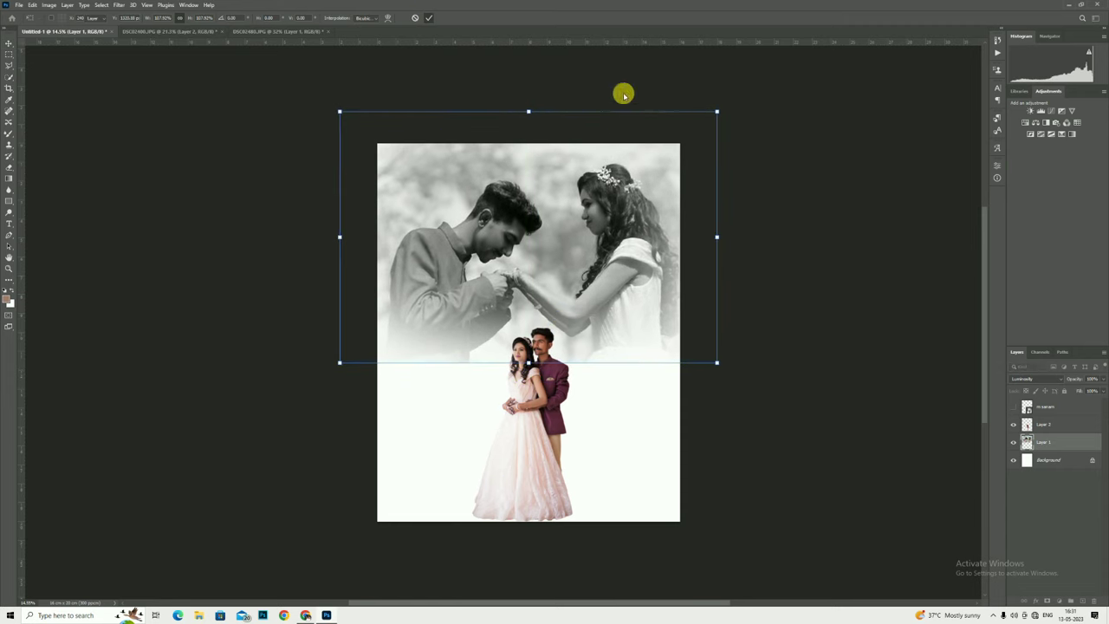
left_click_drag(633, 208, 633, 208)
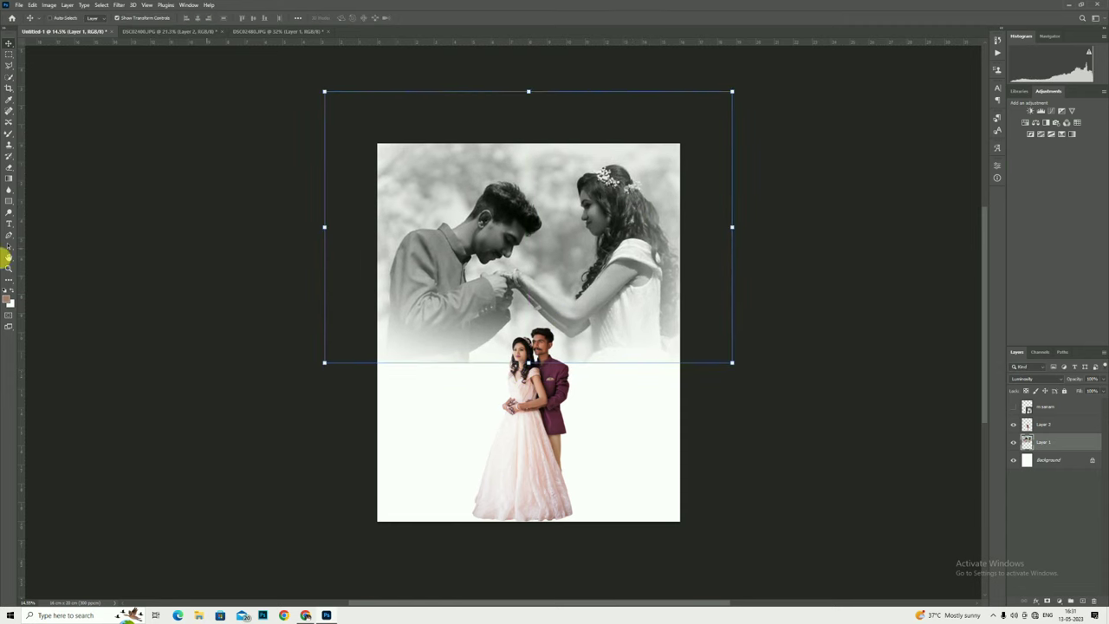
left_click(7, 267)
left_click(581, 185)
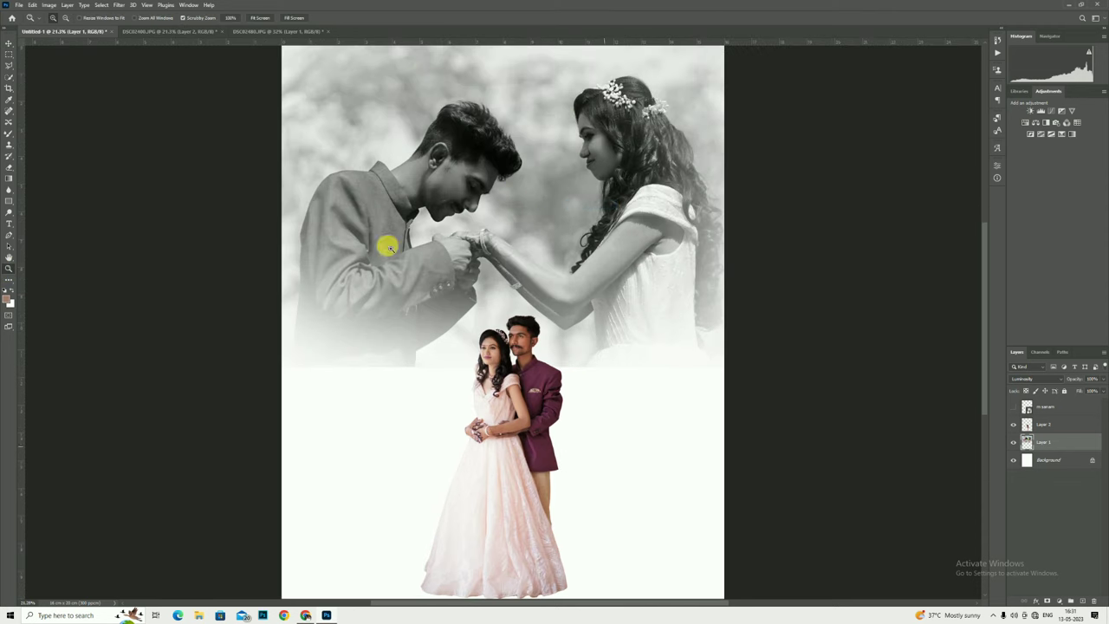
Zoom in on the faces and fill away the leftover fringe beside the bride's hair on Layer 2.
right_click(508, 229)
key("Escape")
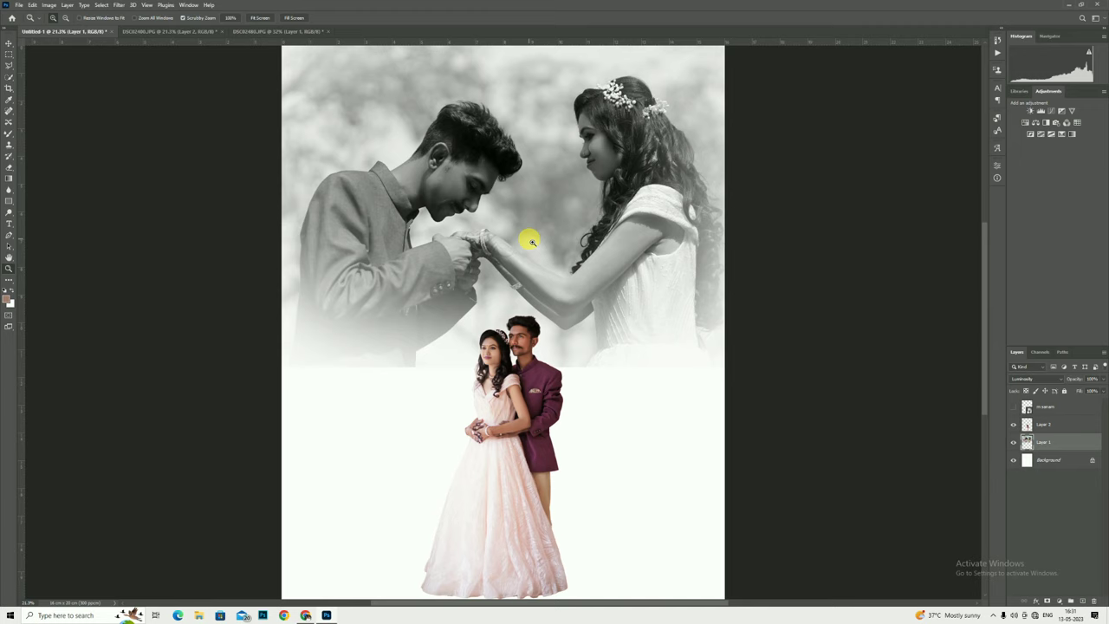
mouse_move(513, 352)
left_mouse_down()
mouse_move(572, 403)
mouse_move(980, 409)
left_mouse_up()
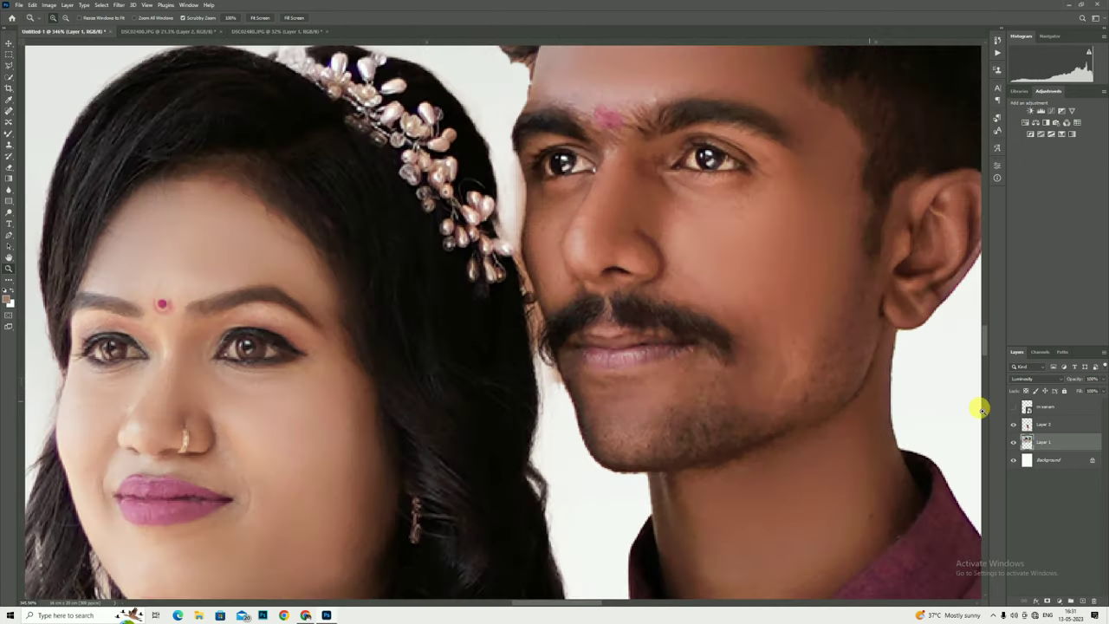
left_click(1088, 427)
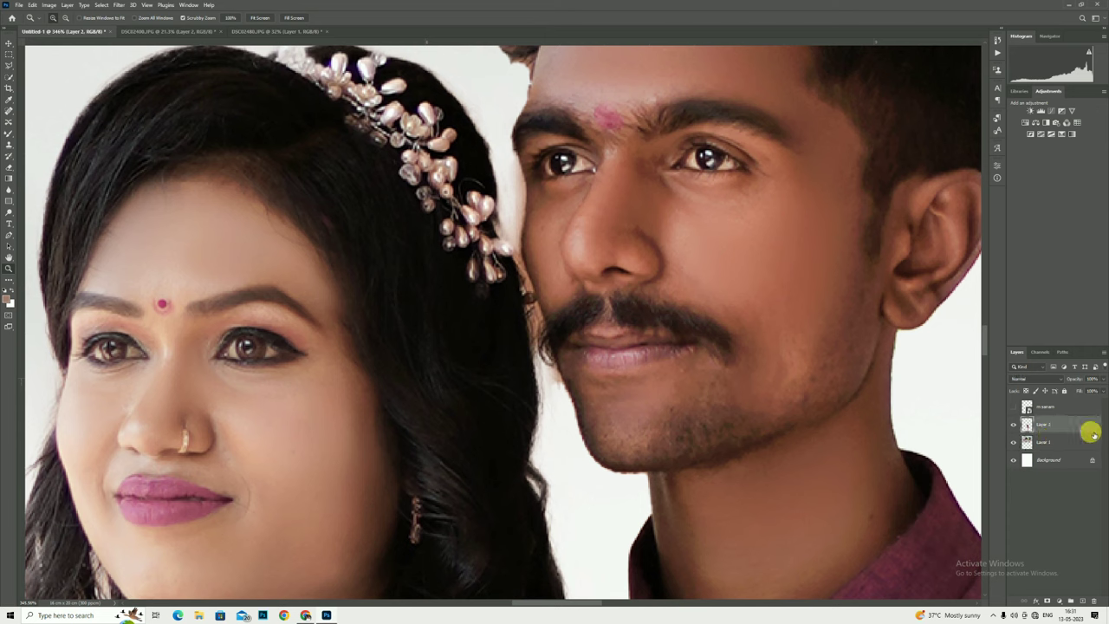
left_click(9, 65)
left_click_drag(538, 384, 515, 270)
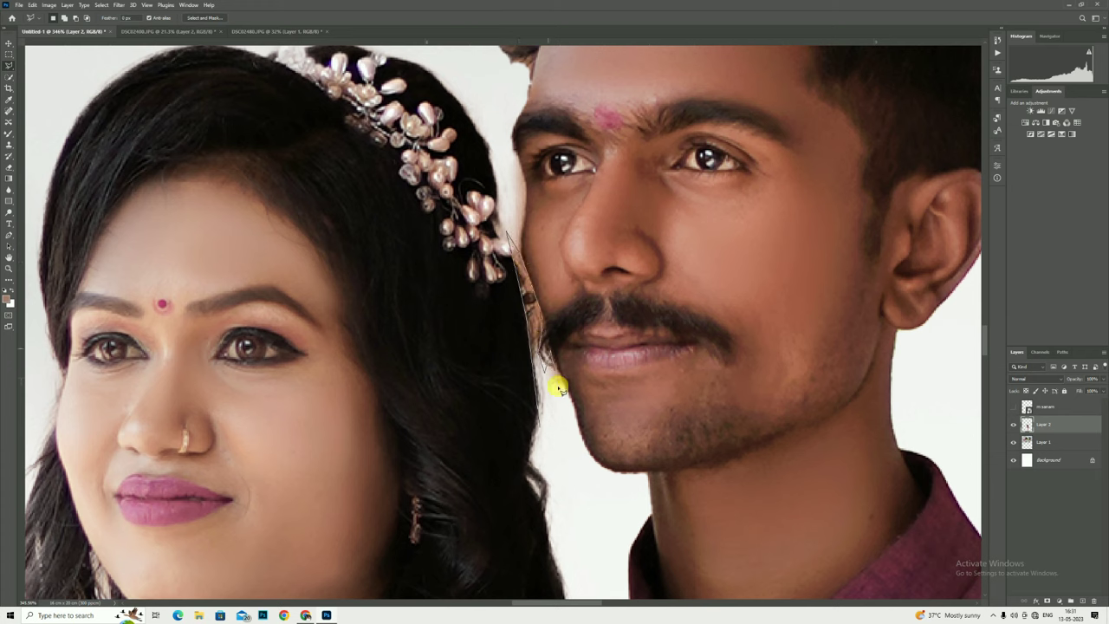
left_click_drag(568, 395, 555, 419)
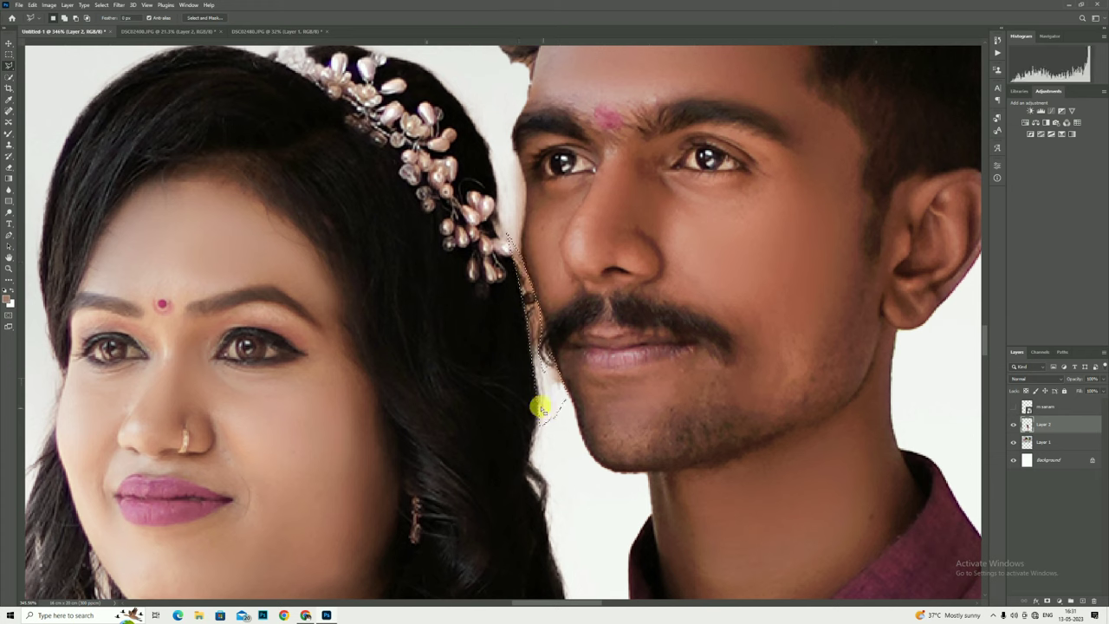
right_click(534, 276)
left_click(559, 366)
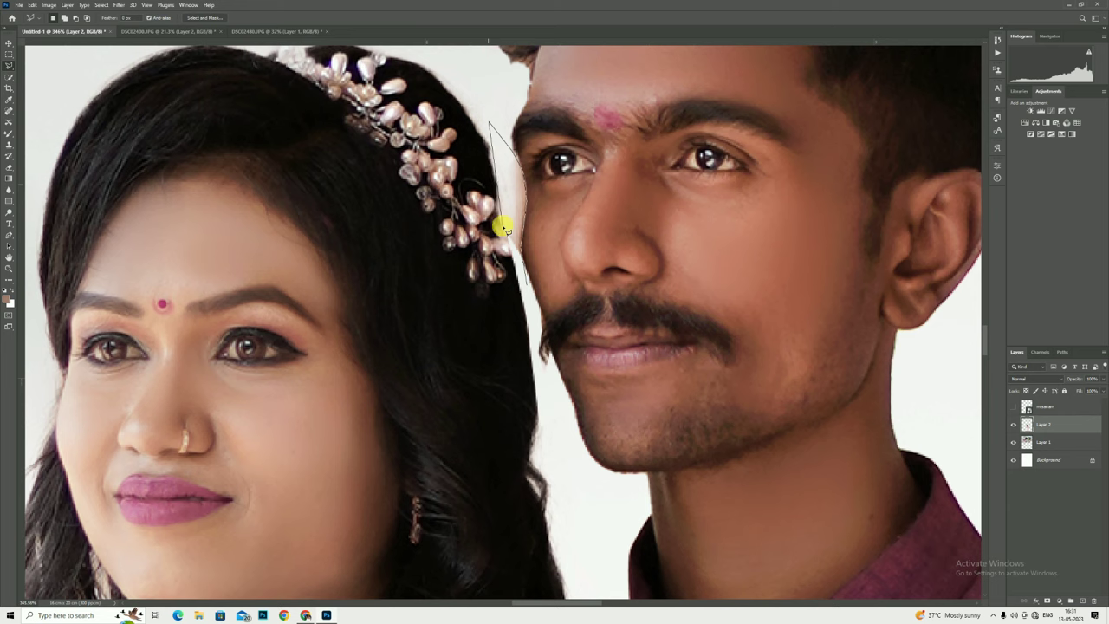
Remove the leftover patch near the groom's cheek, then fit the poster on screen.
left_click_drag(523, 275, 520, 272)
right_click(537, 186)
left_click(601, 230)
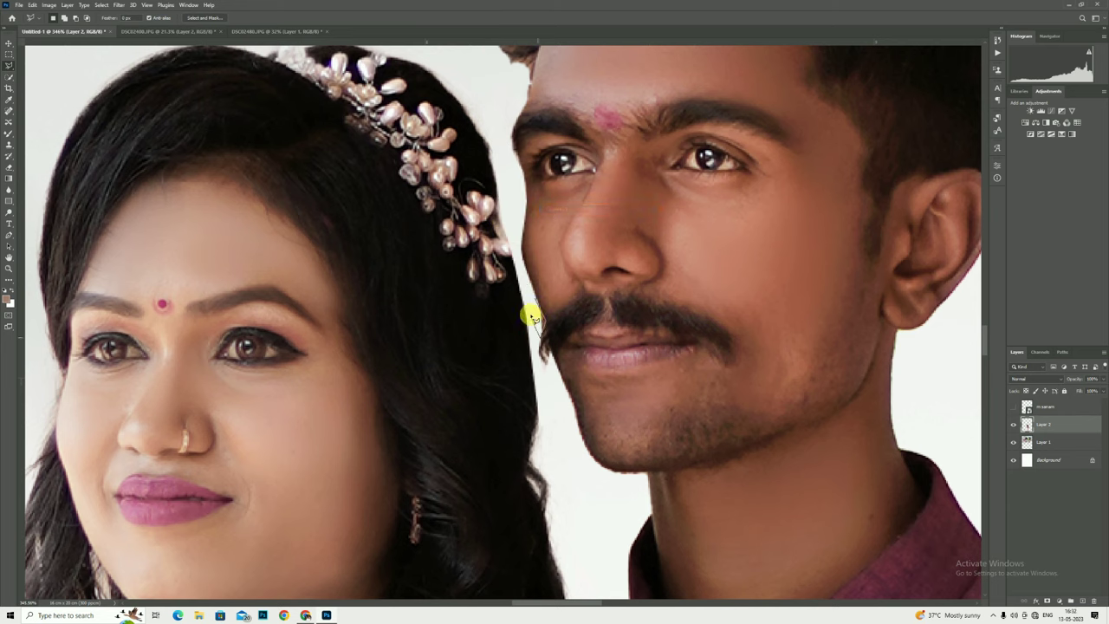
scroll(587, 250, "down", 3)
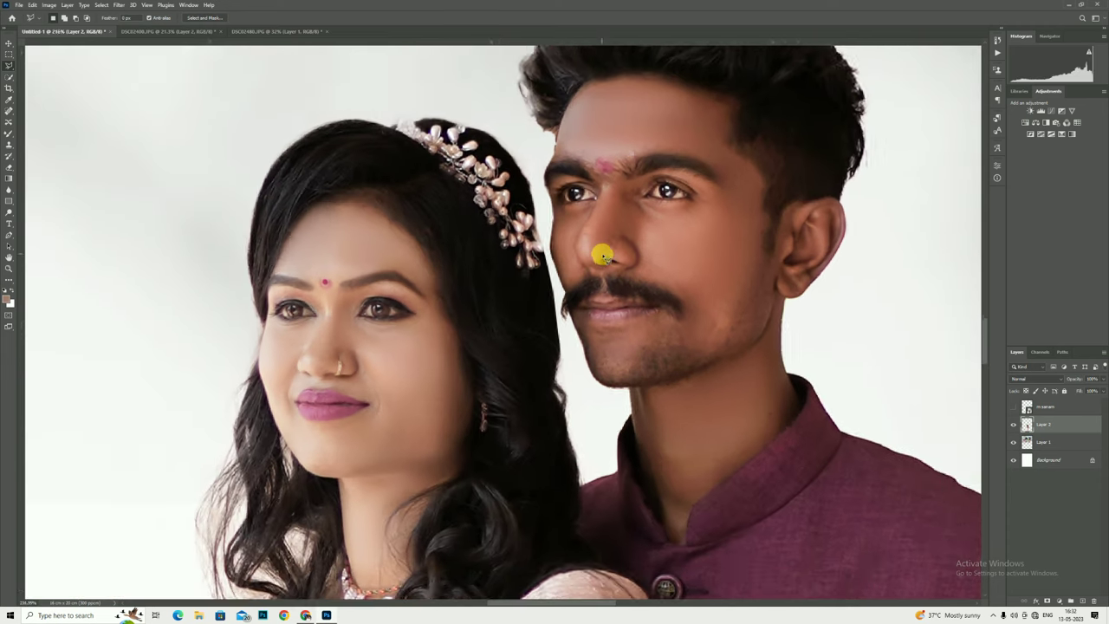
scroll(598, 260, "down", 3)
scroll(658, 257, "down", 1)
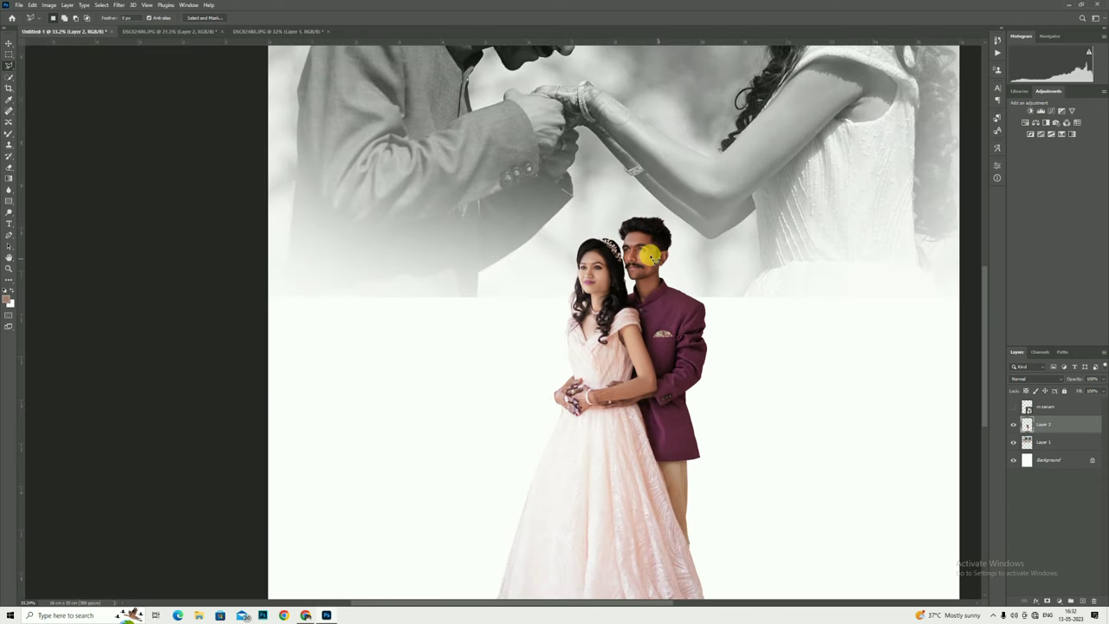
scroll(697, 338, "down", 1)
scroll(688, 315, "down", 2)
scroll(722, 317, "up", 2)
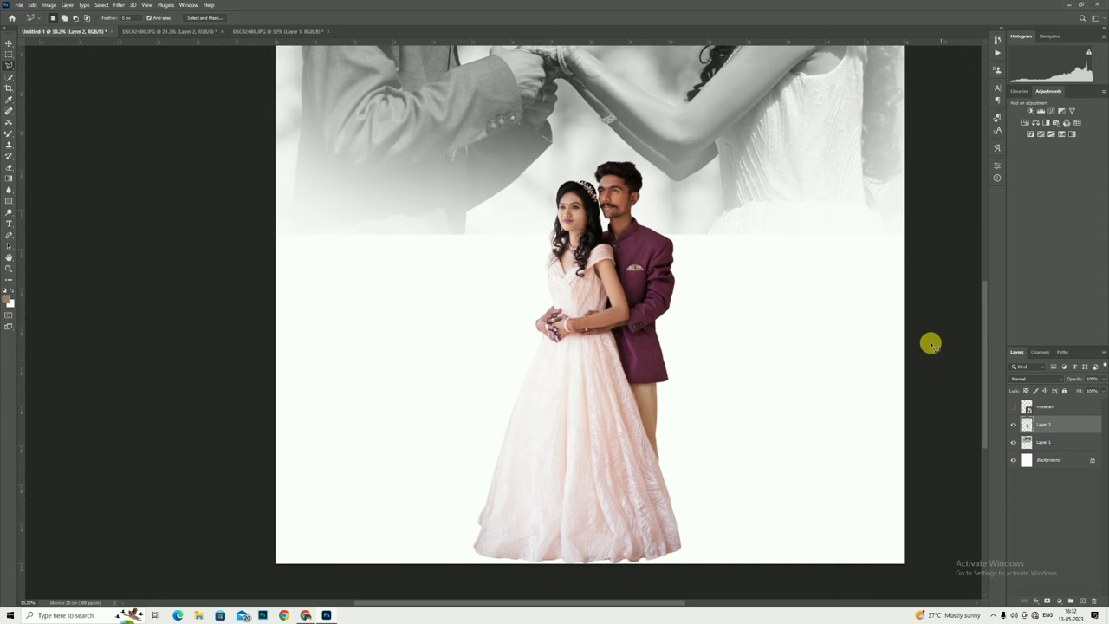
left_click(8, 269)
right_click(615, 232)
left_click(634, 238)
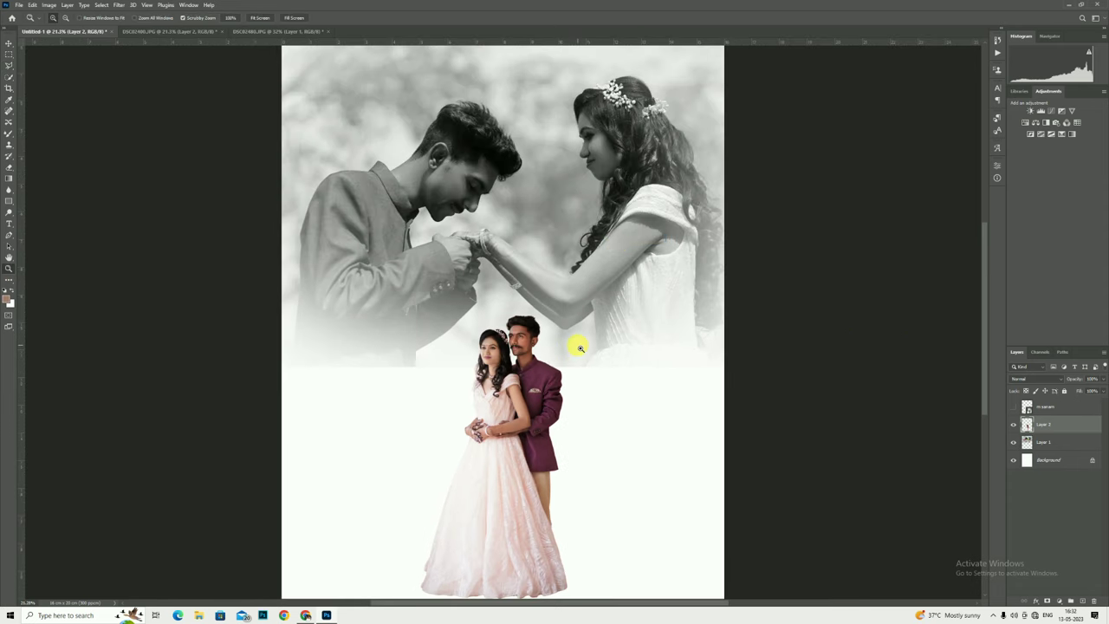
Place Embedded the room-with-fireplace photo above Background and enlarge it to fill the canvas.
scroll(611, 299, "down", 1)
scroll(534, 278, "up", 1)
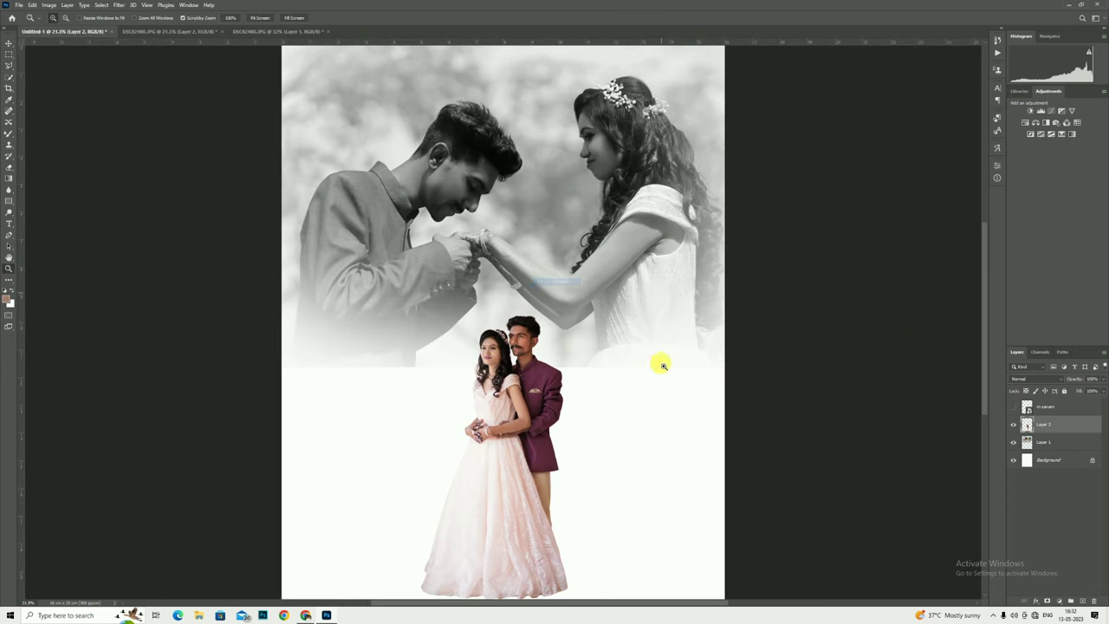
left_click(1058, 460)
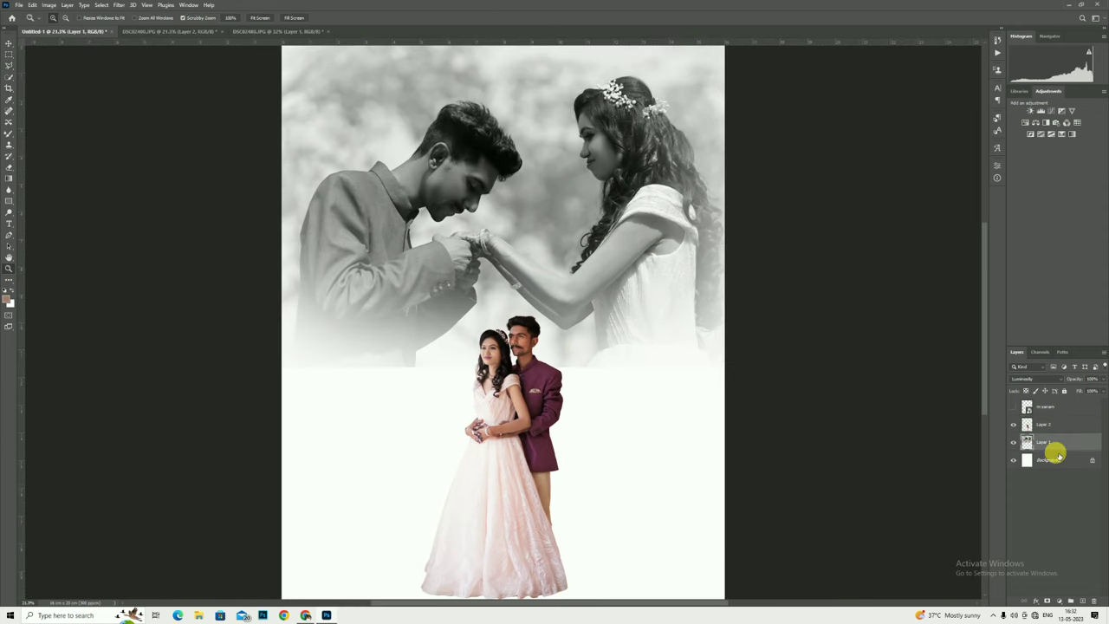
left_click(18, 4)
left_click(39, 168)
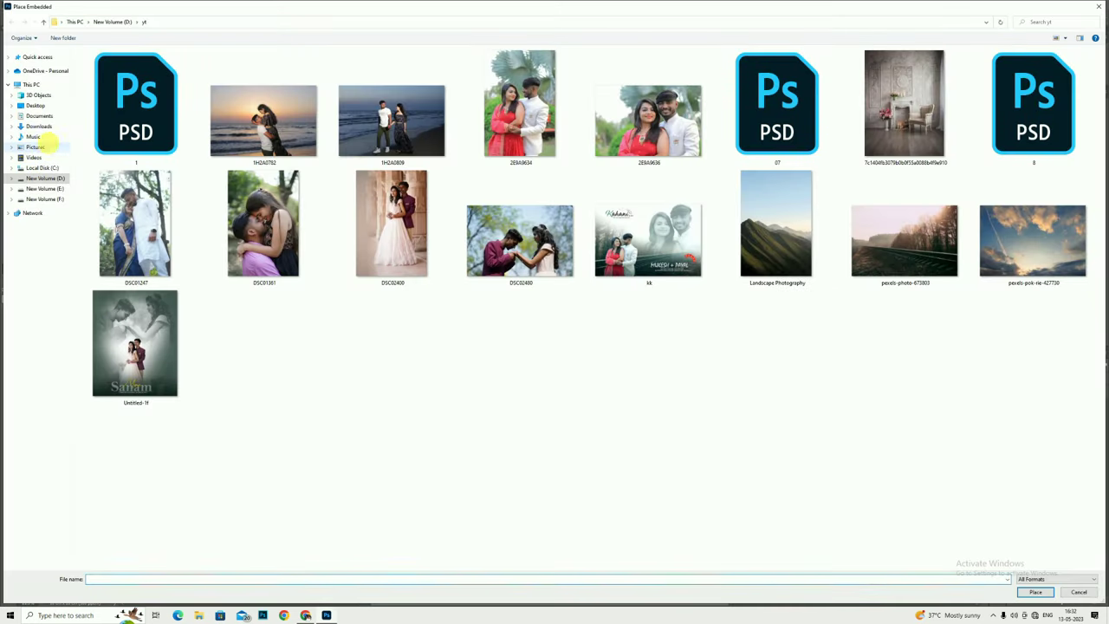
double_click(918, 118)
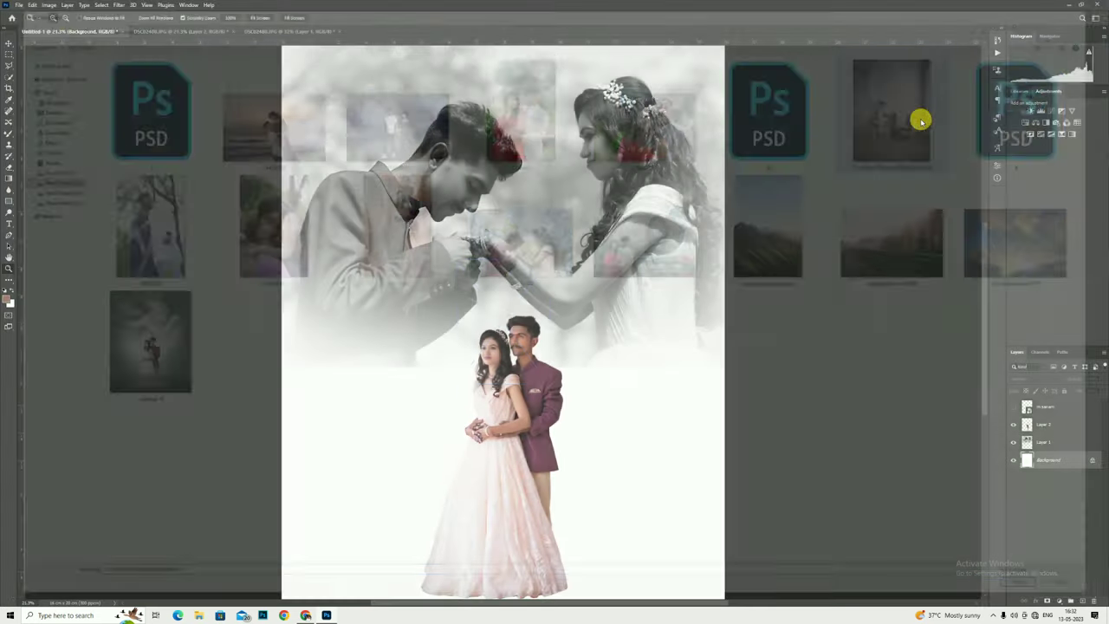
mouse_move(551, 329)
left_mouse_down()
mouse_move(775, 424)
mouse_move(618, 451)
mouse_move(673, 356)
mouse_move(733, 371)
mouse_move(706, 400)
mouse_move(716, 366)
mouse_move(736, 351)
mouse_move(693, 365)
left_mouse_up()
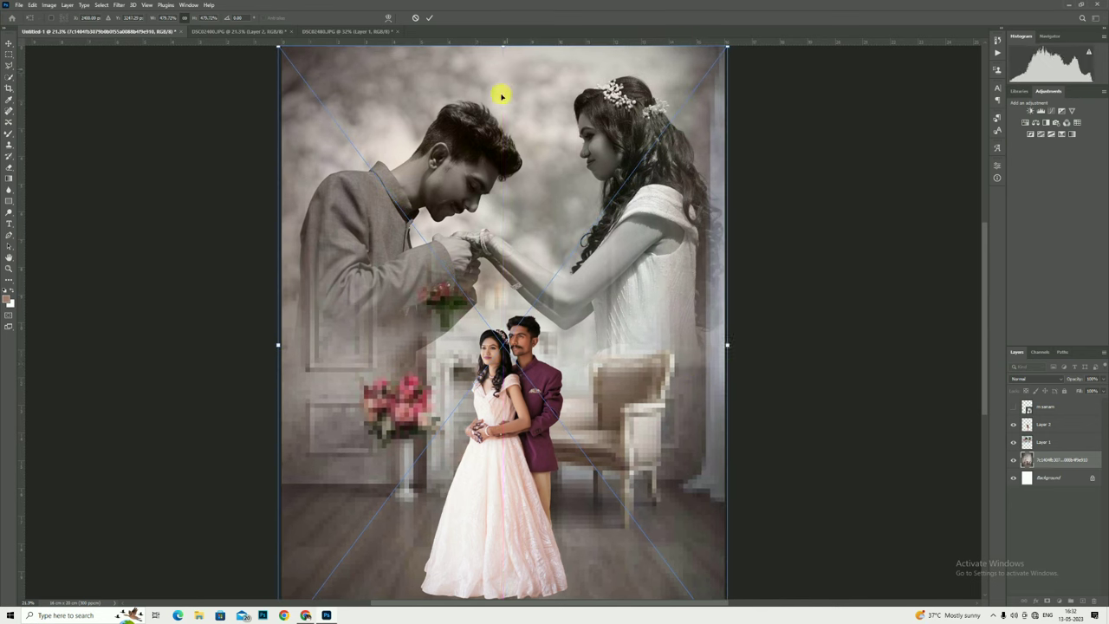
left_click(430, 19)
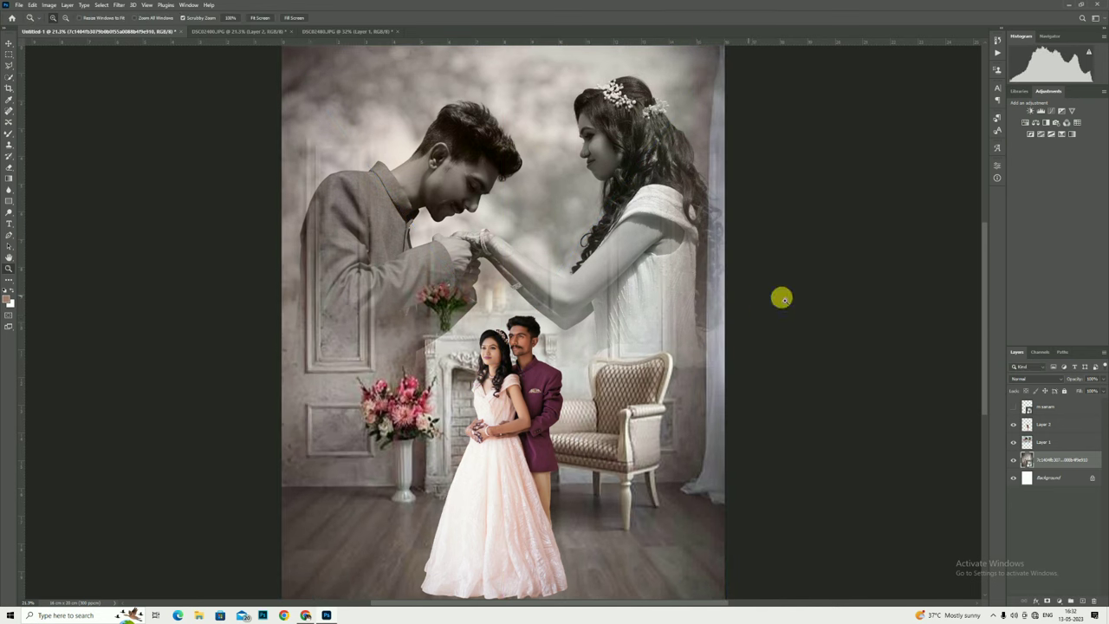
right_click(1052, 459)
Rasterize the room photo layer and apply a Gaussian Blur to it.
left_click(1019, 246)
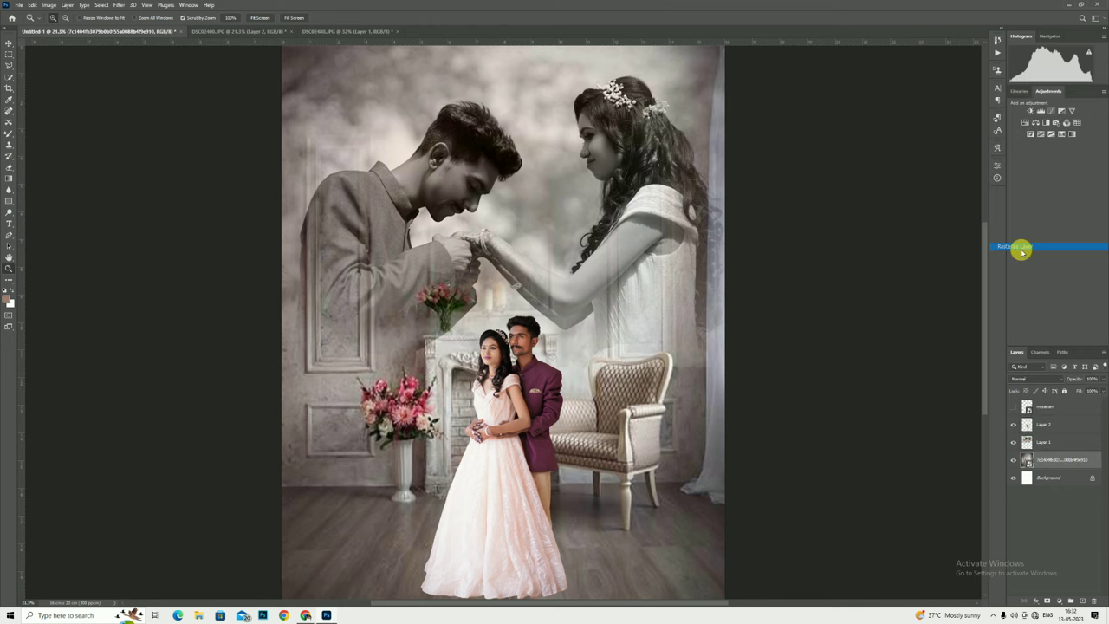
left_click(118, 6)
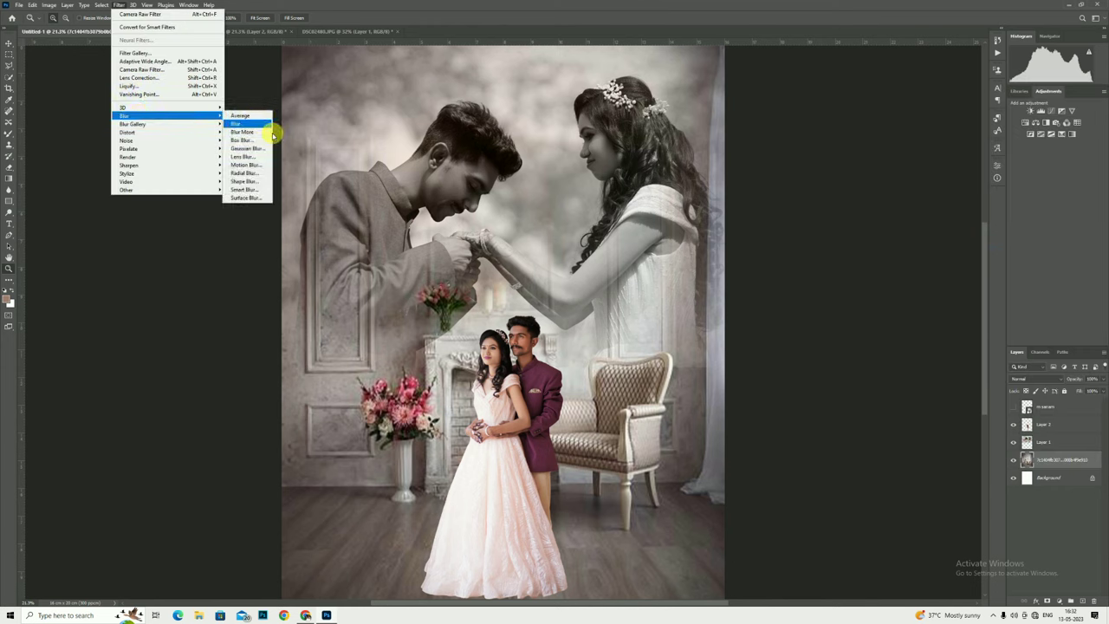
left_click(260, 149)
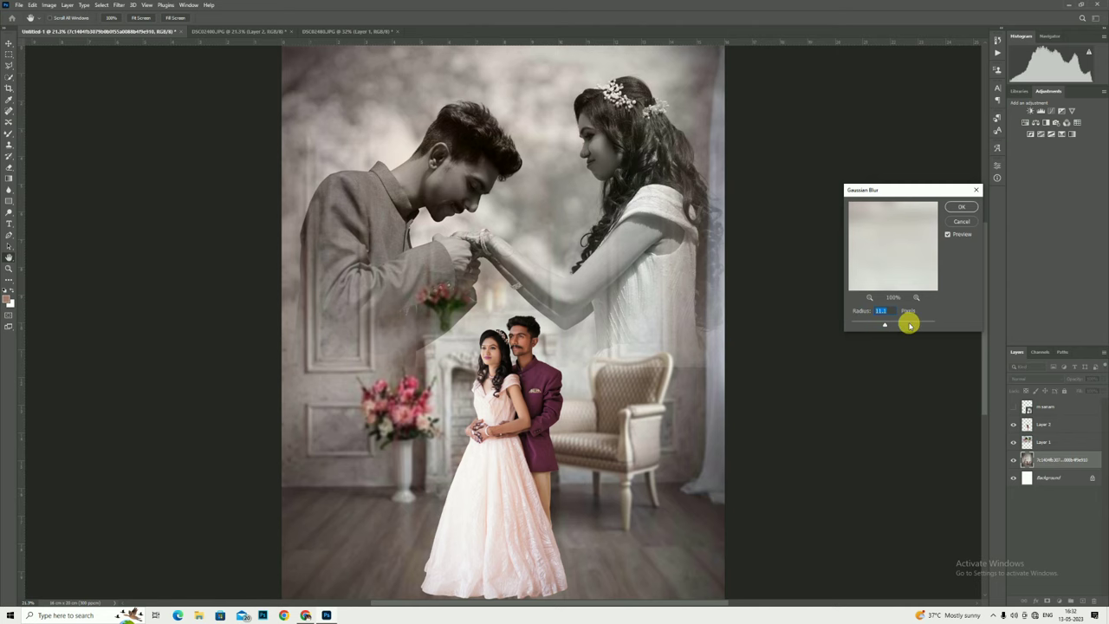
left_click(960, 207)
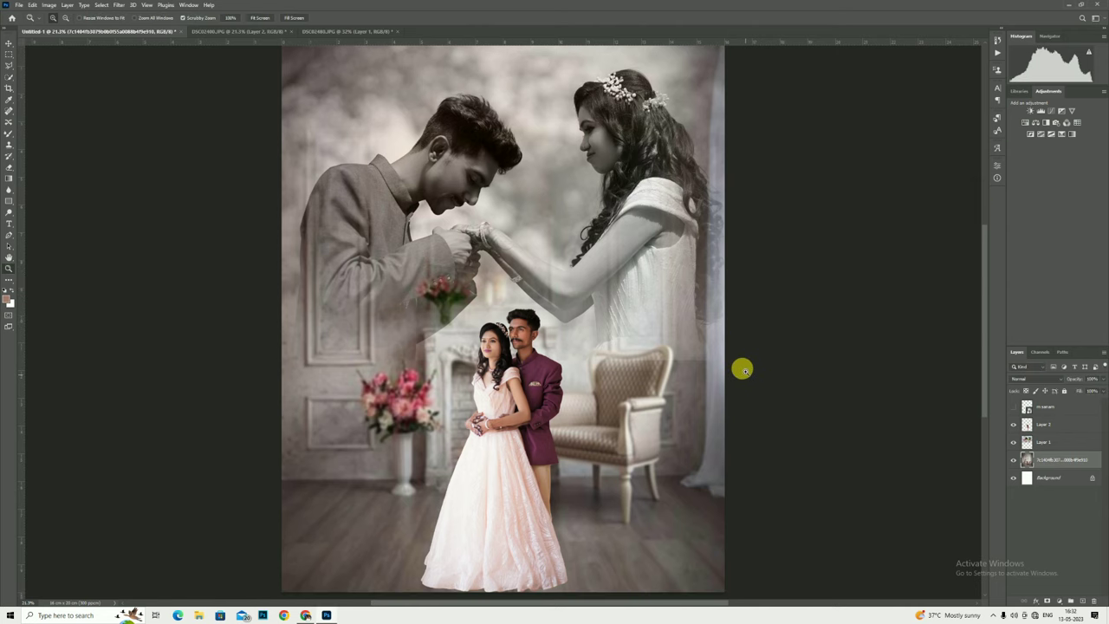
scroll(693, 342, "down", 1)
scroll(638, 317, "down", 1)
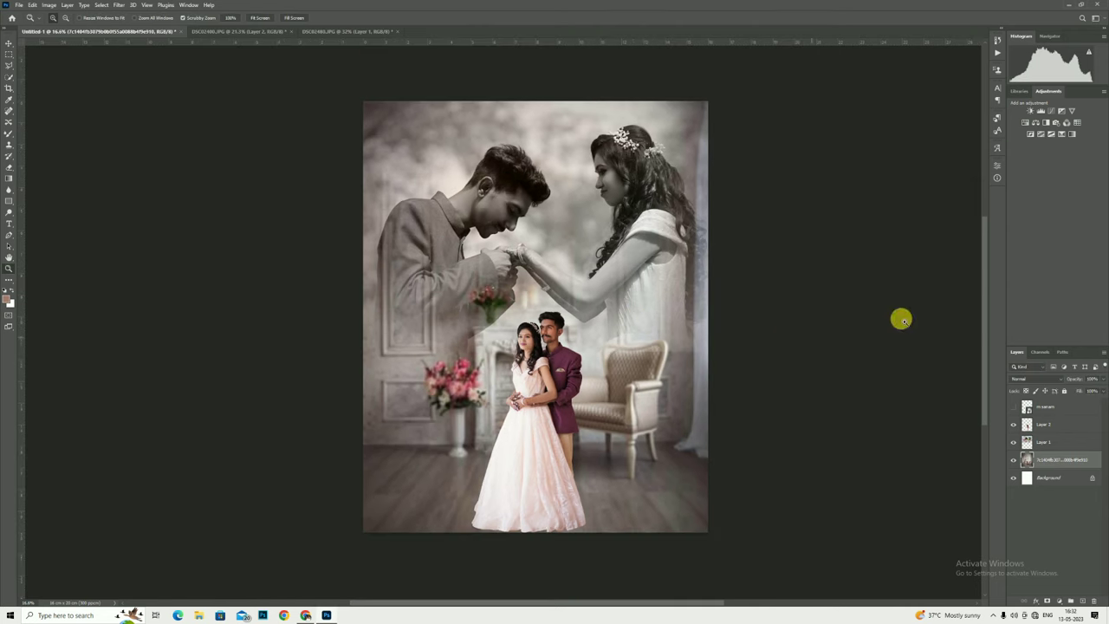
Erase the room photo's top and upper-left, then cancel an unfinished resize.
left_click(10, 171)
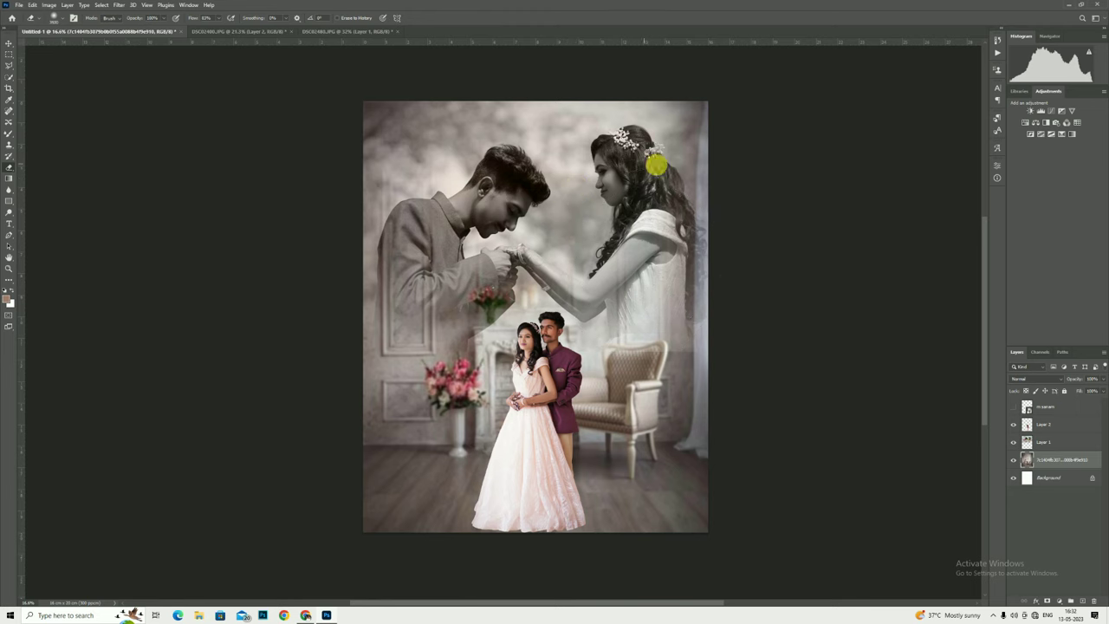
mouse_move(765, 218)
left_mouse_down()
mouse_move(314, 220)
mouse_move(606, 204)
mouse_move(445, 233)
mouse_move(661, 232)
mouse_move(748, 251)
mouse_move(789, 341)
mouse_move(794, 416)
mouse_move(854, 391)
left_mouse_up()
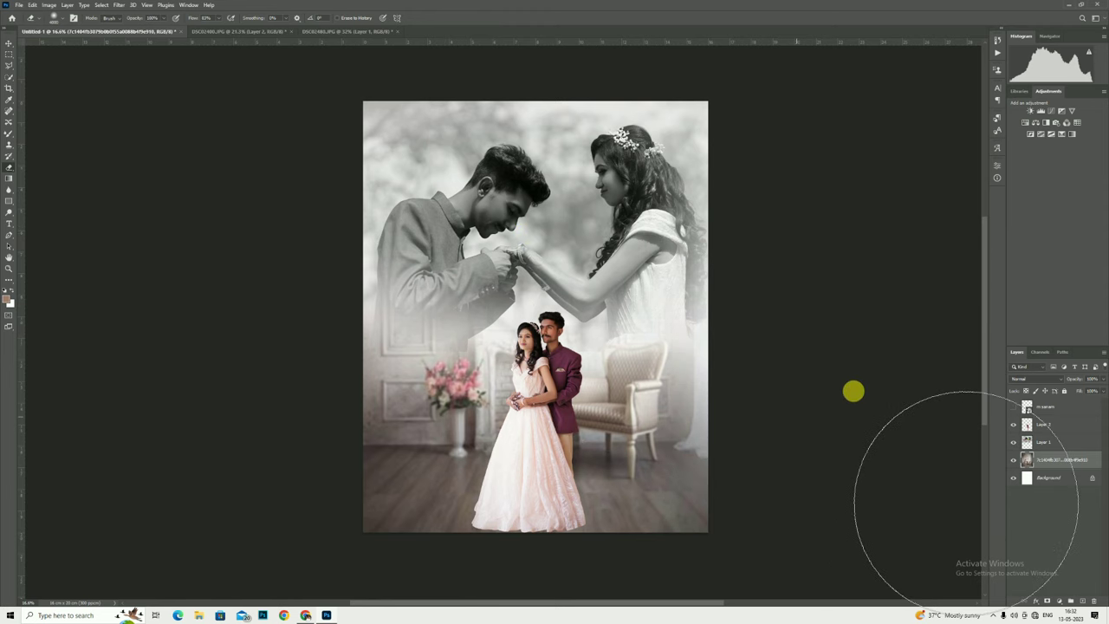
left_click(8, 43)
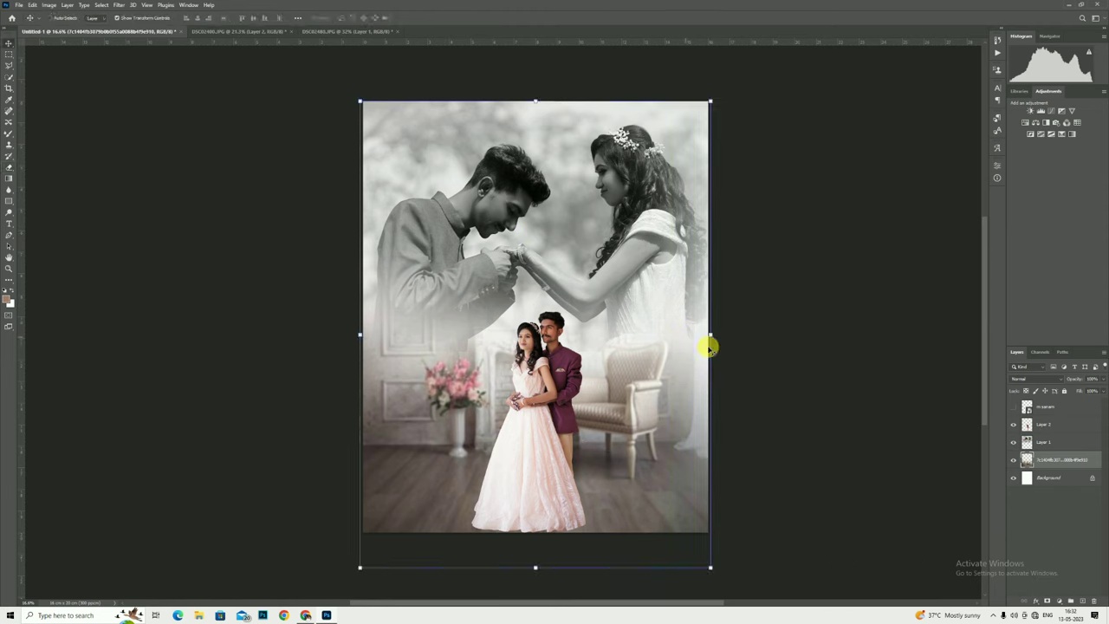
mouse_move(718, 339)
left_mouse_down()
mouse_move(736, 341)
mouse_move(707, 339)
left_mouse_up()
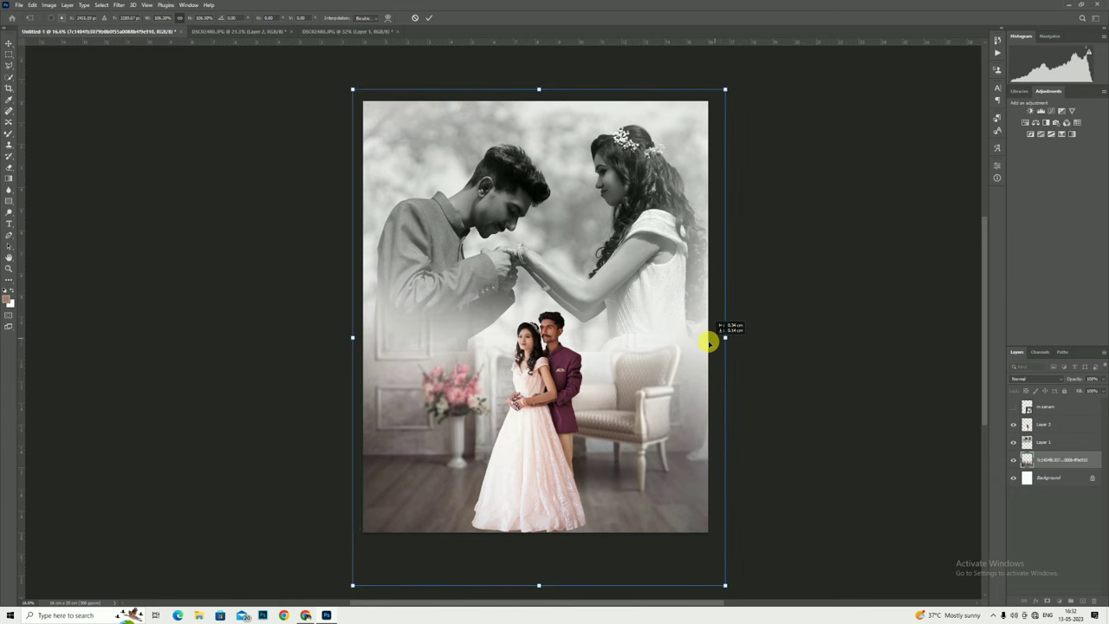
left_click(418, 18)
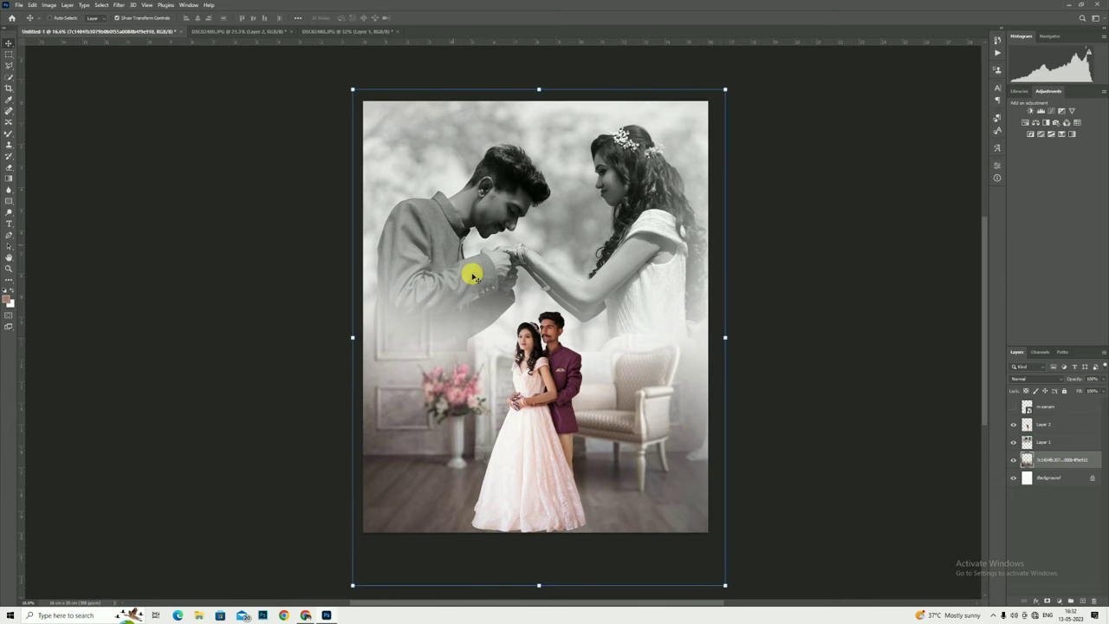
Zoom around the poster and fit the whole poster in the window.
left_click(10, 269)
left_click_drag(503, 277, 512, 296)
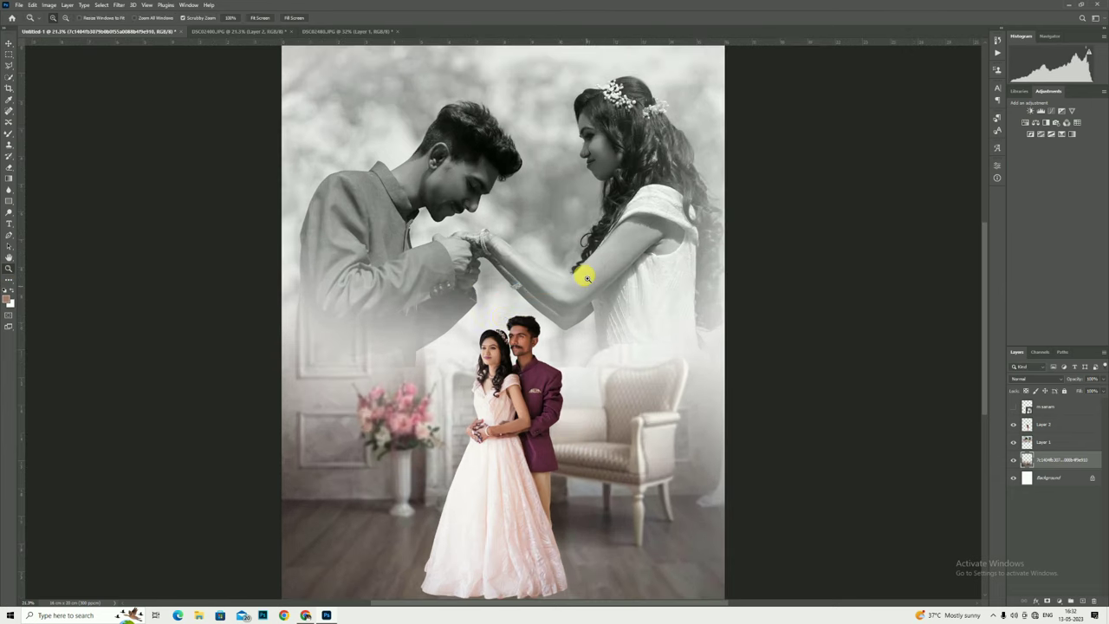
mouse_move(587, 277)
left_mouse_down()
mouse_move(371, 235)
mouse_move(457, 255)
left_mouse_up()
left_click_drag(591, 366, 593, 325)
right_click(619, 328)
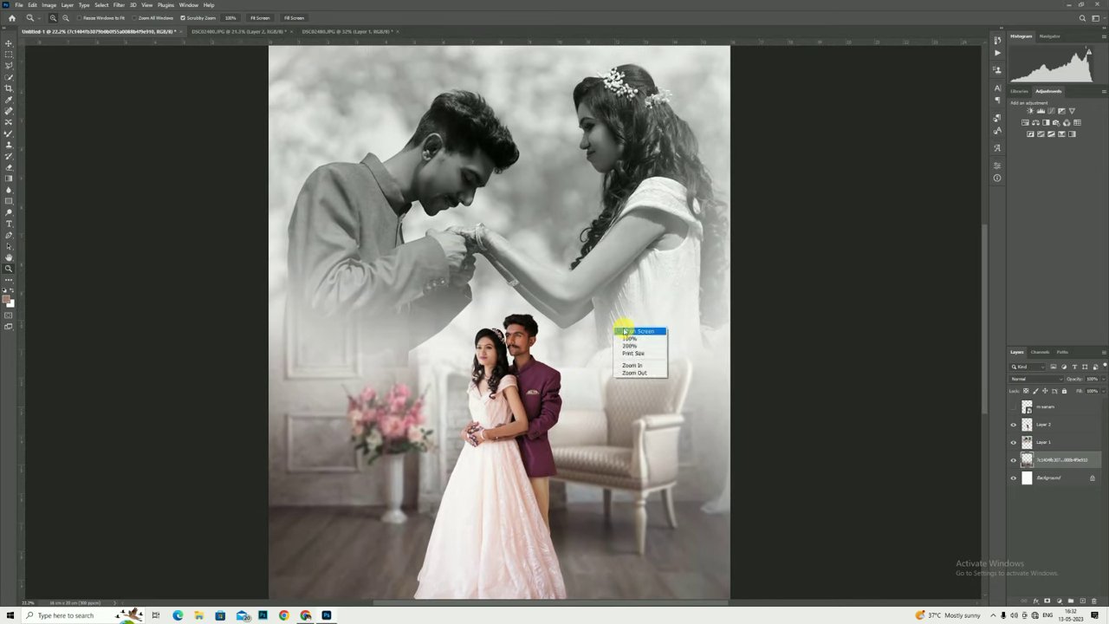
left_click(636, 331)
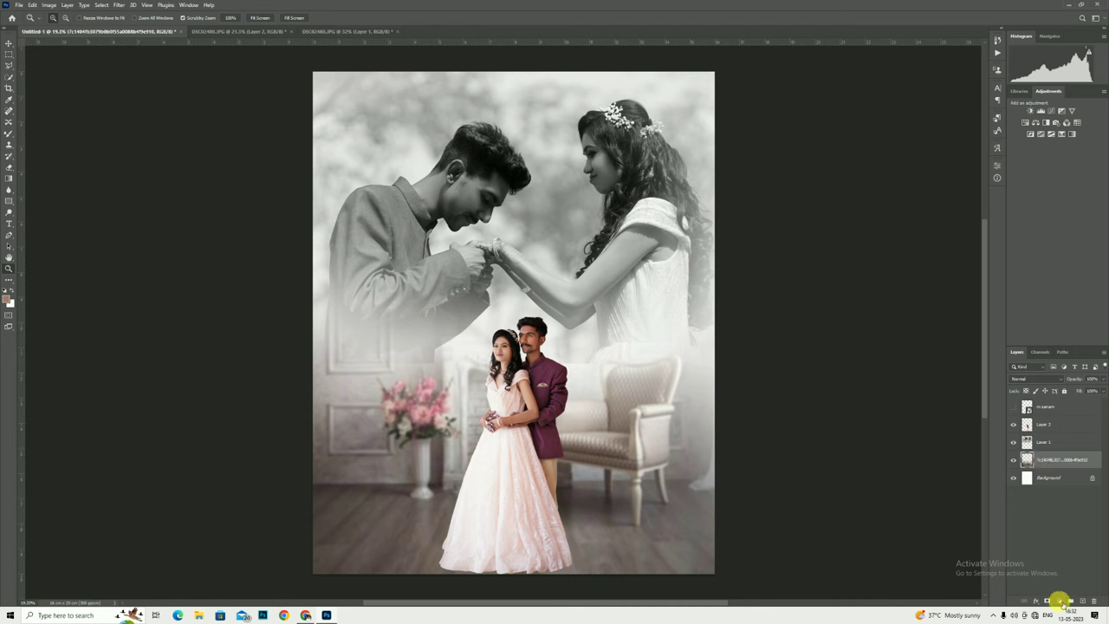
Add a Solid Color fill layer in dark green (#253d30).
left_click(1059, 601)
left_click(1059, 449)
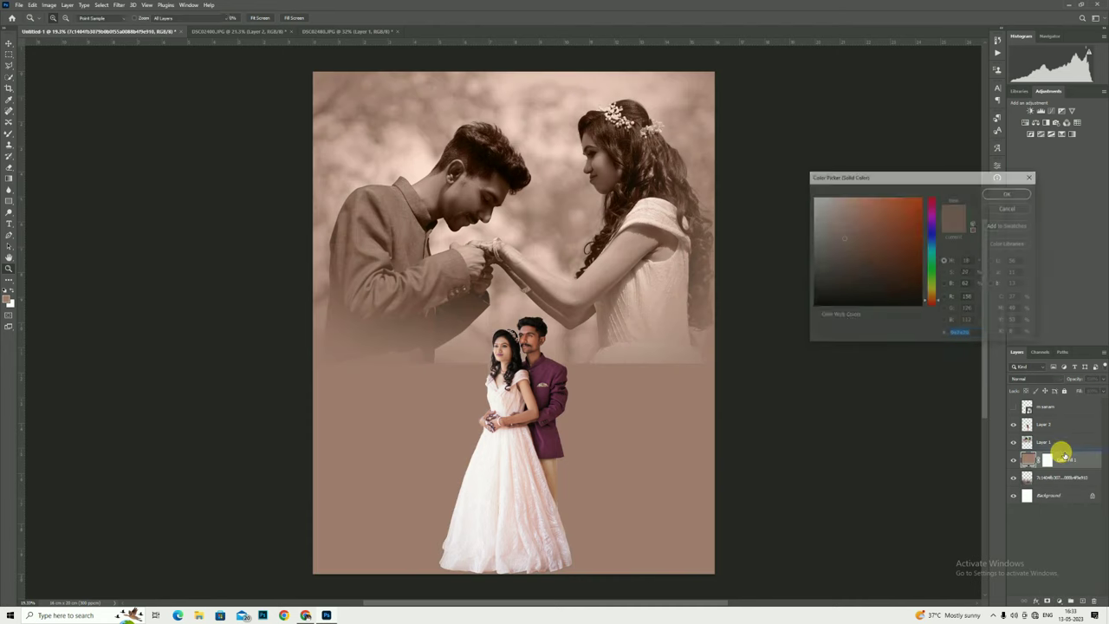
mouse_move(931, 286)
left_mouse_down()
mouse_move(931, 258)
mouse_move(854, 292)
left_mouse_up()
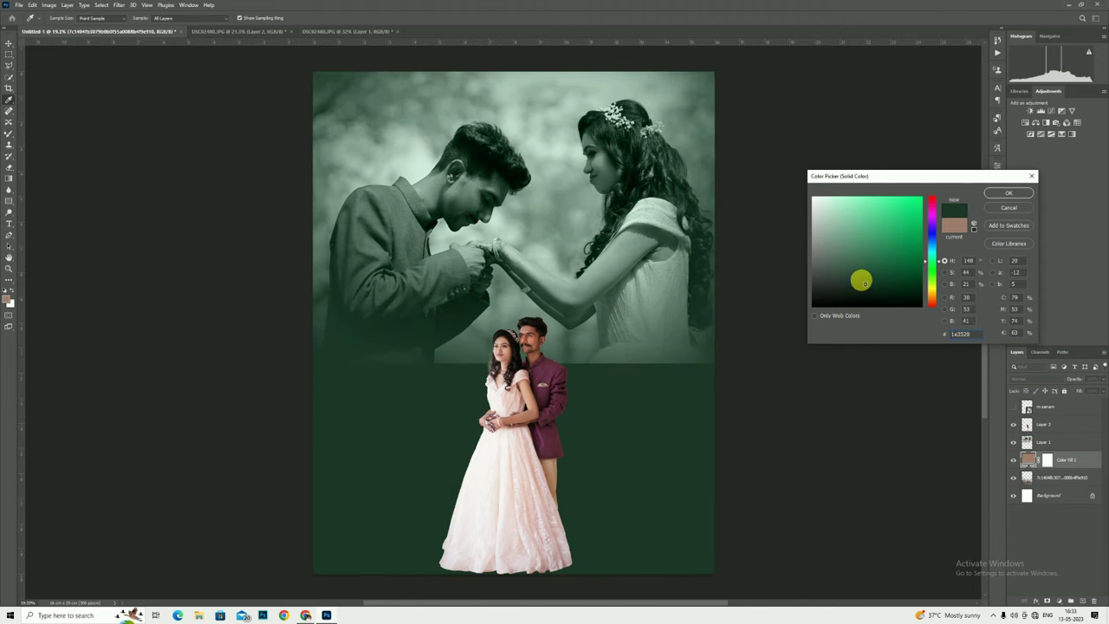
left_click_drag(862, 281, 847, 282)
left_click(1015, 192)
Compare with Layer 1 toggled, then lower Color Fill 1's opacity to about 57%.
left_click(1040, 442)
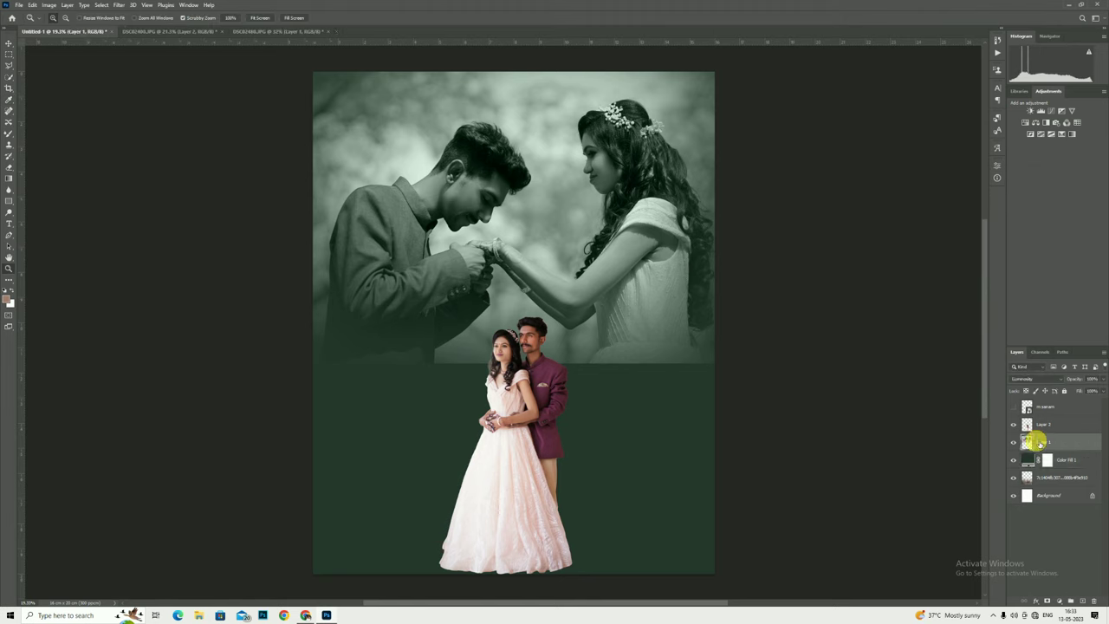
left_click(1014, 442)
left_click(1014, 441)
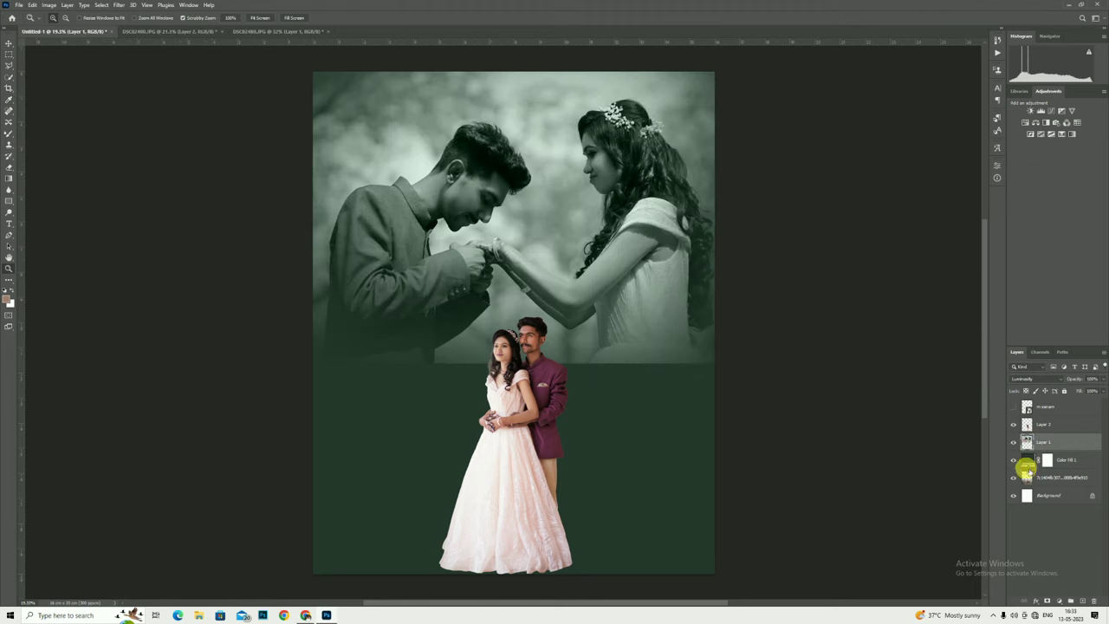
left_click(1051, 466)
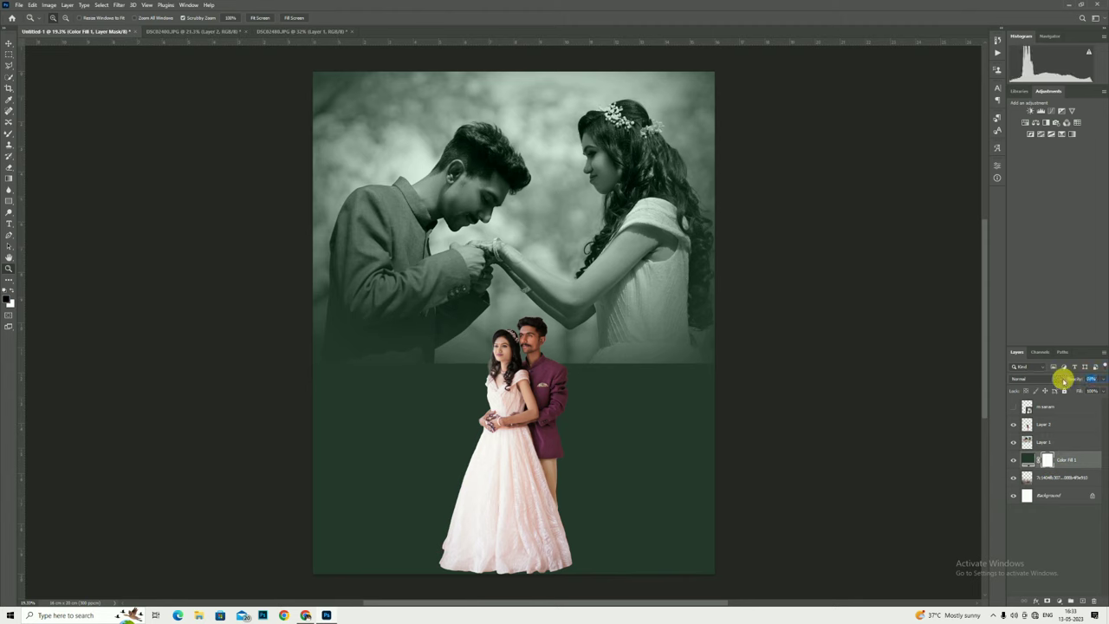
left_click_drag(1059, 375, 1059, 382)
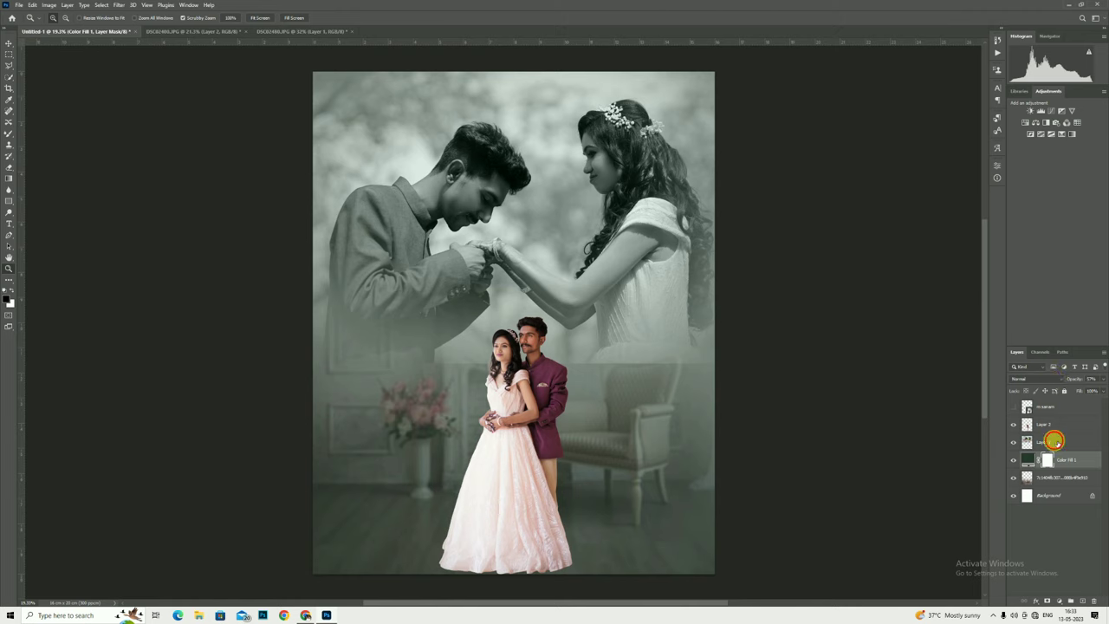
left_click(1050, 441)
left_click(9, 167)
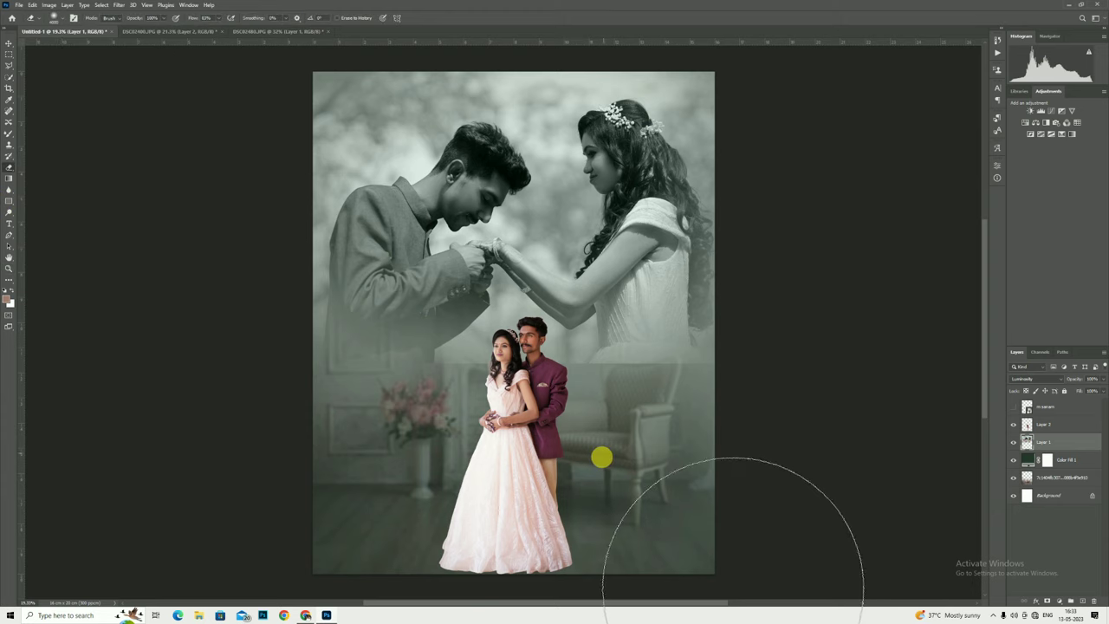
Lower the Fill of Layer 1 and the room photo layer, then add empty Layer 3 above Layer 2.
key("bracketleft")
key("bracketleft")
key("bracketleft")
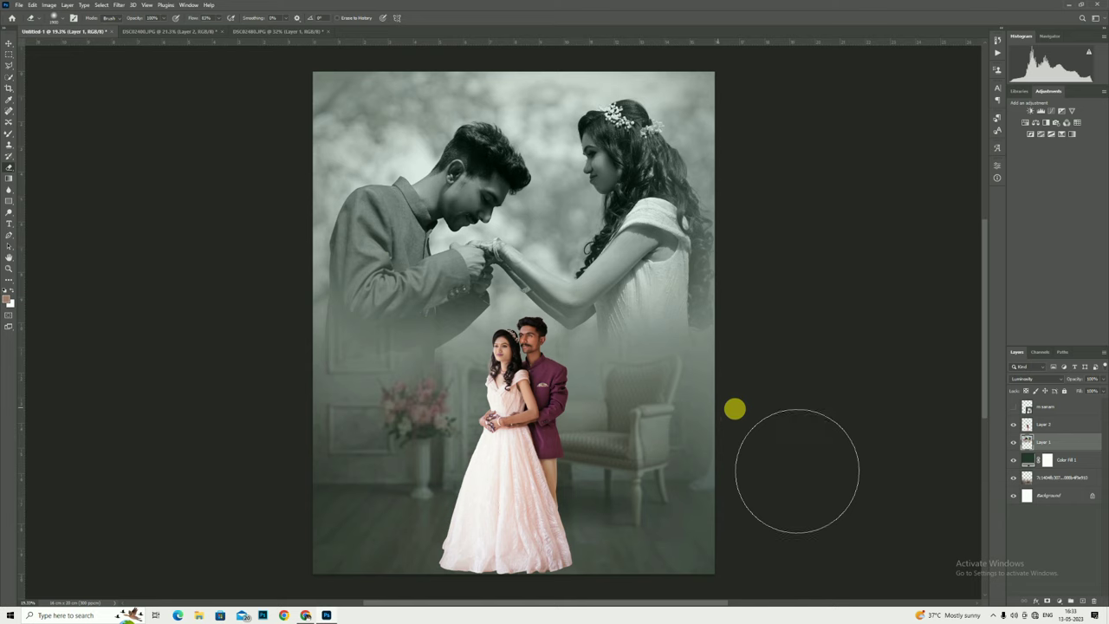
scroll(802, 403, "up", 1)
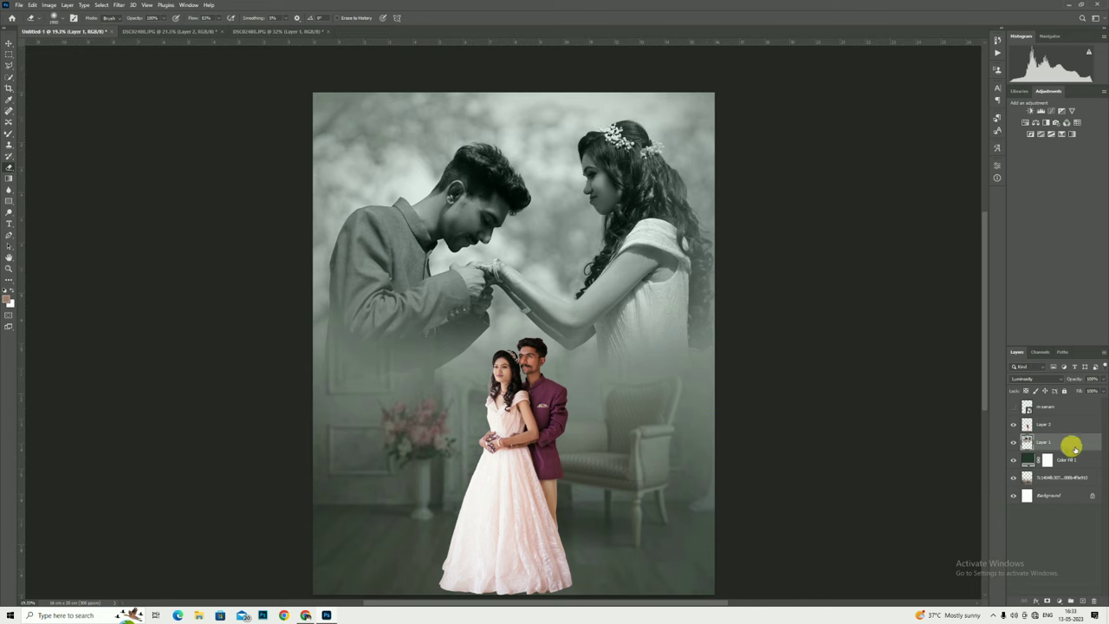
left_click_drag(1078, 393, 1068, 392)
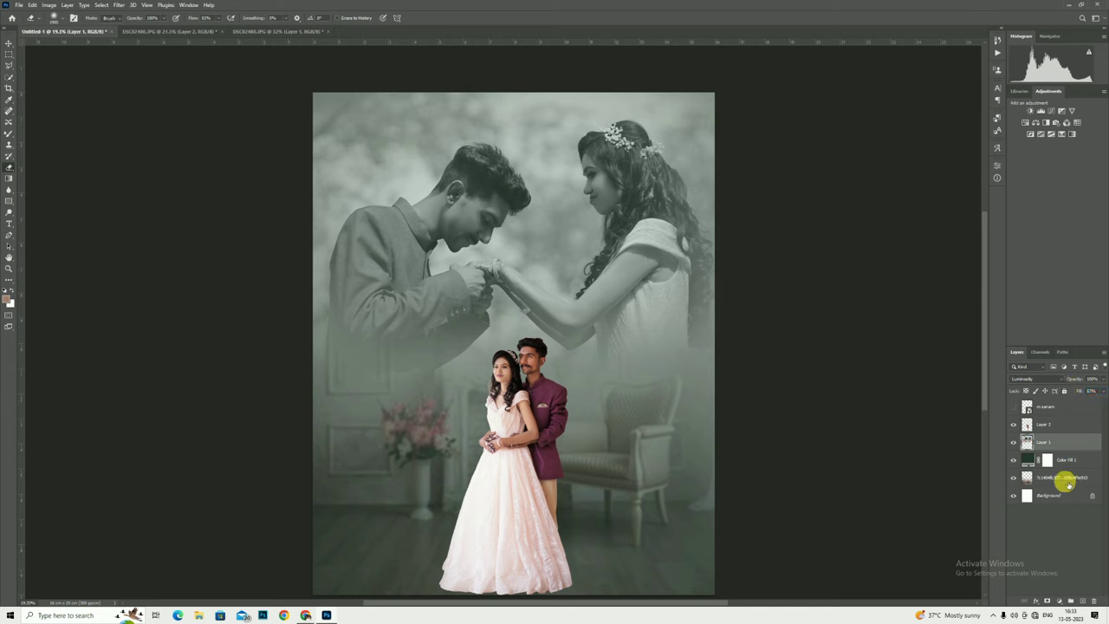
left_click(1060, 477)
mouse_move(1074, 393)
left_mouse_down()
mouse_move(1064, 389)
mouse_move(1087, 382)
mouse_move(1077, 382)
left_mouse_up()
left_click(1066, 460)
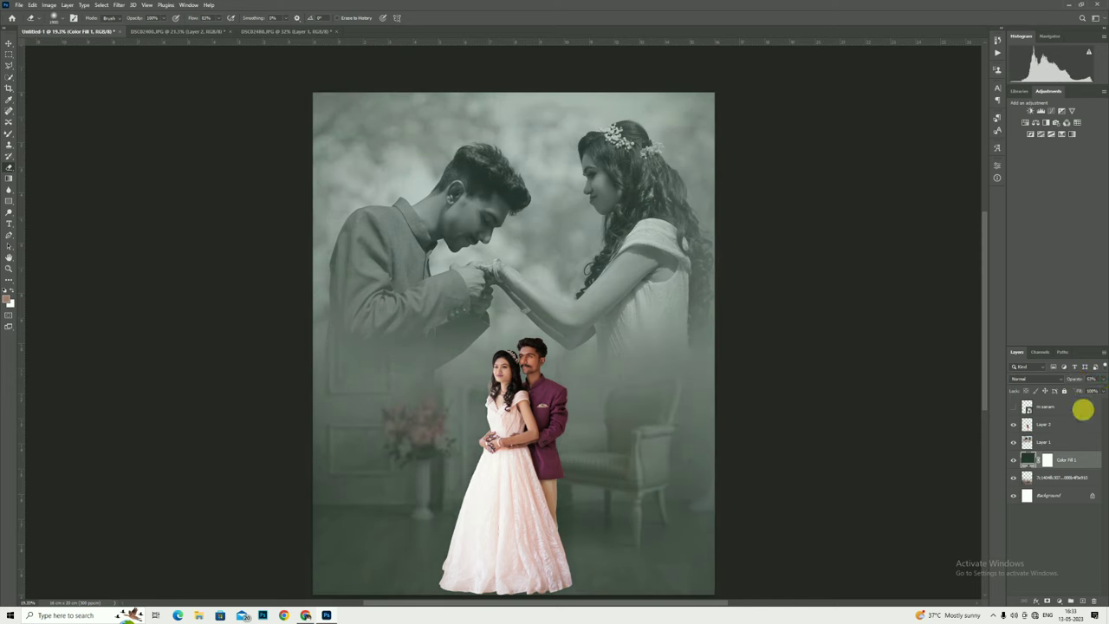
left_click(1057, 423)
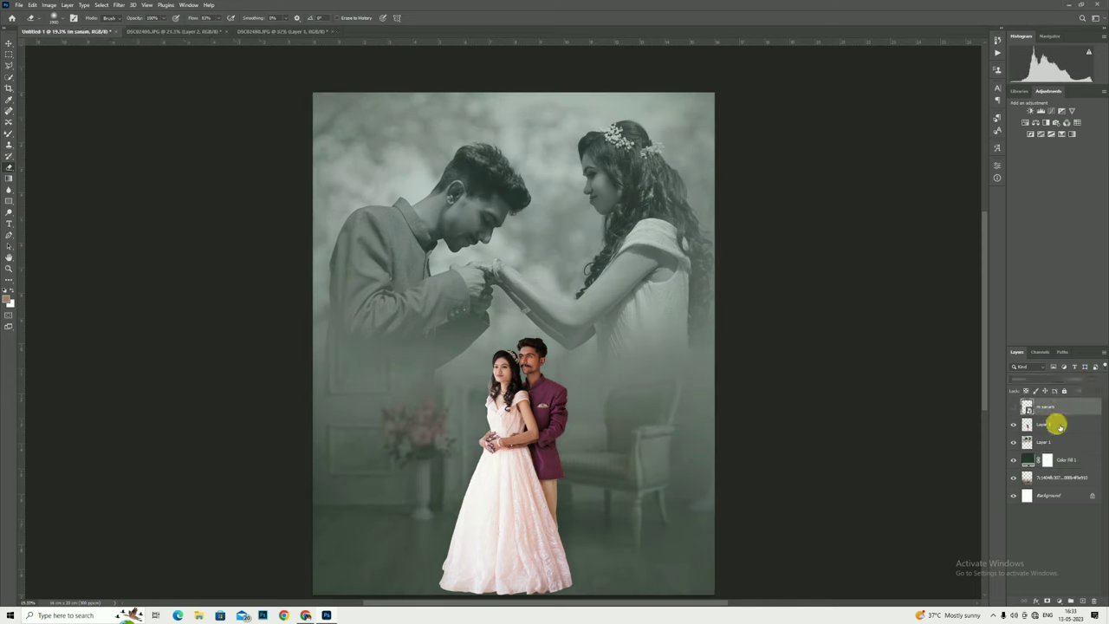
left_click(1081, 599)
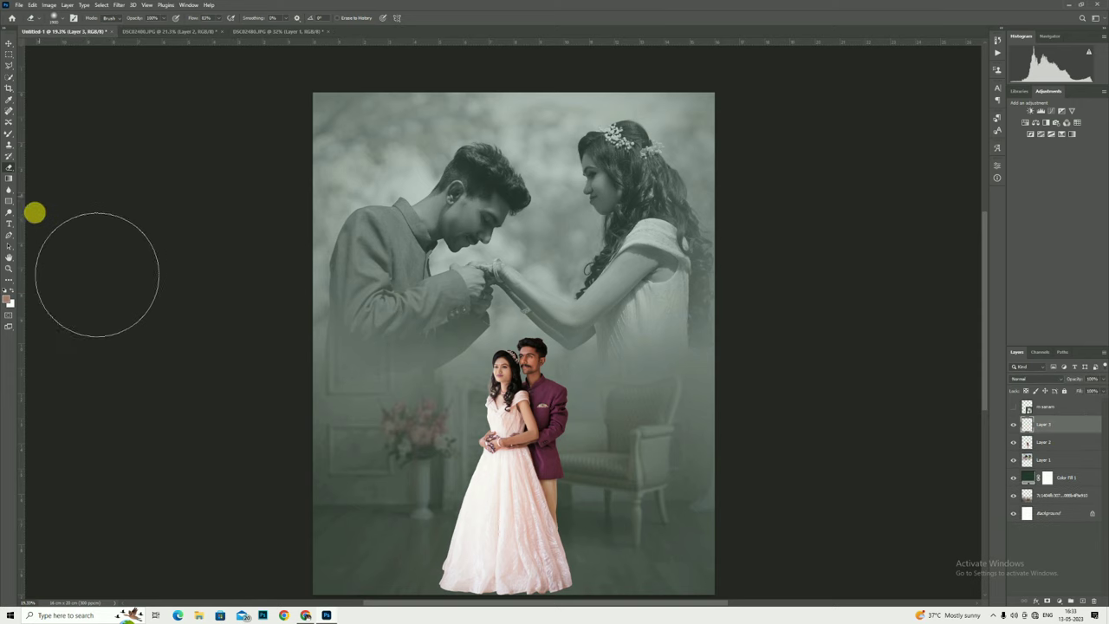
Drag a black gradient up from the poster's bottom edge on Layer 3.
left_click(8, 178)
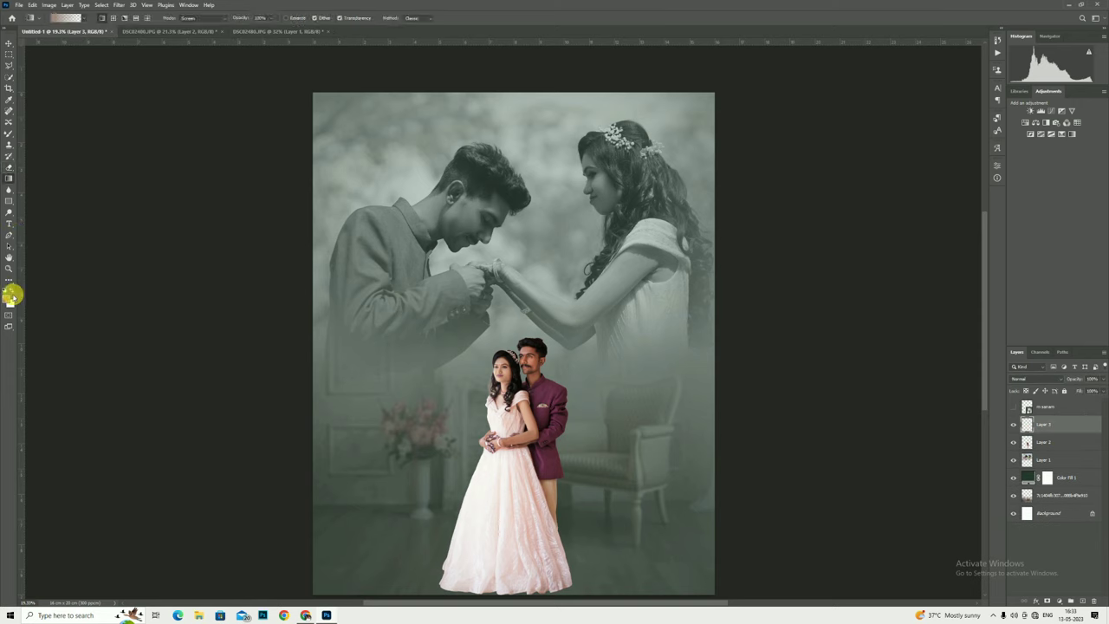
scroll(559, 384, "down", 2)
scroll(521, 527, "down", 2)
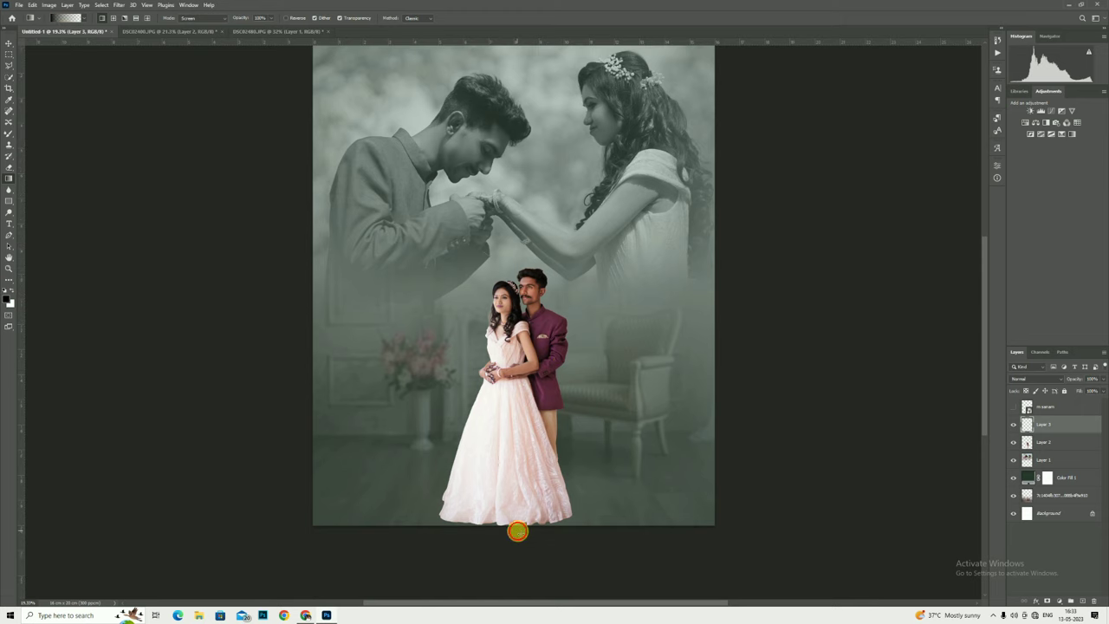
left_click_drag(517, 530, 517, 410)
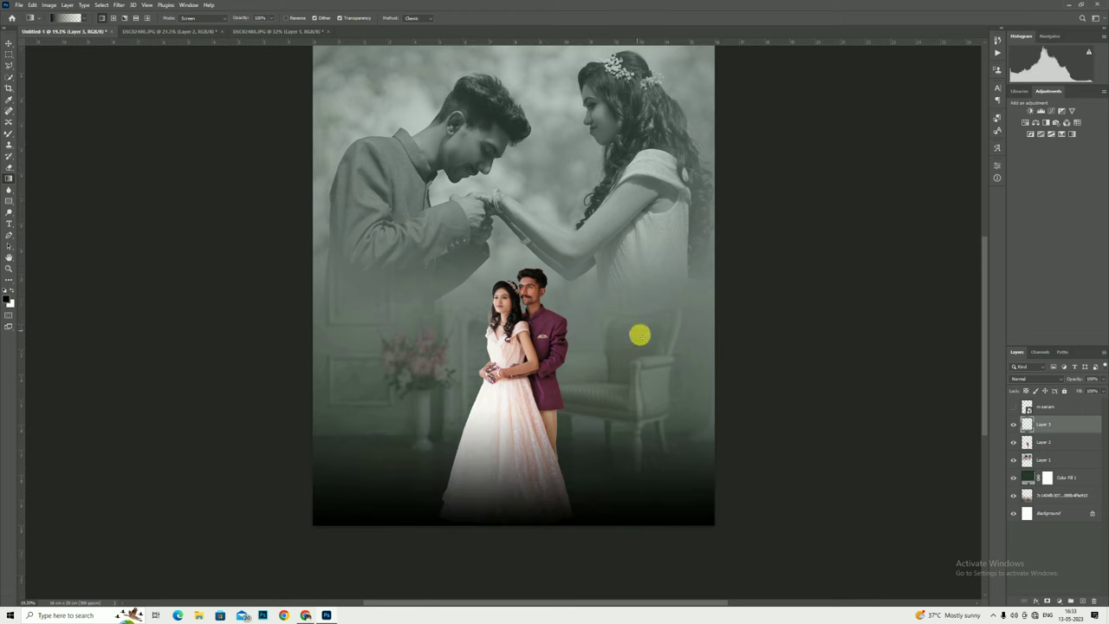
left_click(9, 269)
right_click(539, 314)
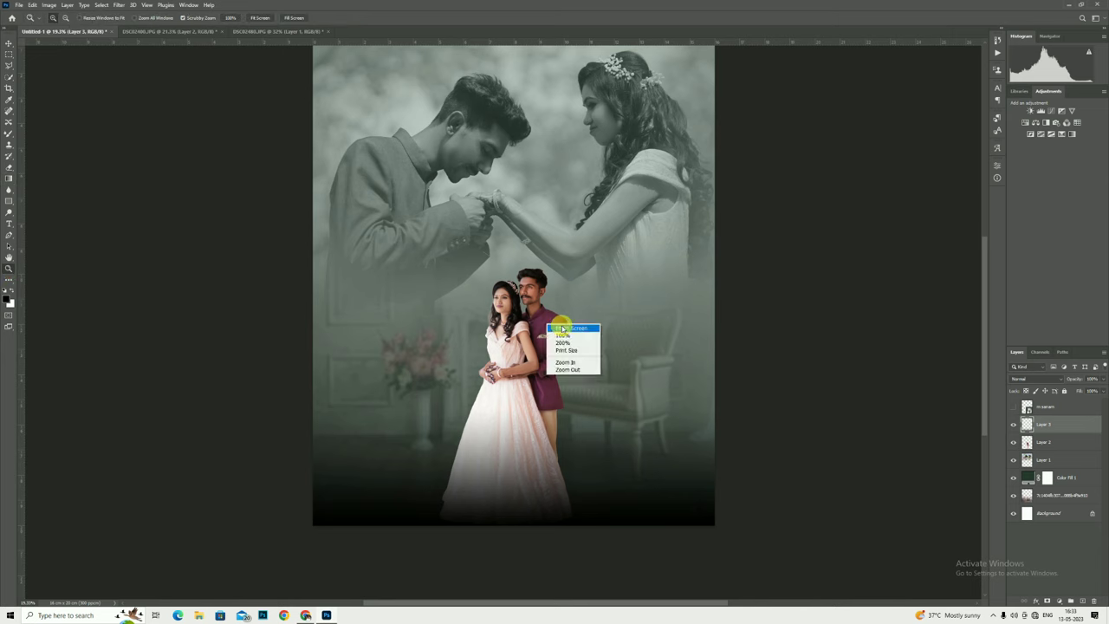
left_click(551, 320)
left_click(624, 248, "alt")
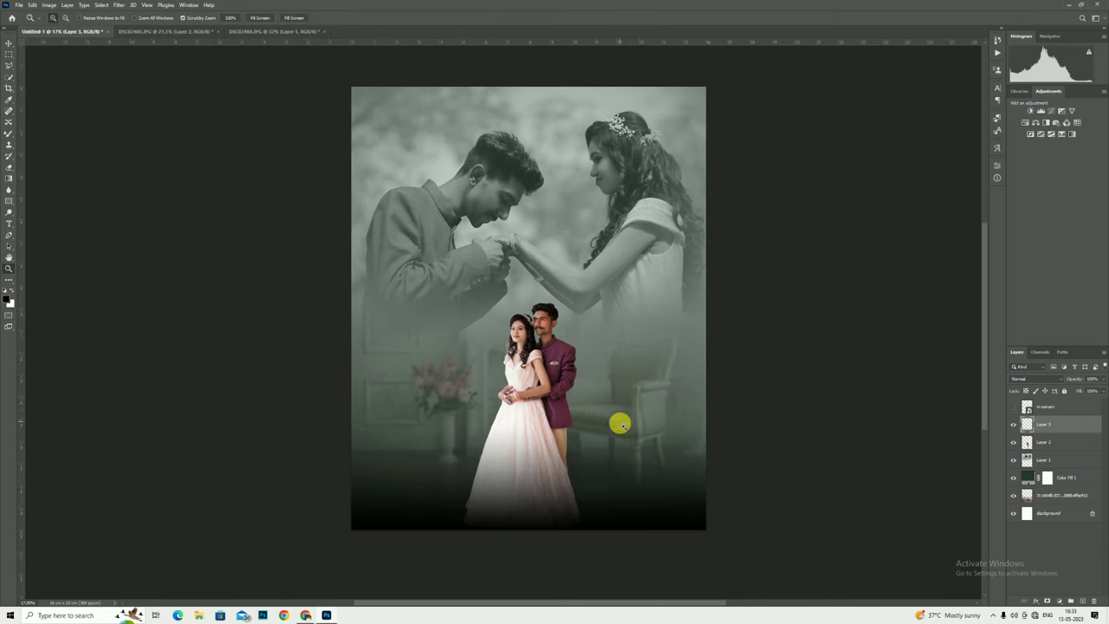
Rasterize Color Fill 1 and erase its green tint around the couple so they glow.
left_click(1052, 494)
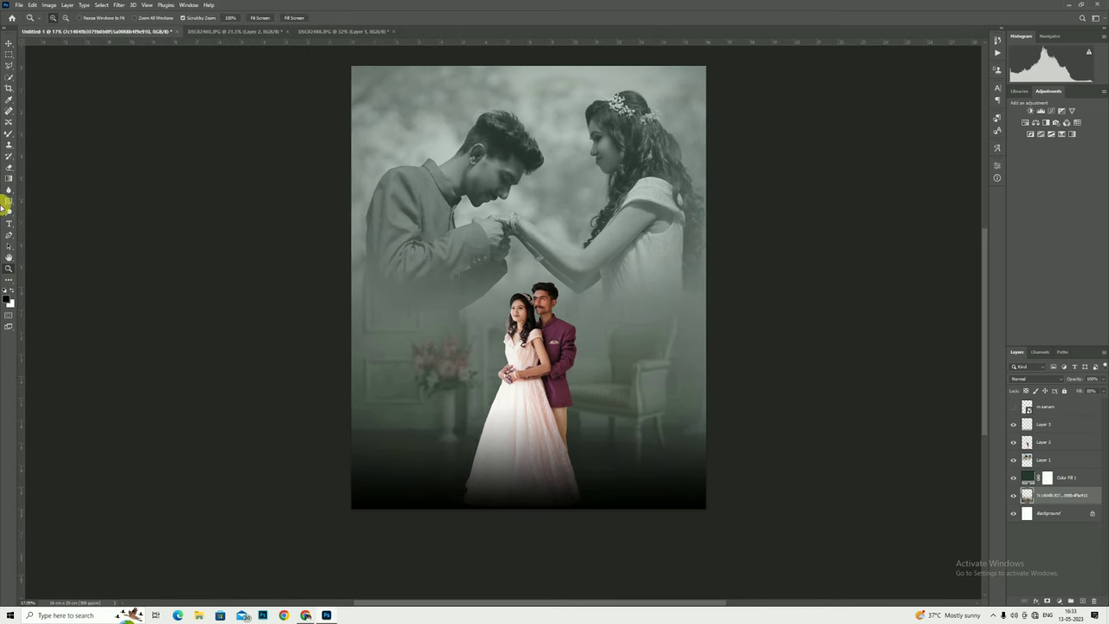
left_click(9, 167)
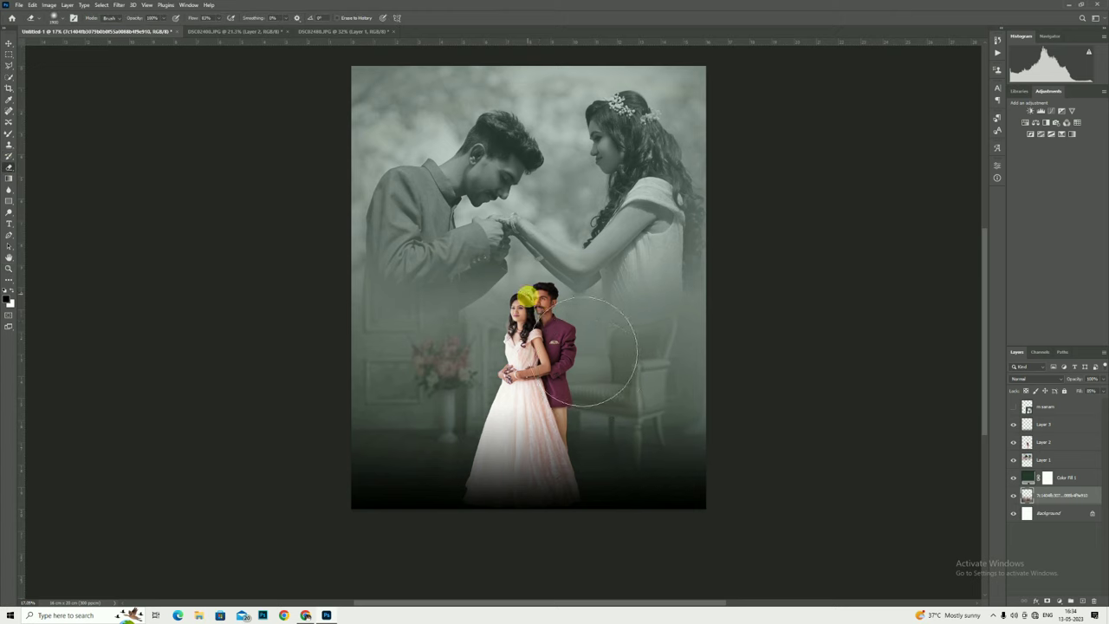
left_click(1027, 478)
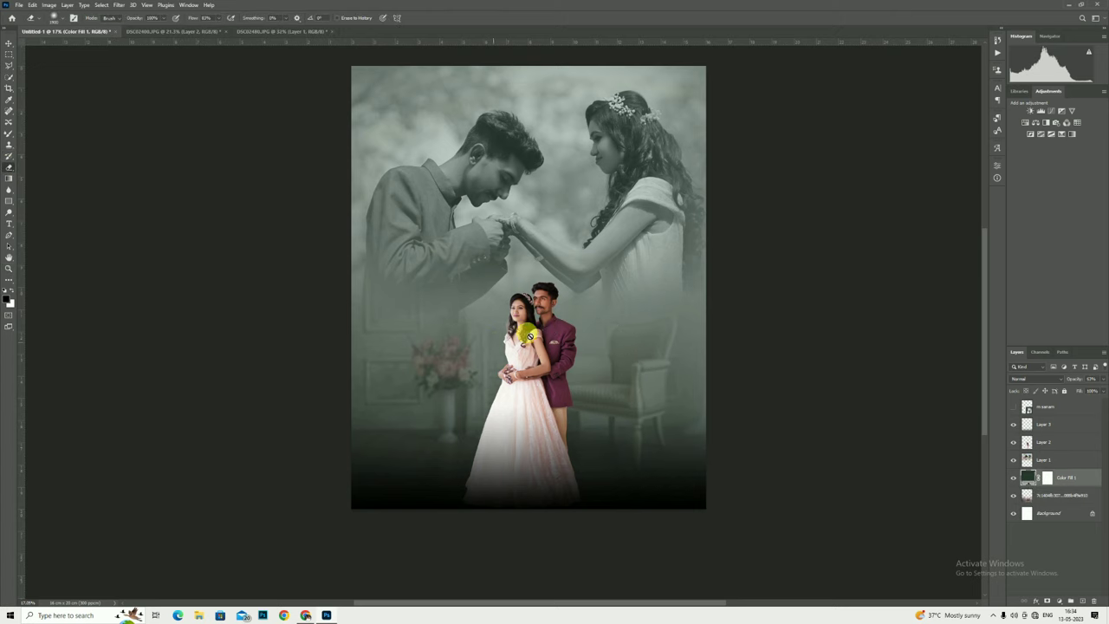
left_click(540, 317)
left_click(526, 228)
left_click_drag(538, 302, 563, 346)
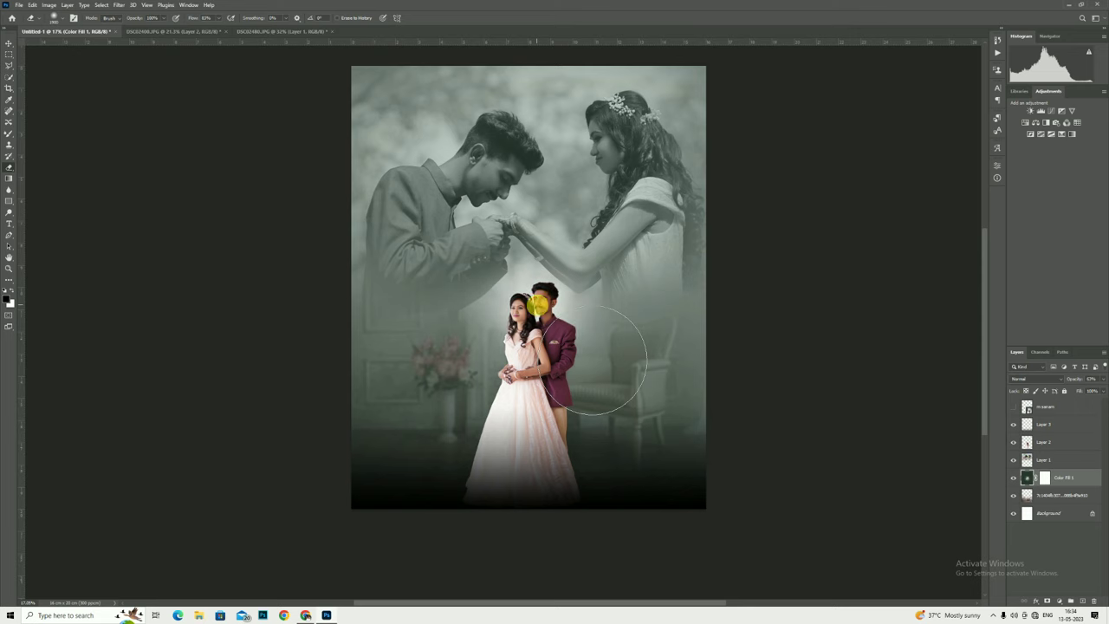
left_click_drag(503, 330, 599, 343)
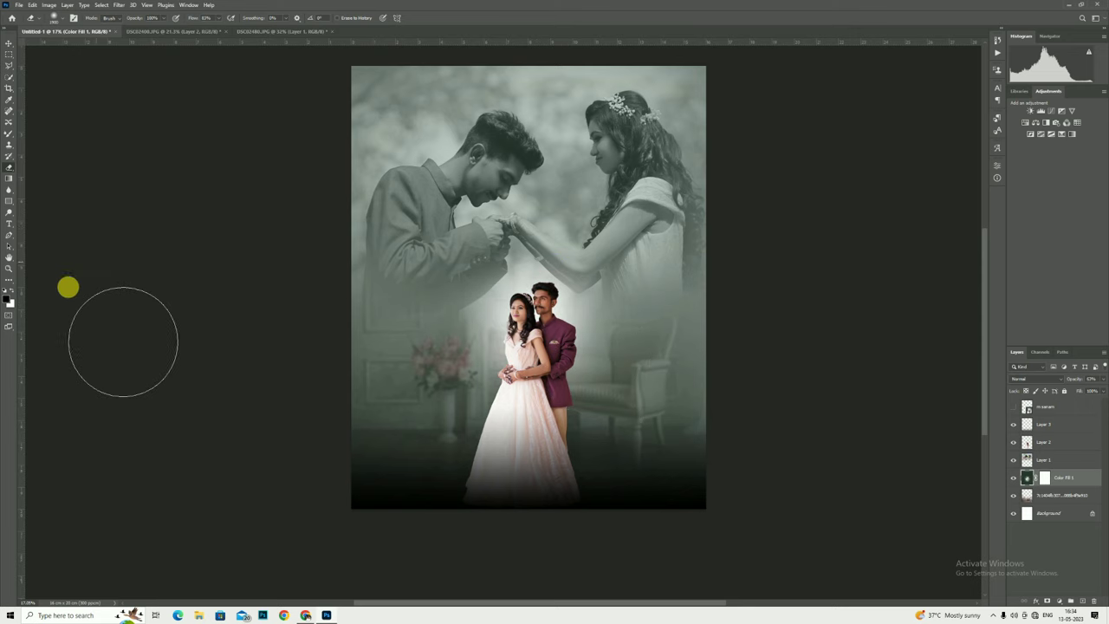
left_click(9, 267)
right_click(565, 248)
left_click(564, 249)
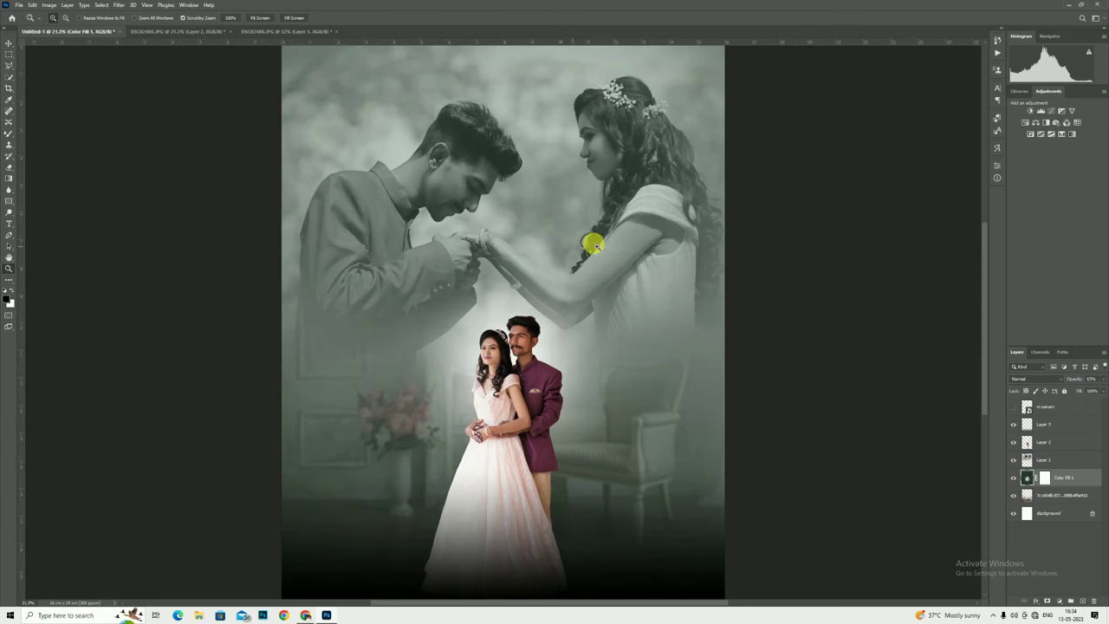
left_click_drag(594, 240, 583, 227)
left_click(1050, 423)
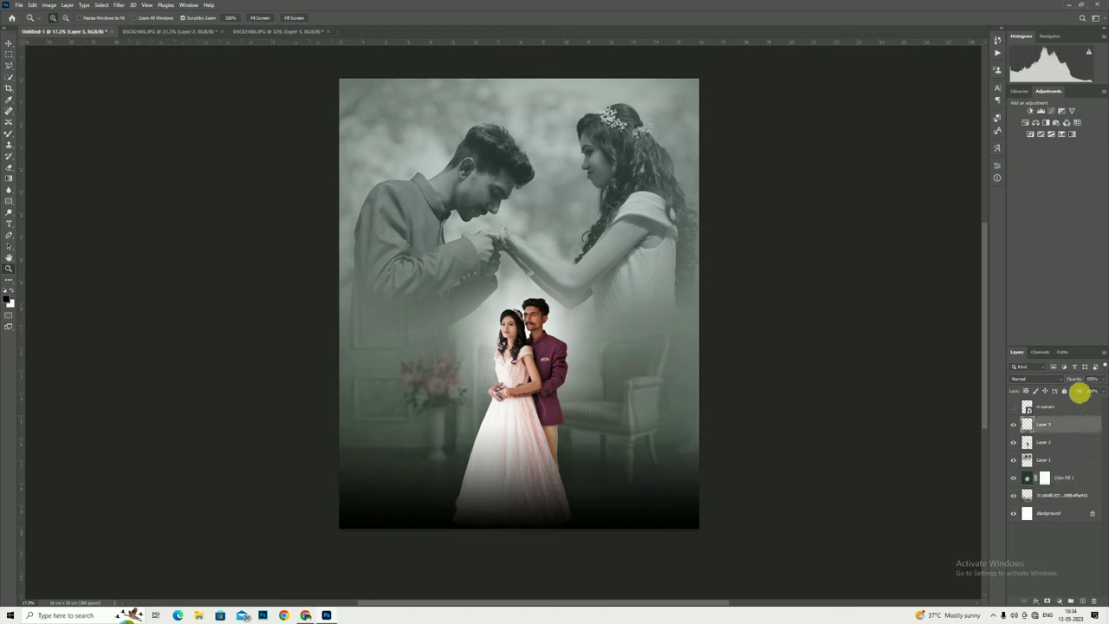
Show the Mere Sanam title layer and convert it from a smart object to a regular layer.
left_click_drag(1066, 392, 1081, 395)
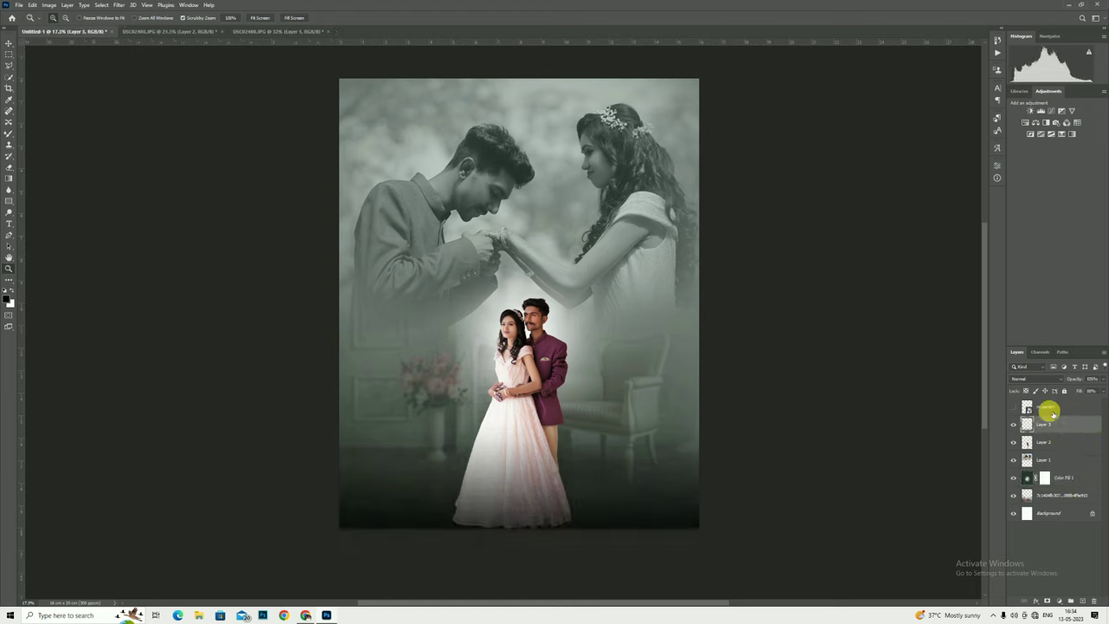
left_click(1050, 409)
left_click(1013, 407)
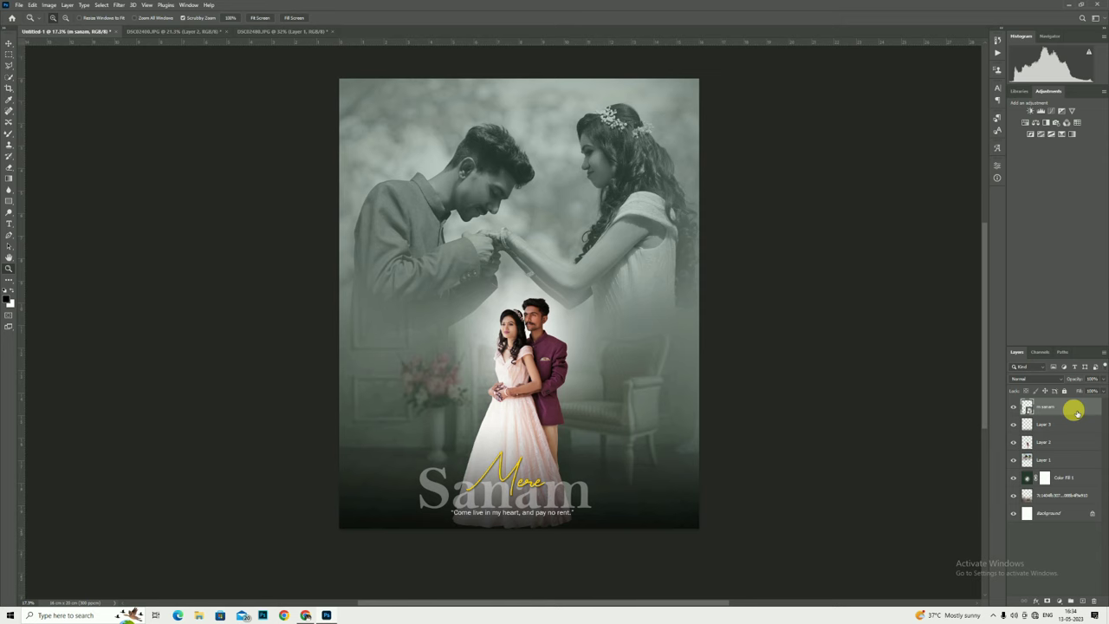
right_click(1075, 413)
left_click(1035, 200)
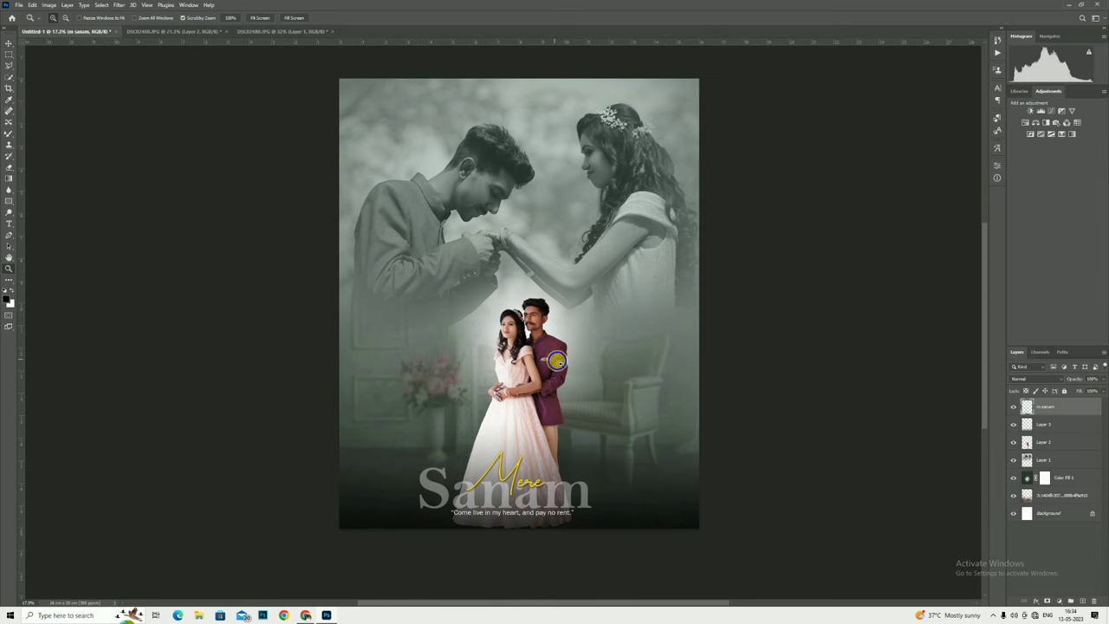
mouse_move(557, 360)
left_mouse_down()
mouse_move(577, 374)
mouse_move(586, 327)
left_mouse_up()
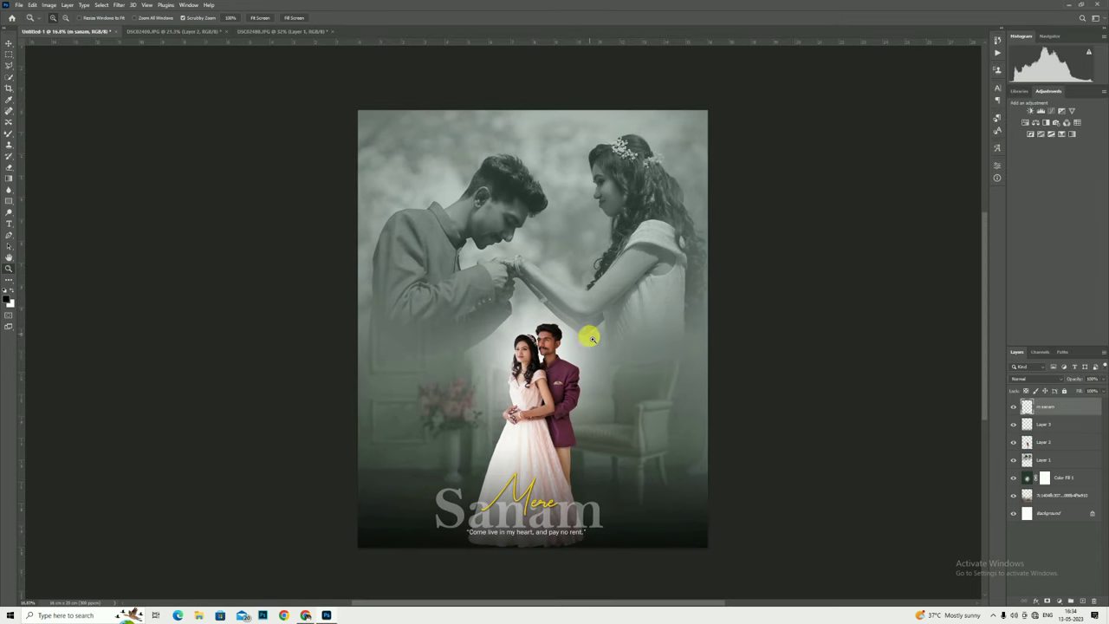
key("ctrl+0")
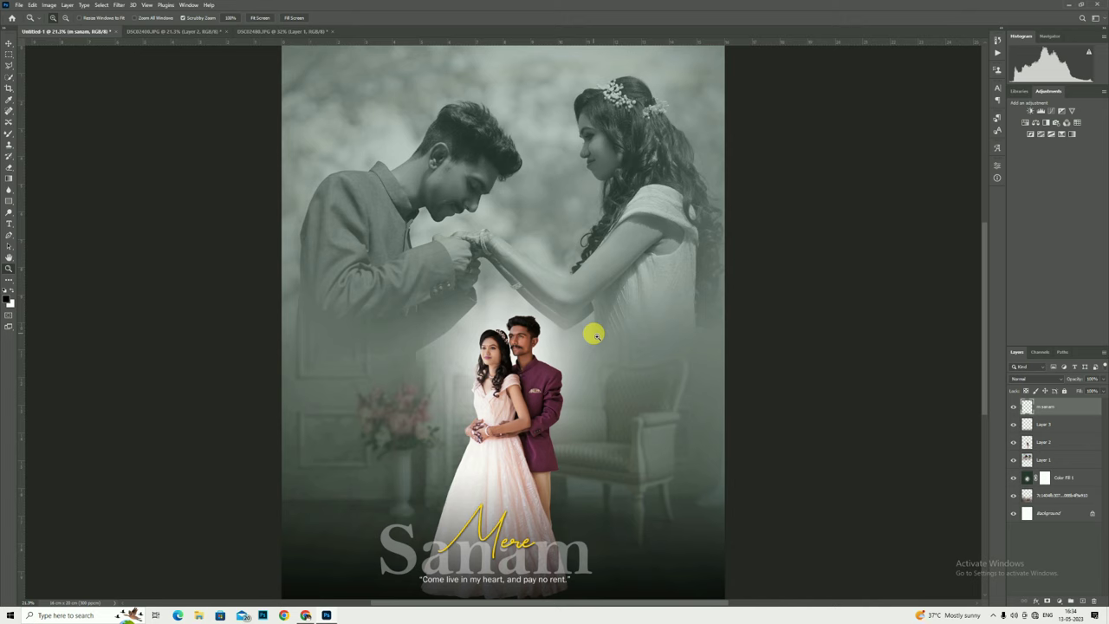
Shift the Mere Sanam title and quote slightly right, centred beneath the couple.
left_click(10, 42)
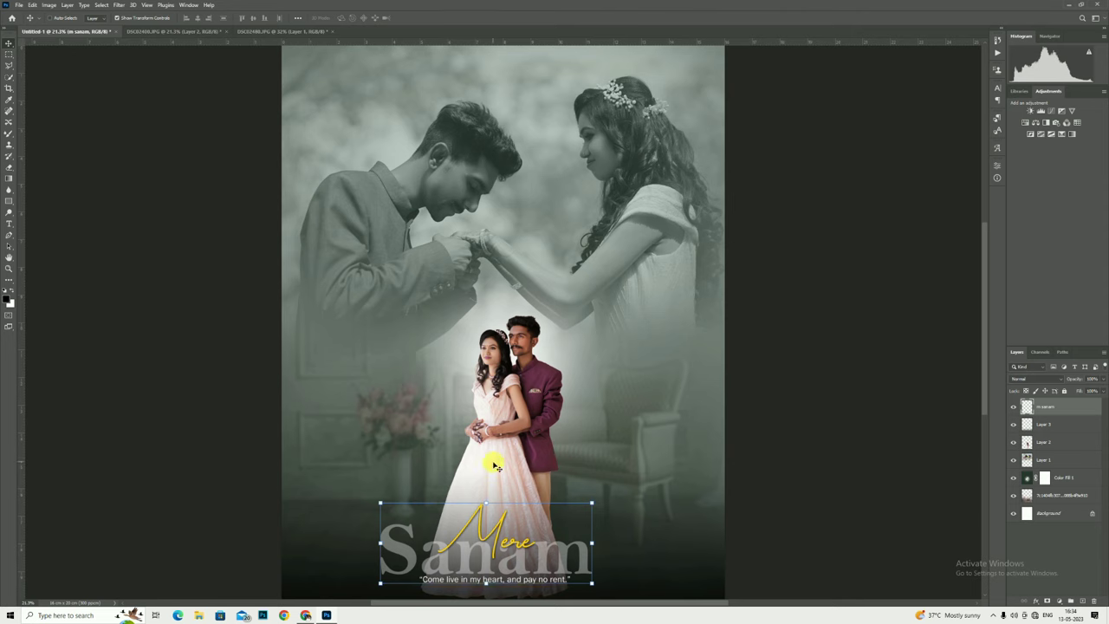
left_click_drag(486, 582, 552, 563)
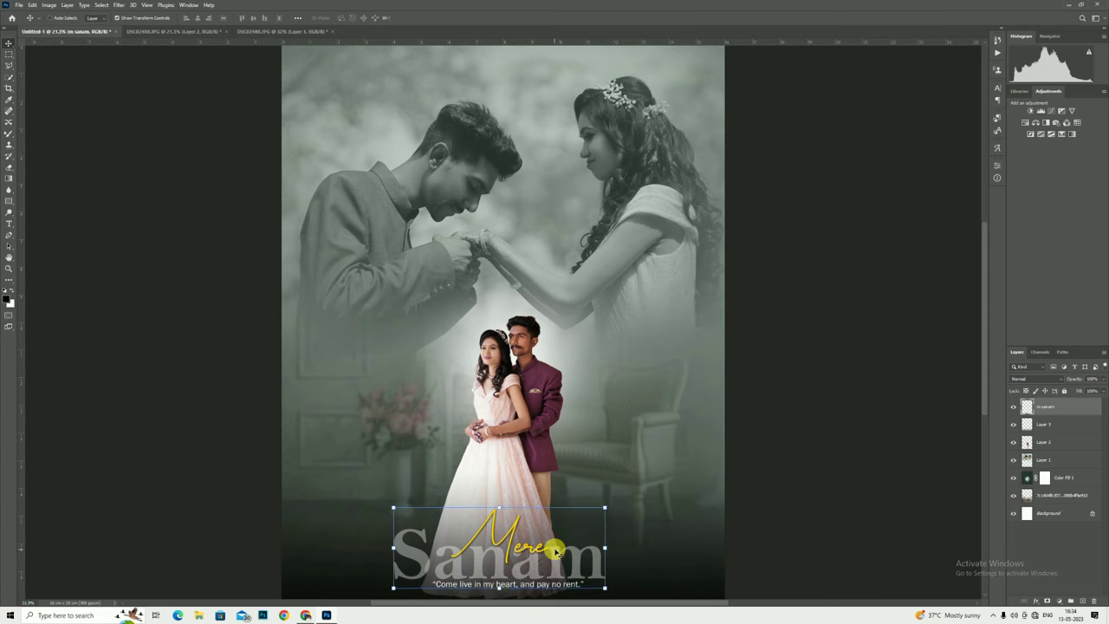
left_click_drag(552, 563, 552, 570)
key("z")
scroll(476, 269, "up", 1)
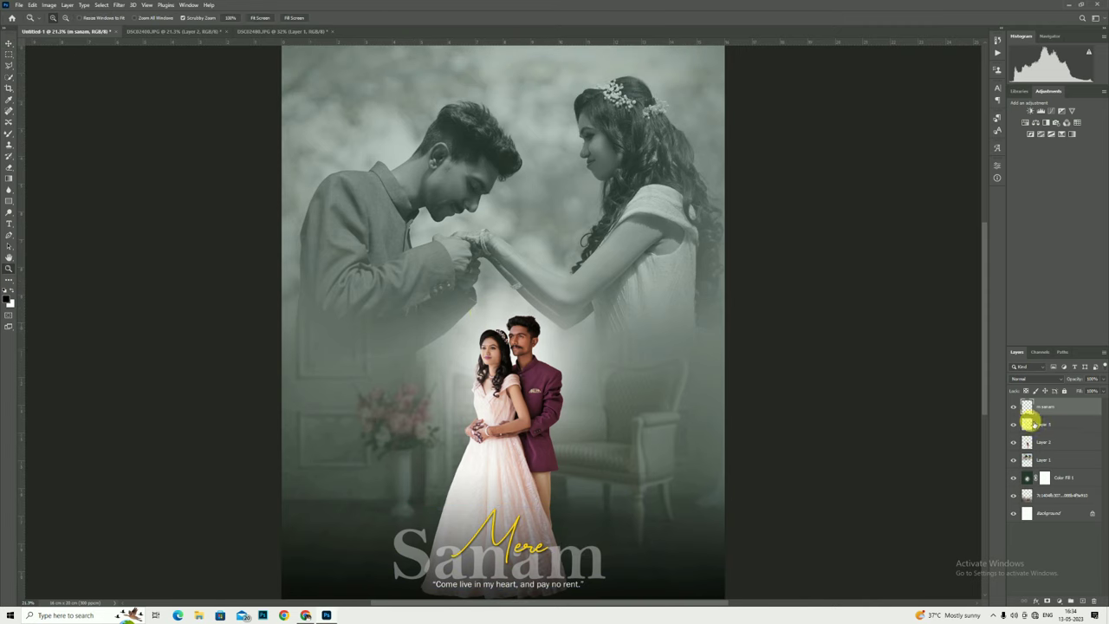
Add a Color Balance adjustment above Layer 3 with midtones shifted slightly toward cyan.
left_click(1061, 429)
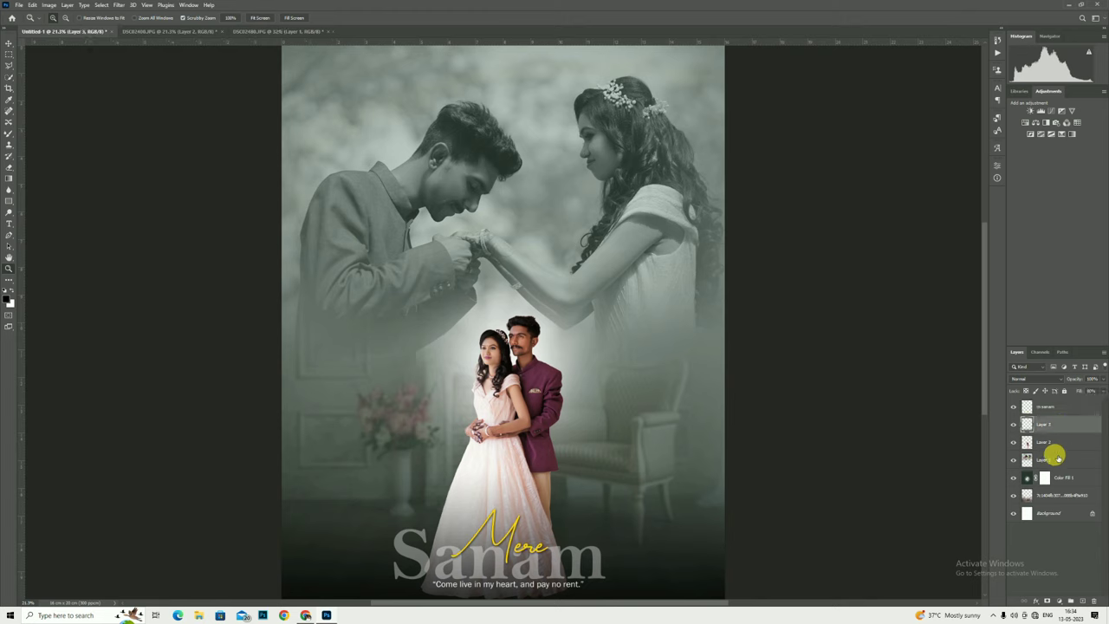
left_click(1038, 122)
left_click_drag(922, 206, 930, 223)
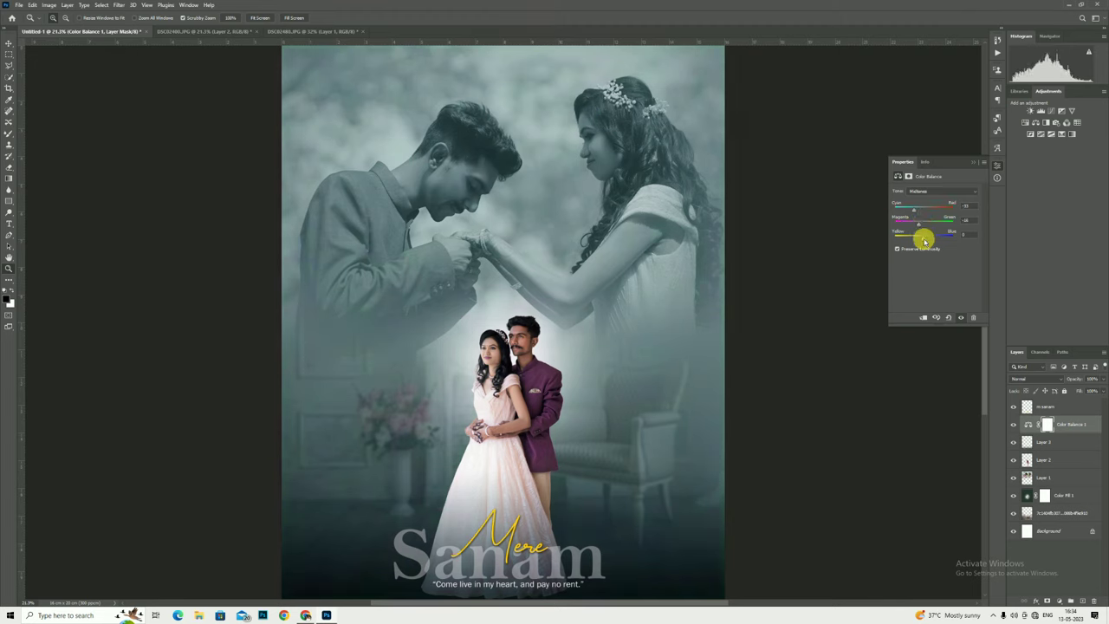
left_click_drag(929, 241, 918, 240)
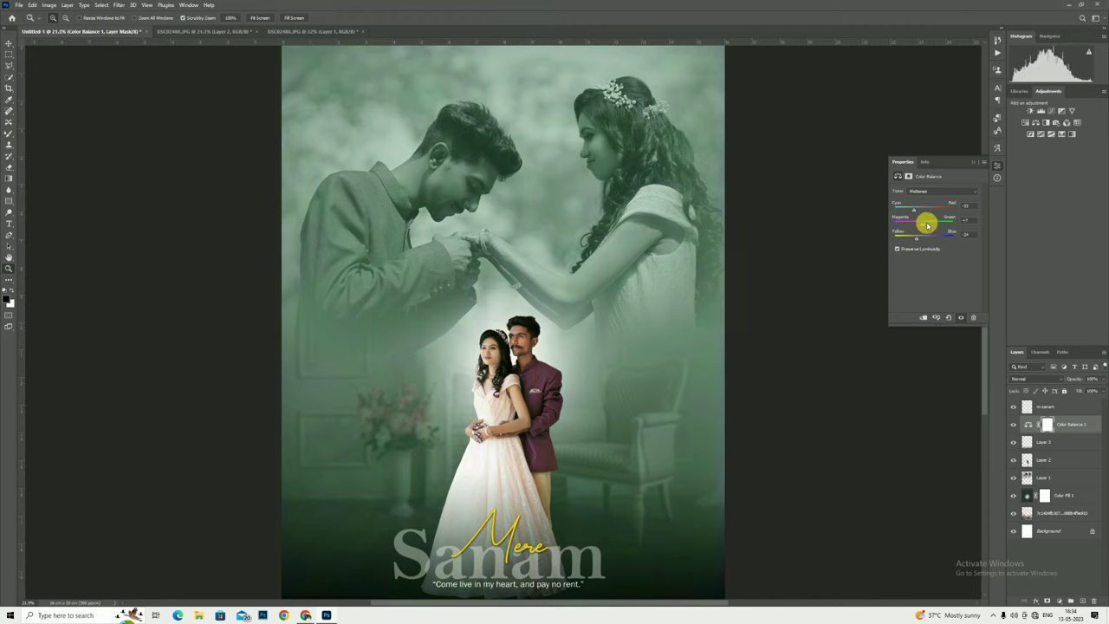
left_click_drag(918, 210, 922, 210)
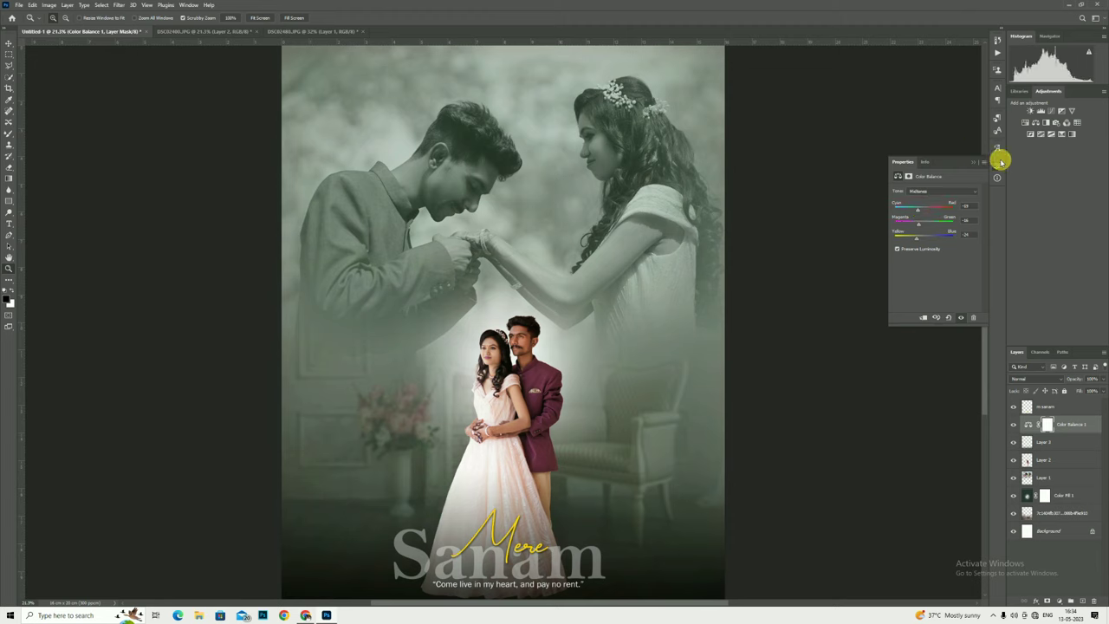
Tint the Color Balance shadows toward teal and the highlights slightly toward cyan.
left_click(908, 193)
left_click(927, 200)
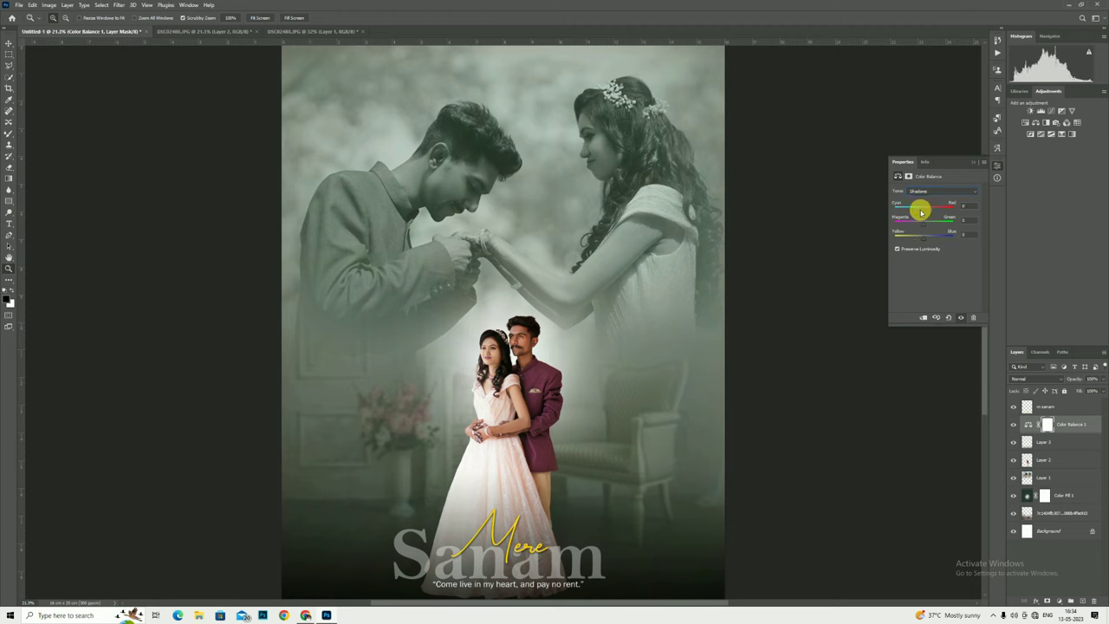
left_click_drag(921, 212, 915, 210)
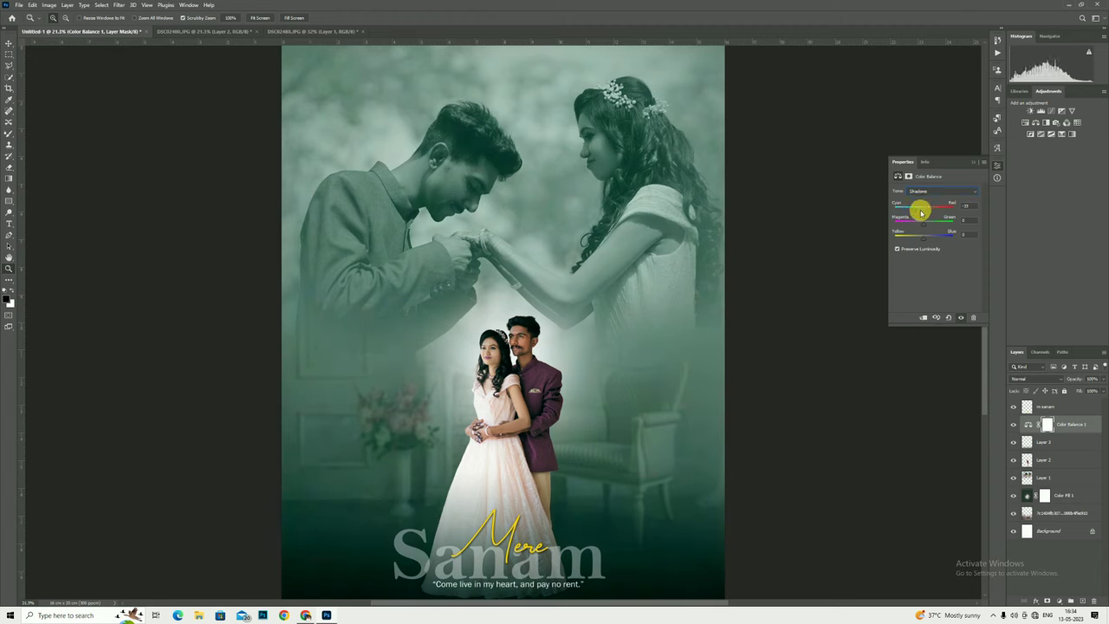
mouse_move(915, 213)
left_mouse_down()
mouse_move(928, 237)
mouse_move(923, 226)
left_mouse_up()
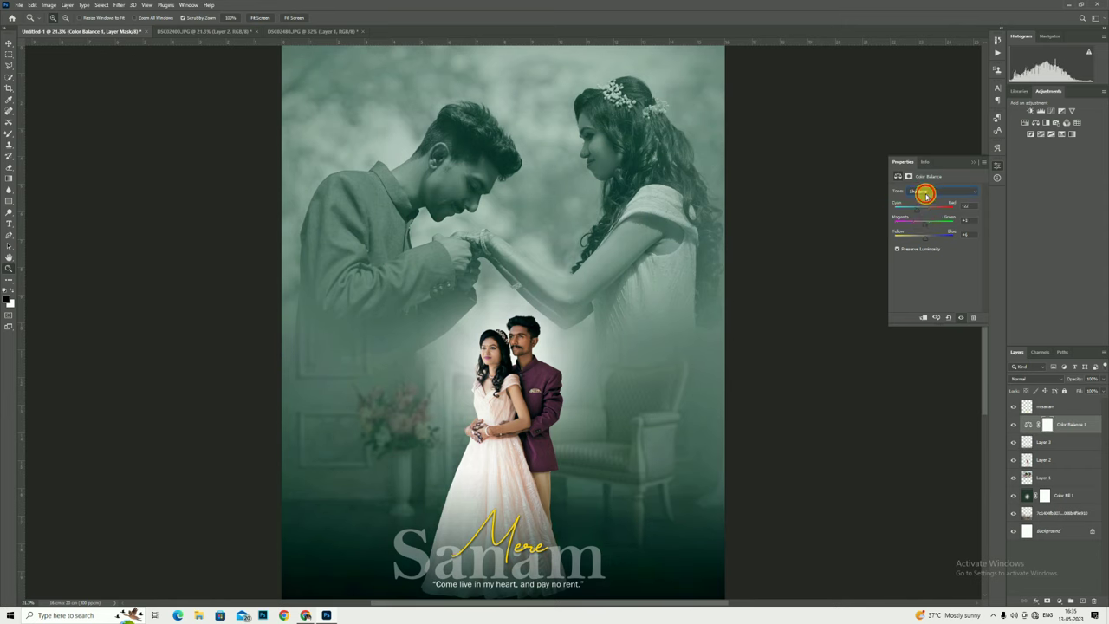
left_click(926, 194)
left_click(916, 207)
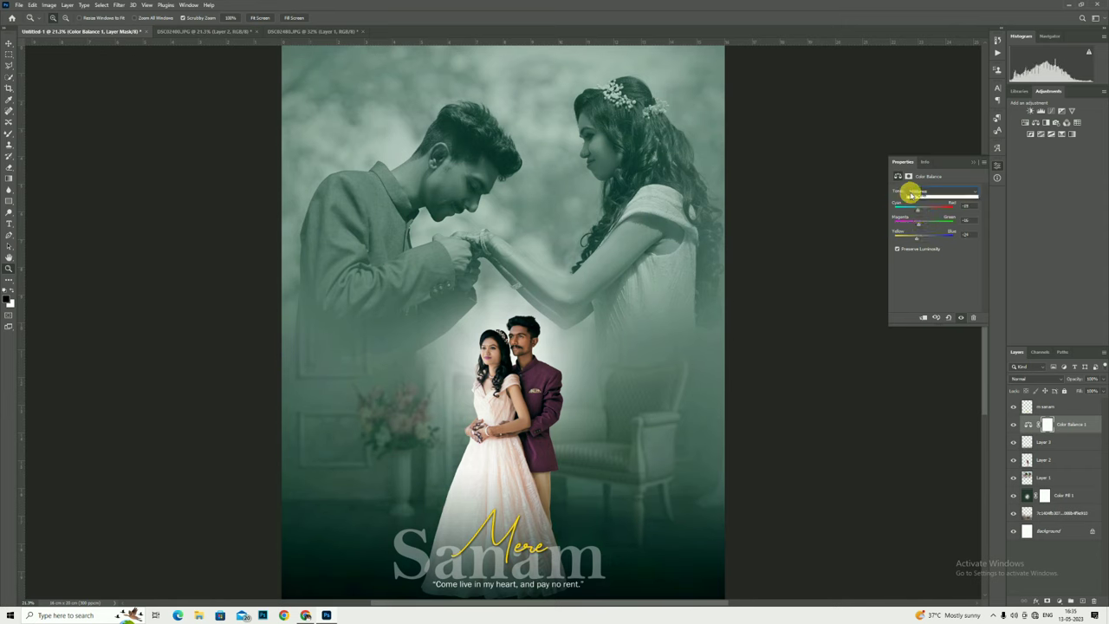
left_click(916, 197)
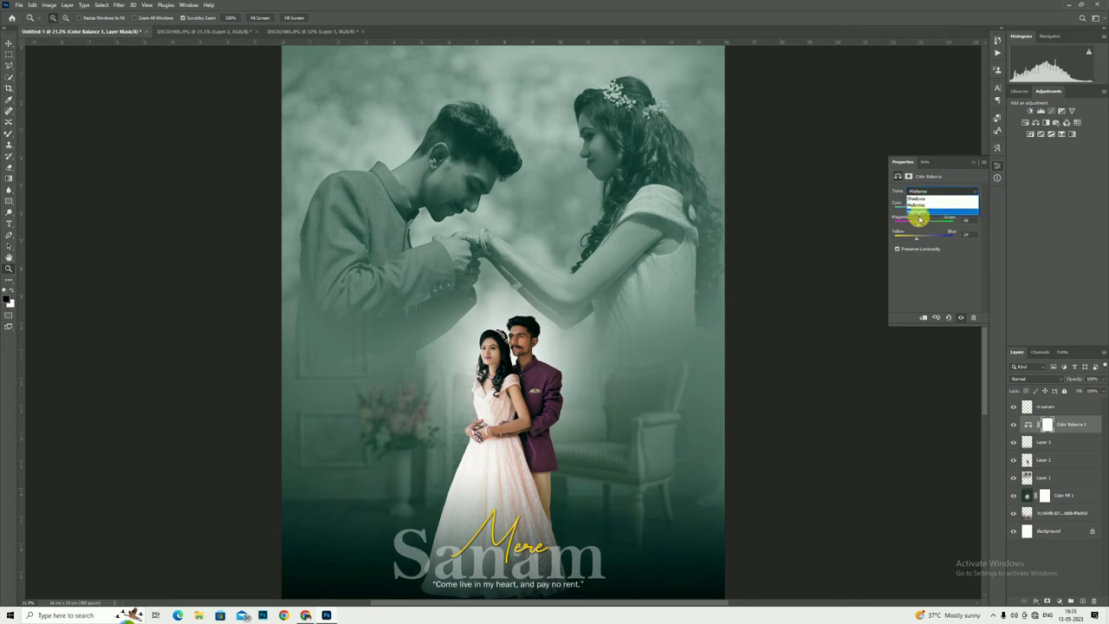
left_click(917, 211)
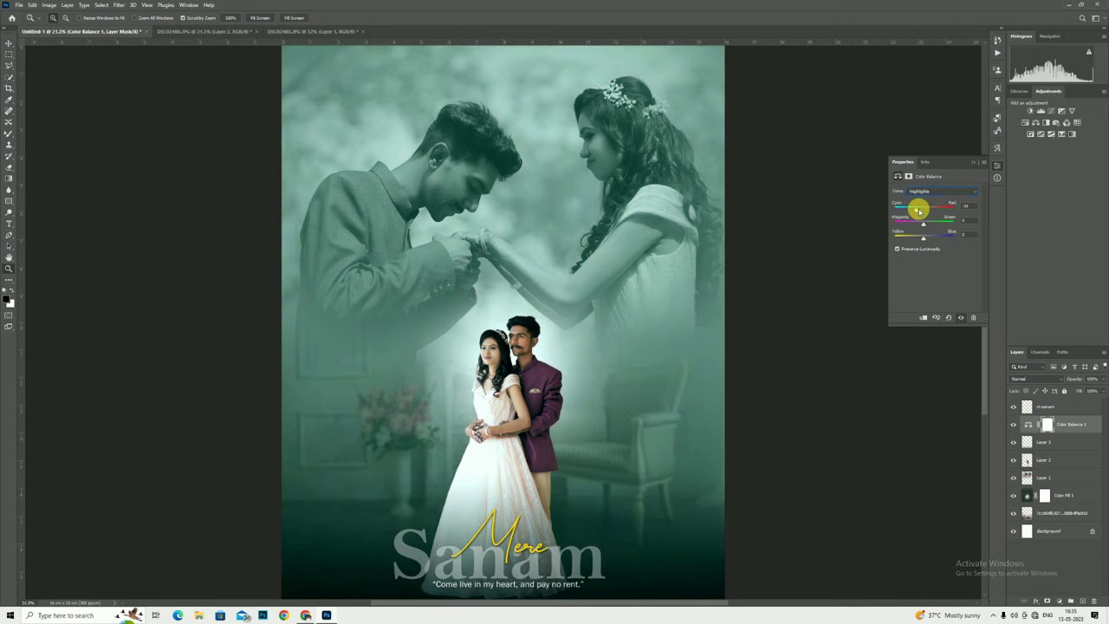
left_click_drag(920, 209, 925, 226)
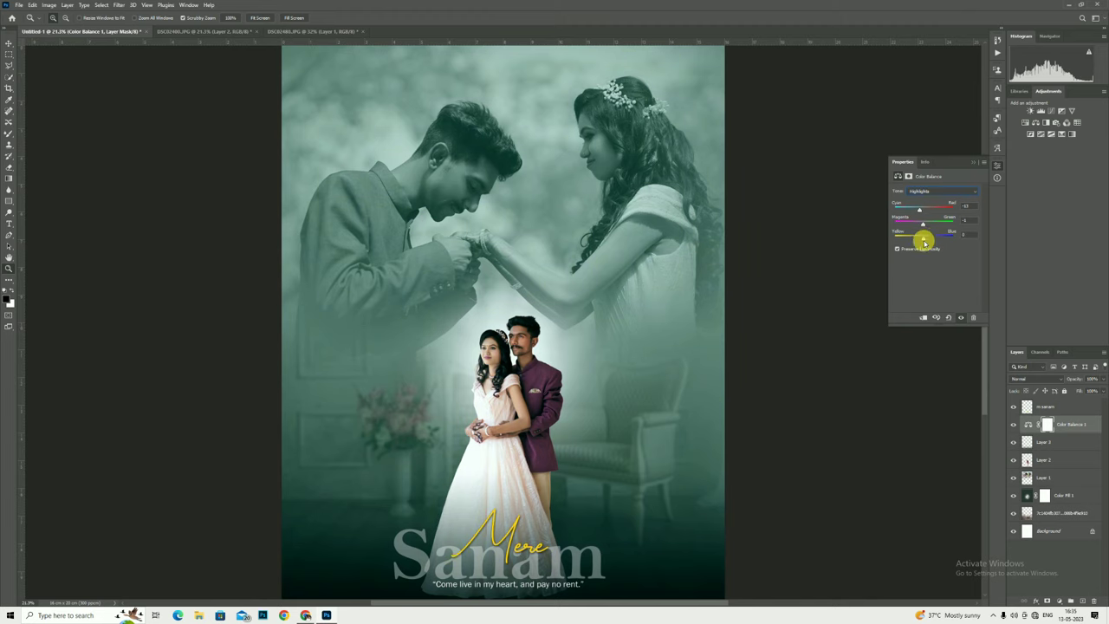
Toggle the colour grade off and on to compare, then zoom in on the couple.
scroll(657, 357, "down", 2)
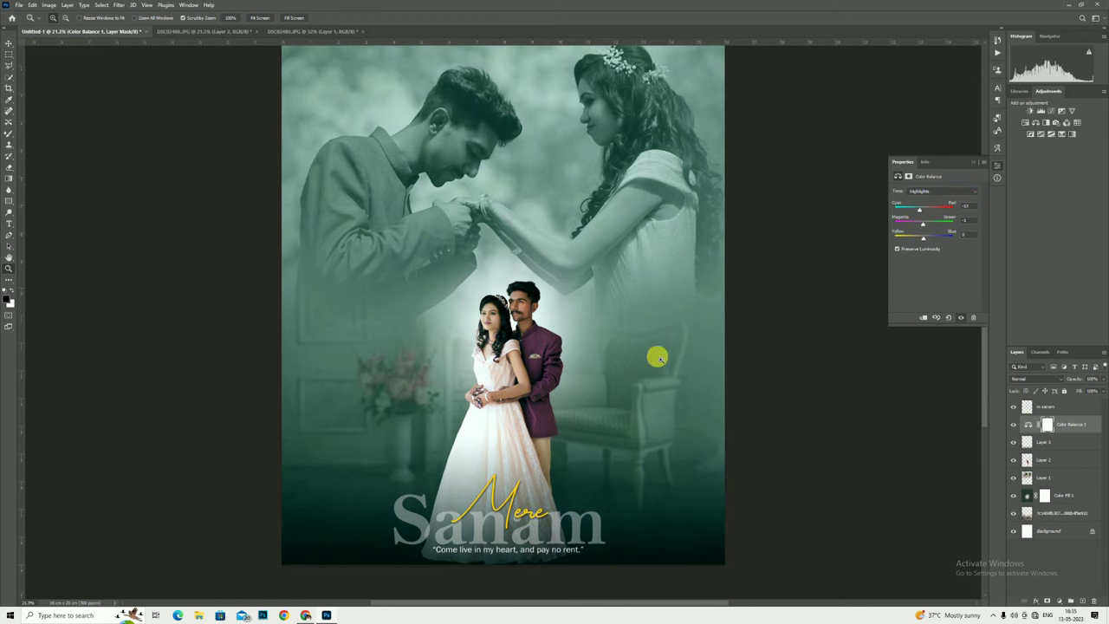
right_click(520, 265)
left_click(541, 270)
left_click(1014, 425)
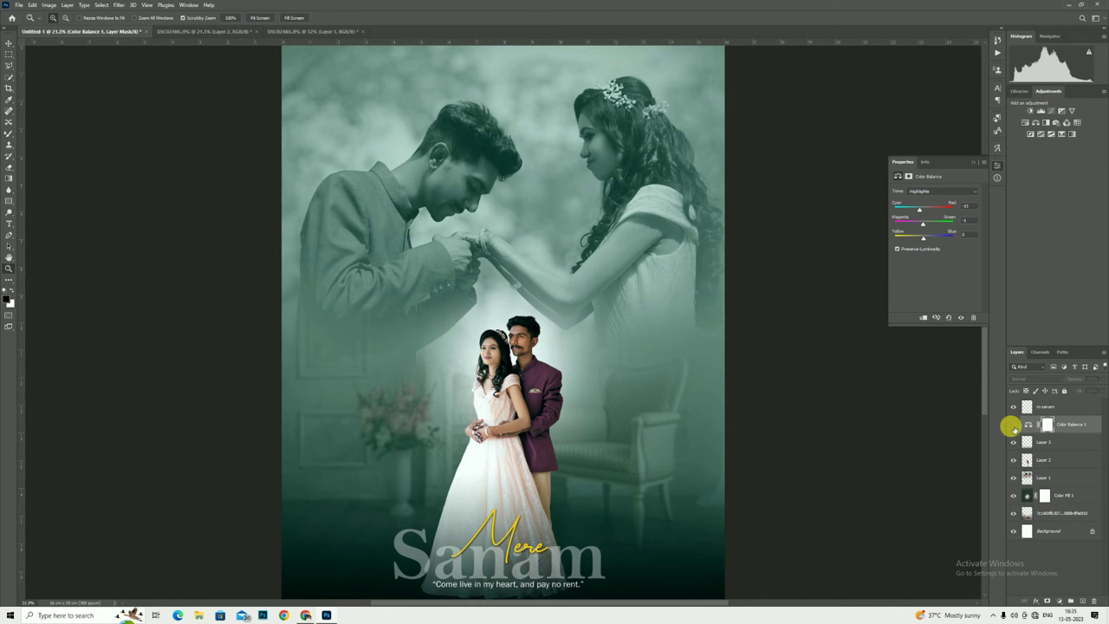
left_click(1014, 425)
left_click(1014, 424)
left_click(1013, 424)
left_click(1014, 425)
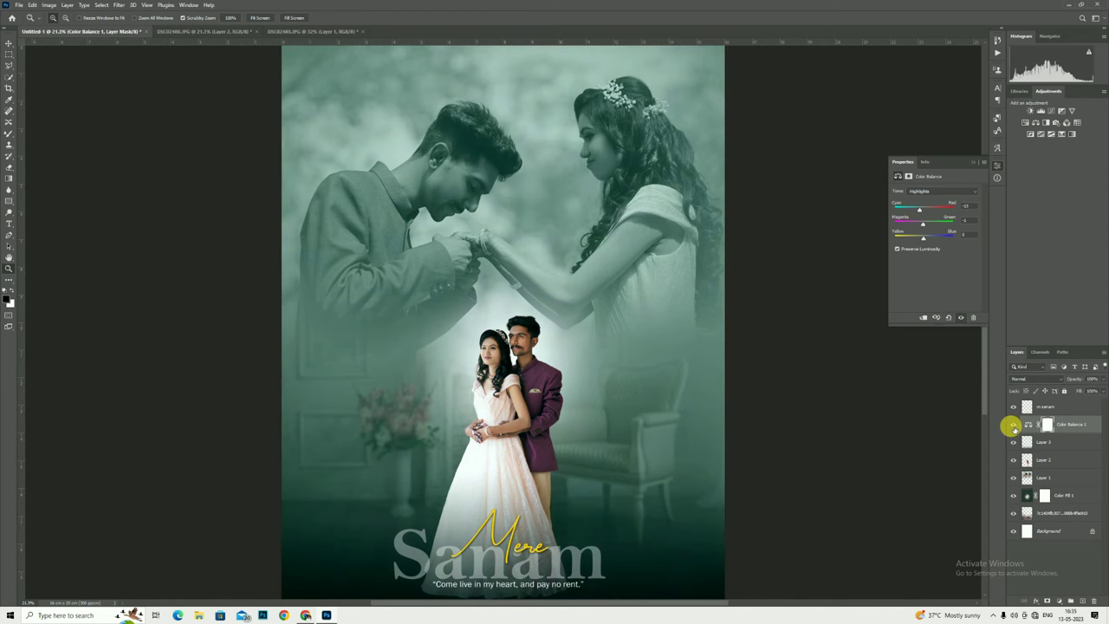
left_click_drag(505, 351, 554, 364)
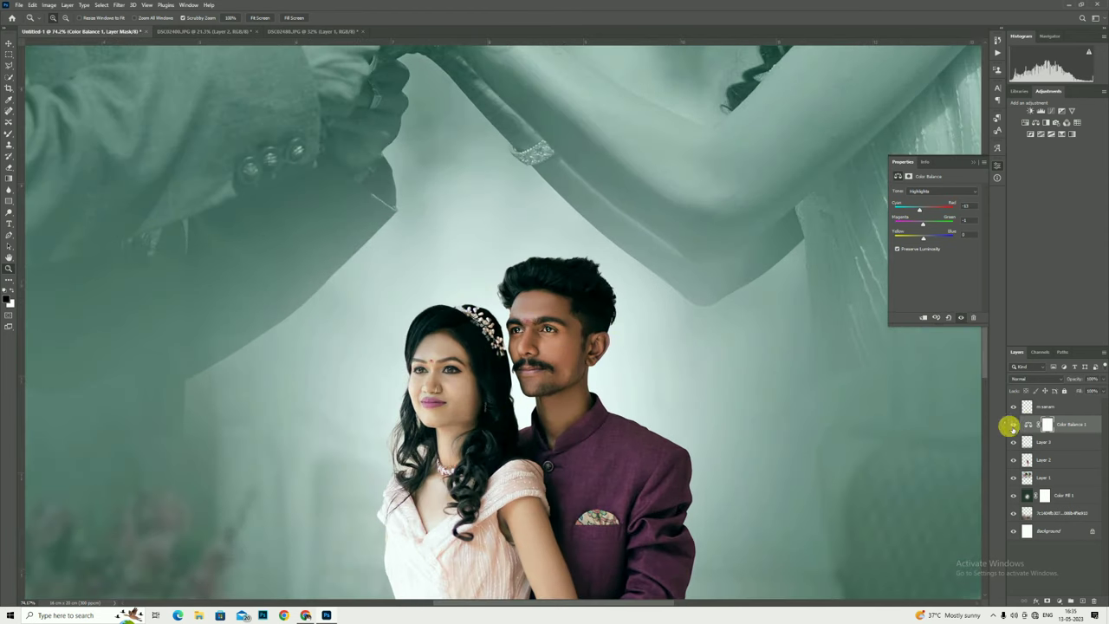
Target the Color Balance mask with the standard Brush and black as foreground colour.
left_click(1048, 424)
left_click(10, 135)
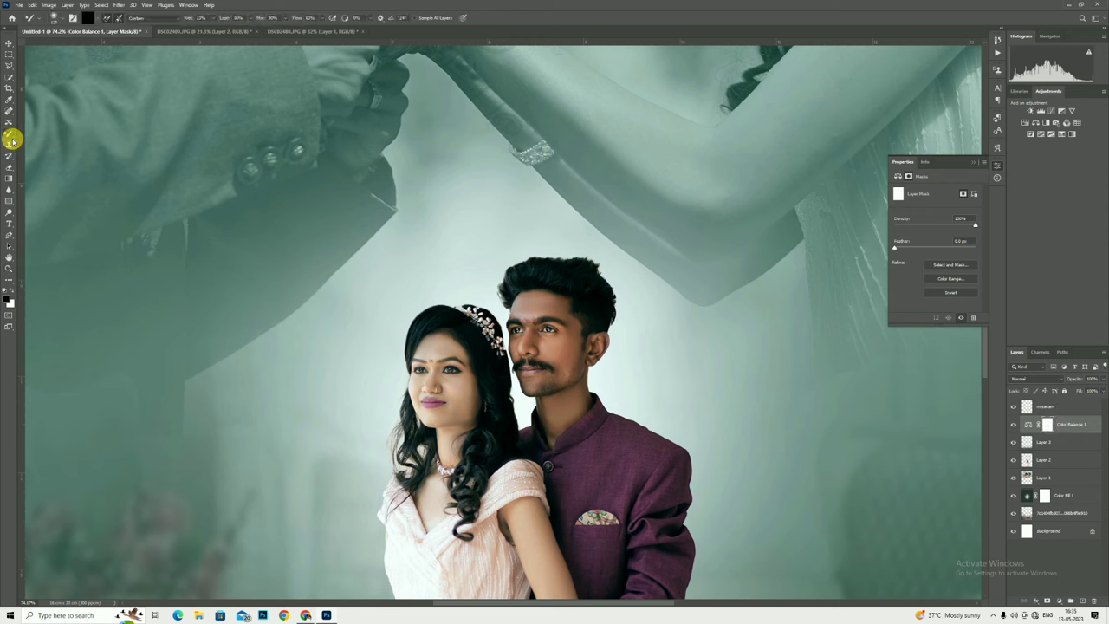
right_click(8, 135)
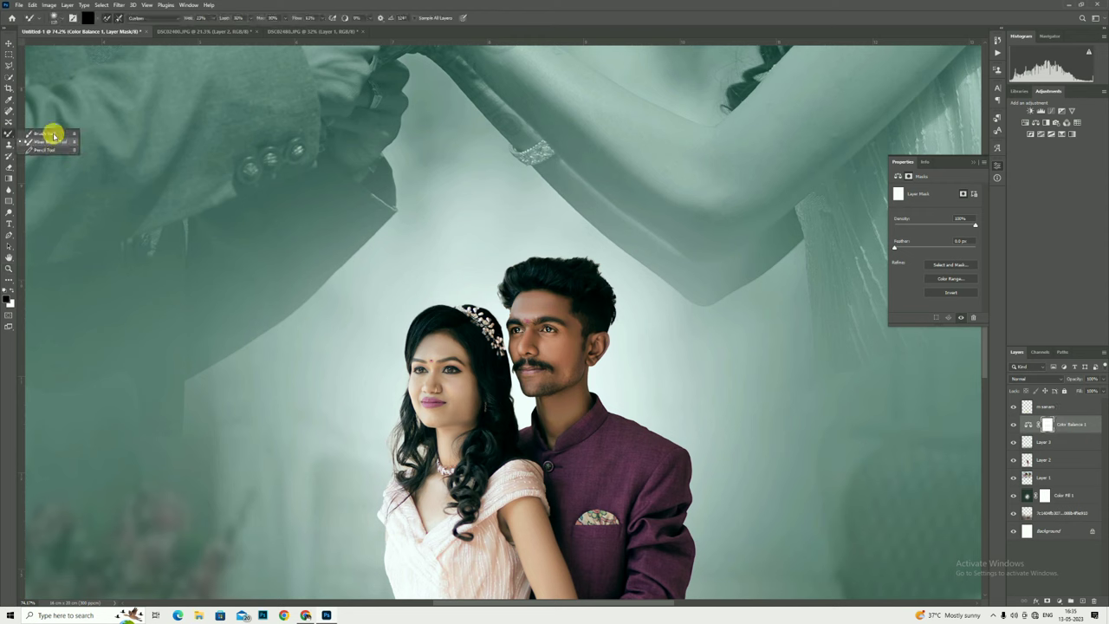
left_click(54, 135)
left_click(12, 292)
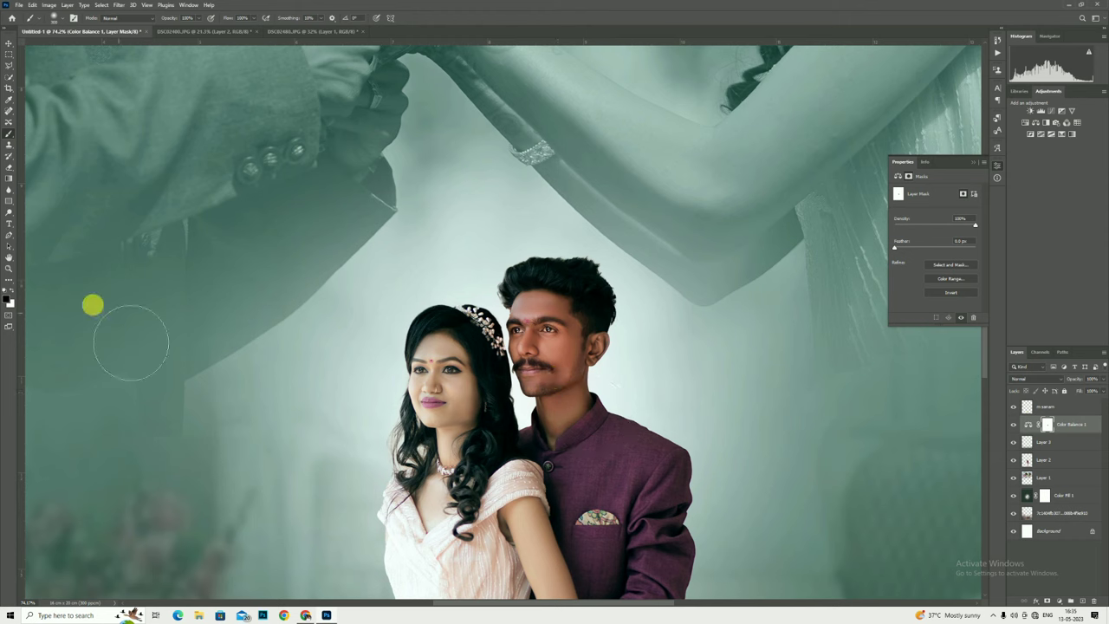
Add a Selective Color adjustment cutting black in the Reds by 23%.
left_click(1058, 600)
left_click(1070, 602)
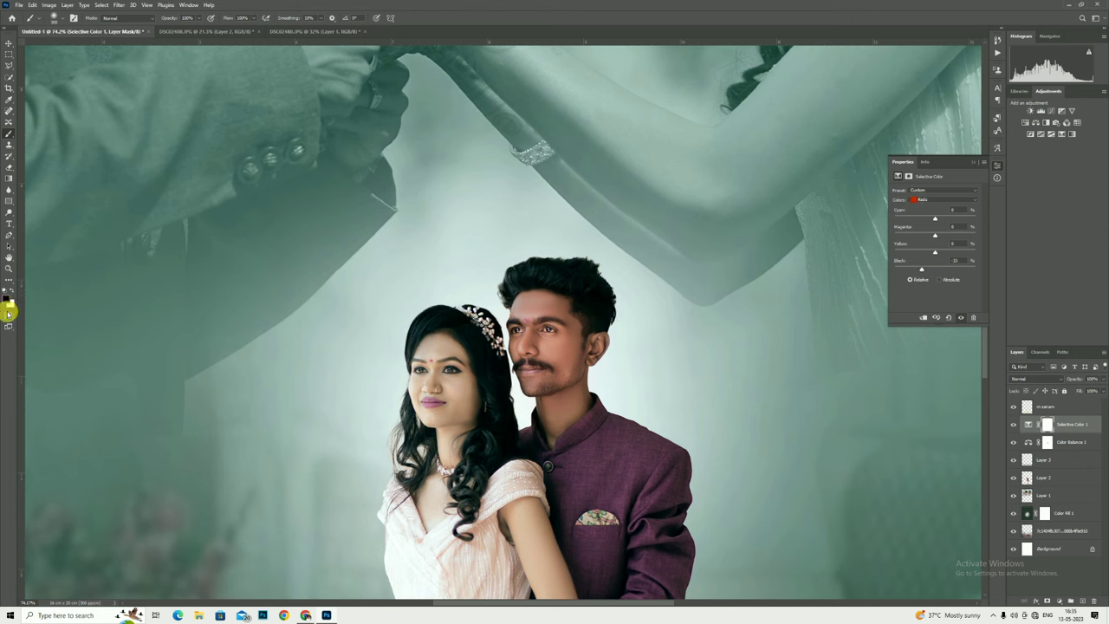
left_click(9, 268)
key("ctrl+0")
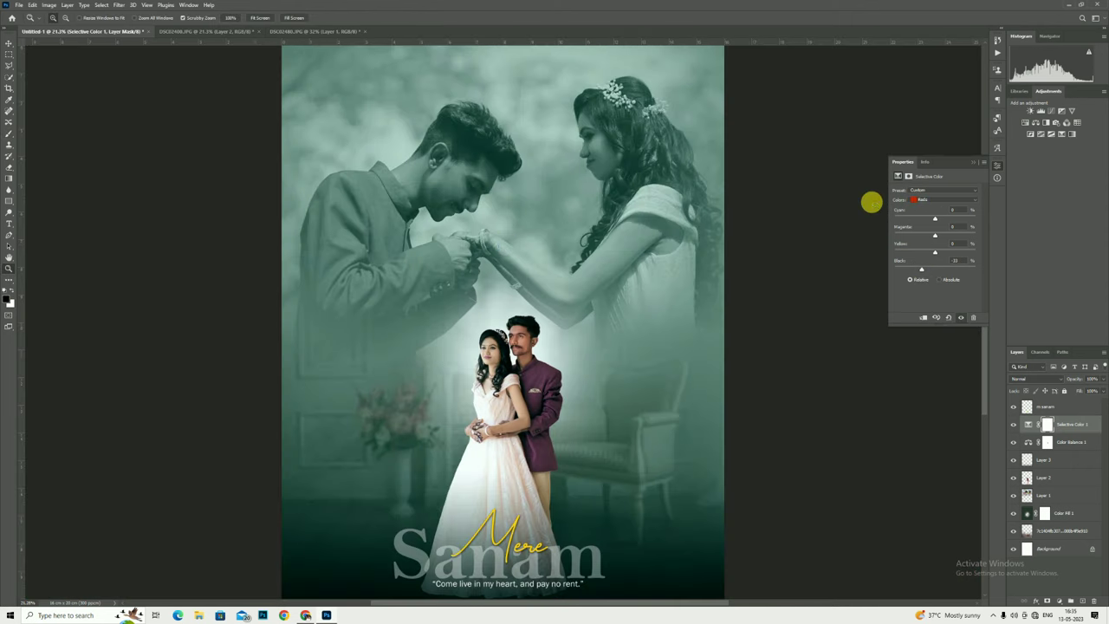
Lower Layer 1's opacity to about 85%.
left_click(973, 162)
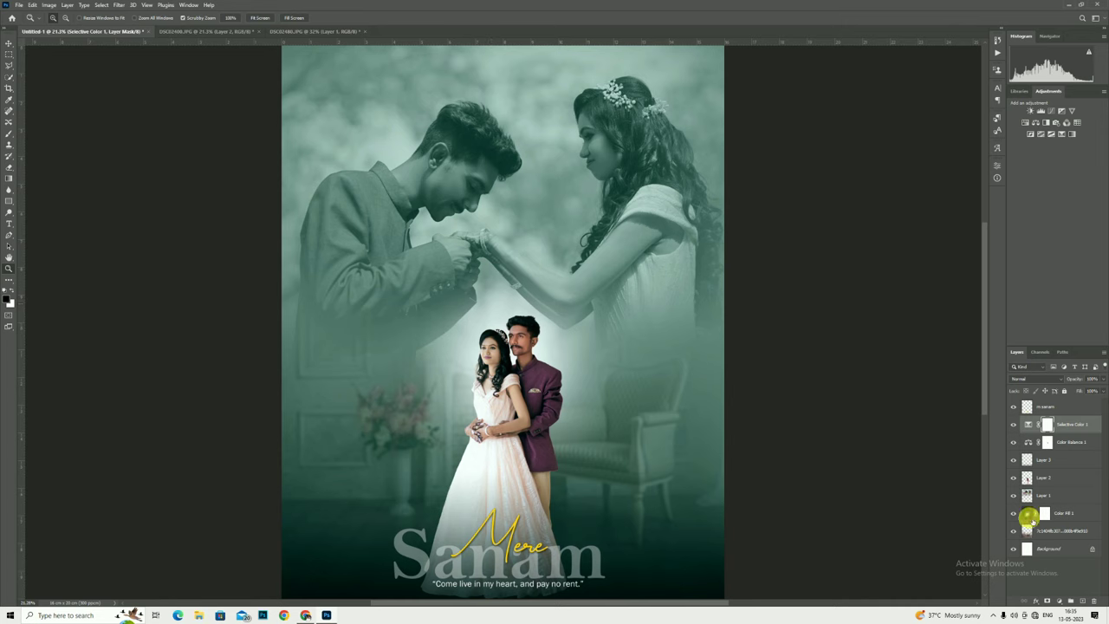
left_click(1029, 494)
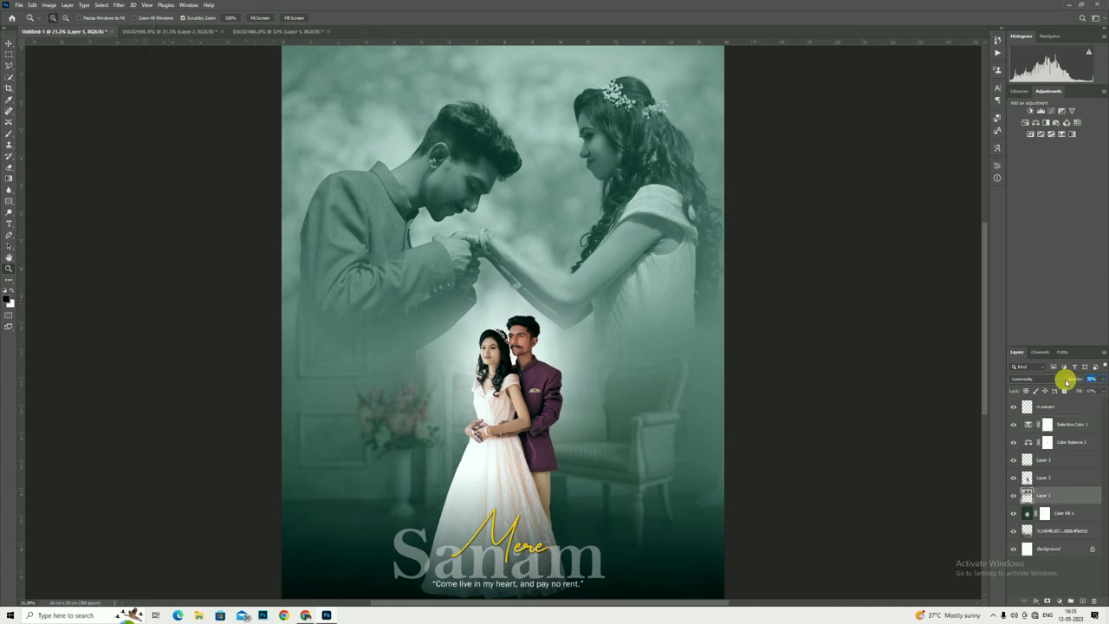
mouse_move(1077, 381)
left_mouse_down()
mouse_move(1060, 380)
mouse_move(1073, 386)
left_mouse_up()
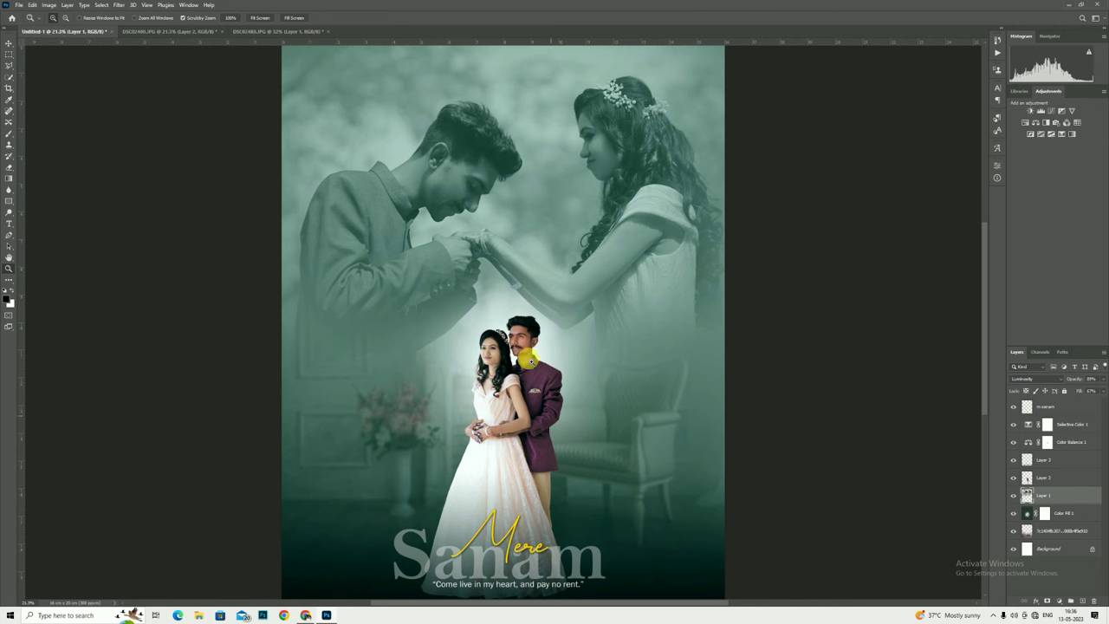
Zoom in on the title and the large couple to inspect, then fit the poster.
left_click_drag(570, 368, 513, 394)
scroll(513, 394, "up", 1)
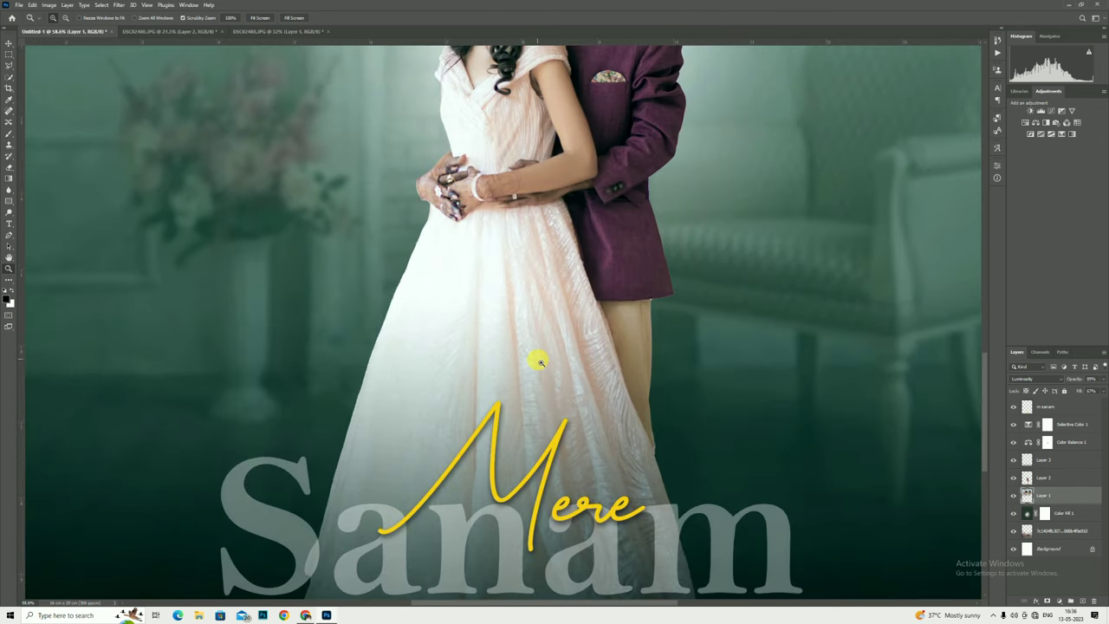
scroll(537, 354, "up", 3)
scroll(538, 347, "up", 3)
scroll(541, 338, "up", 2)
key("ctrl+0")
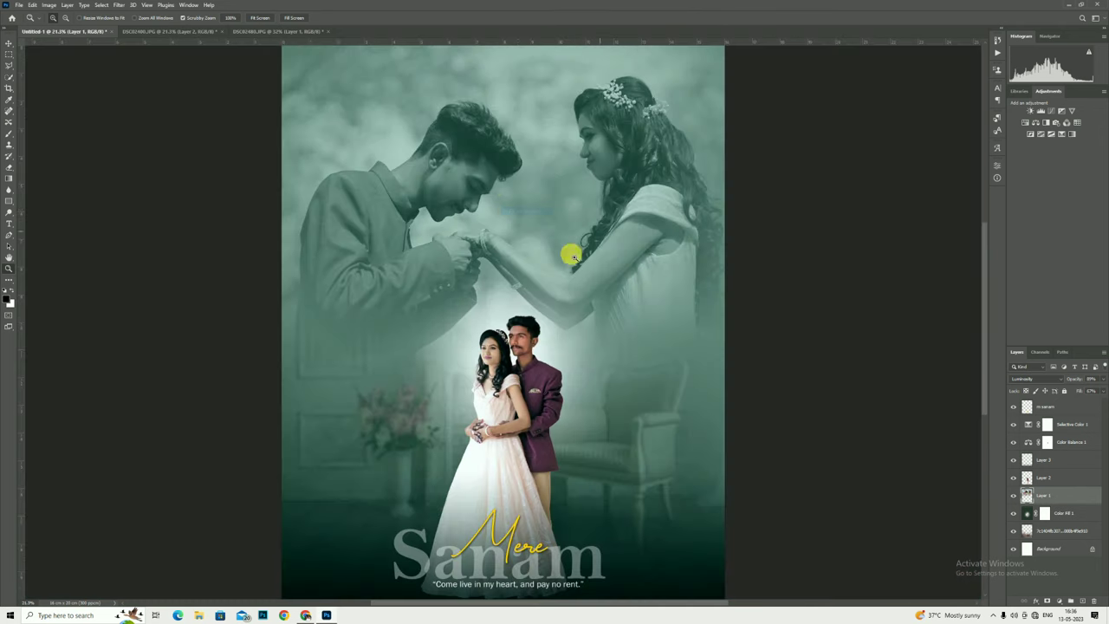
left_click_drag(569, 250, 569, 153)
key("ctrl+0")
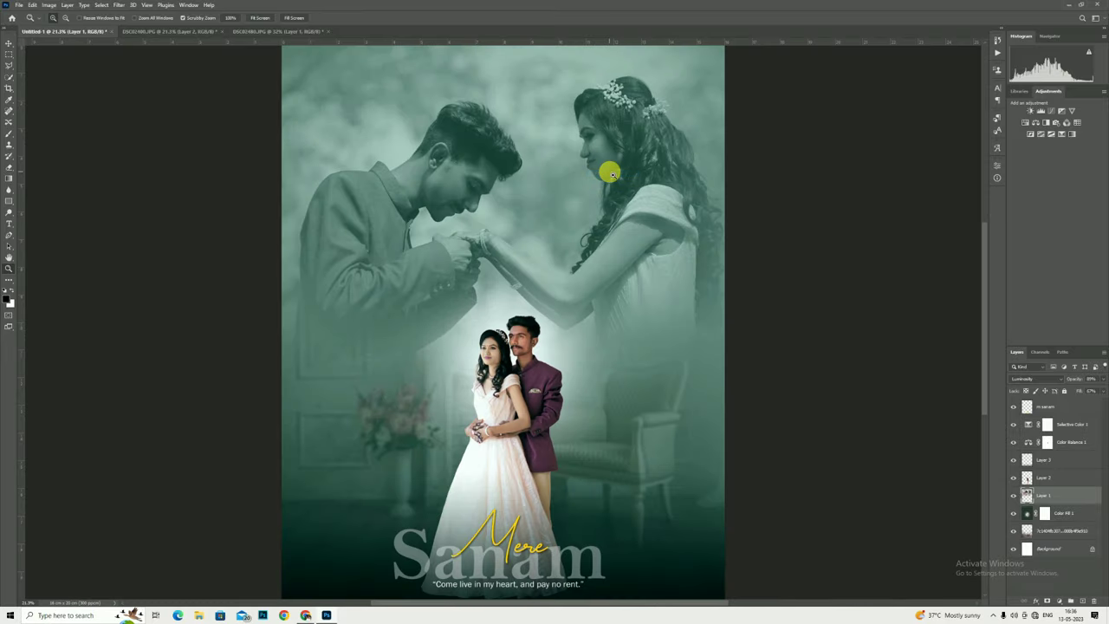